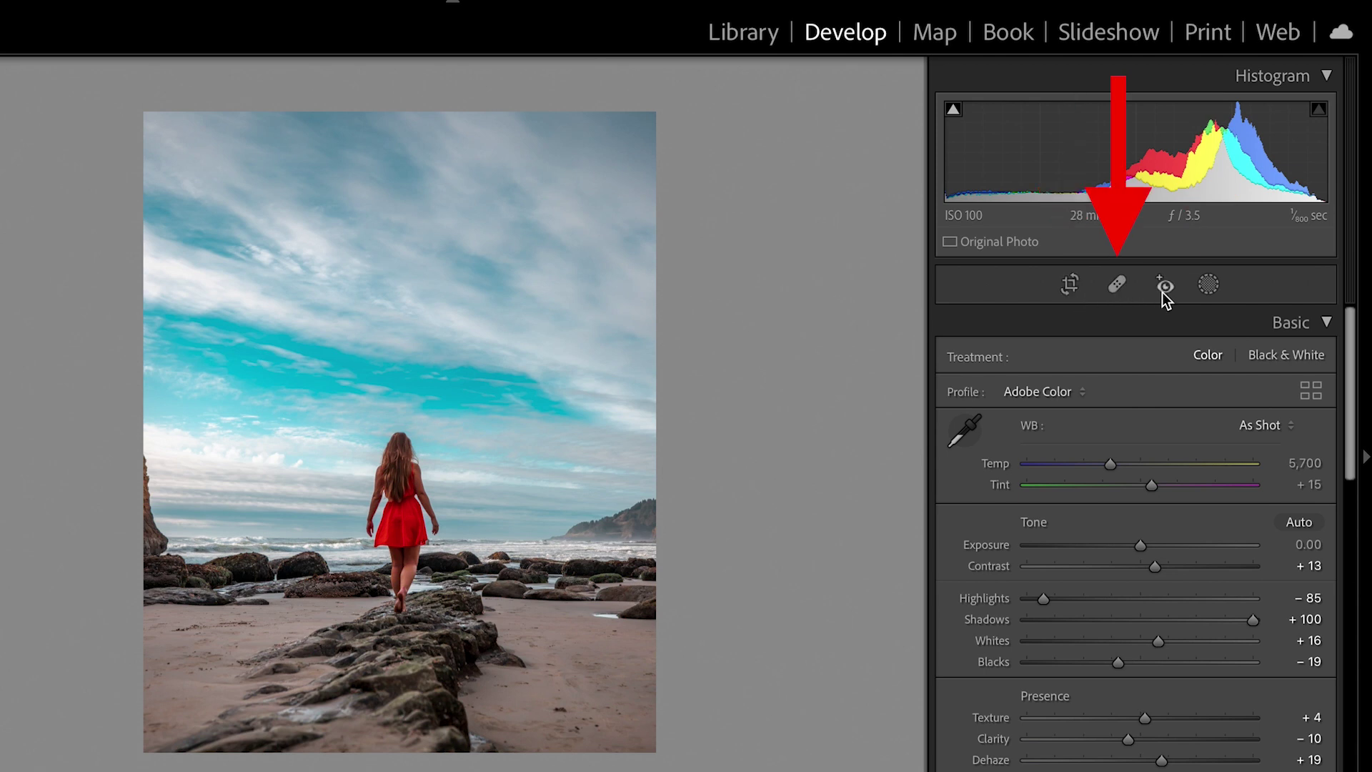
Open Masking on the beach photo to show the subject, sky, brush, gradient and range mask options
left_click(1208, 287)
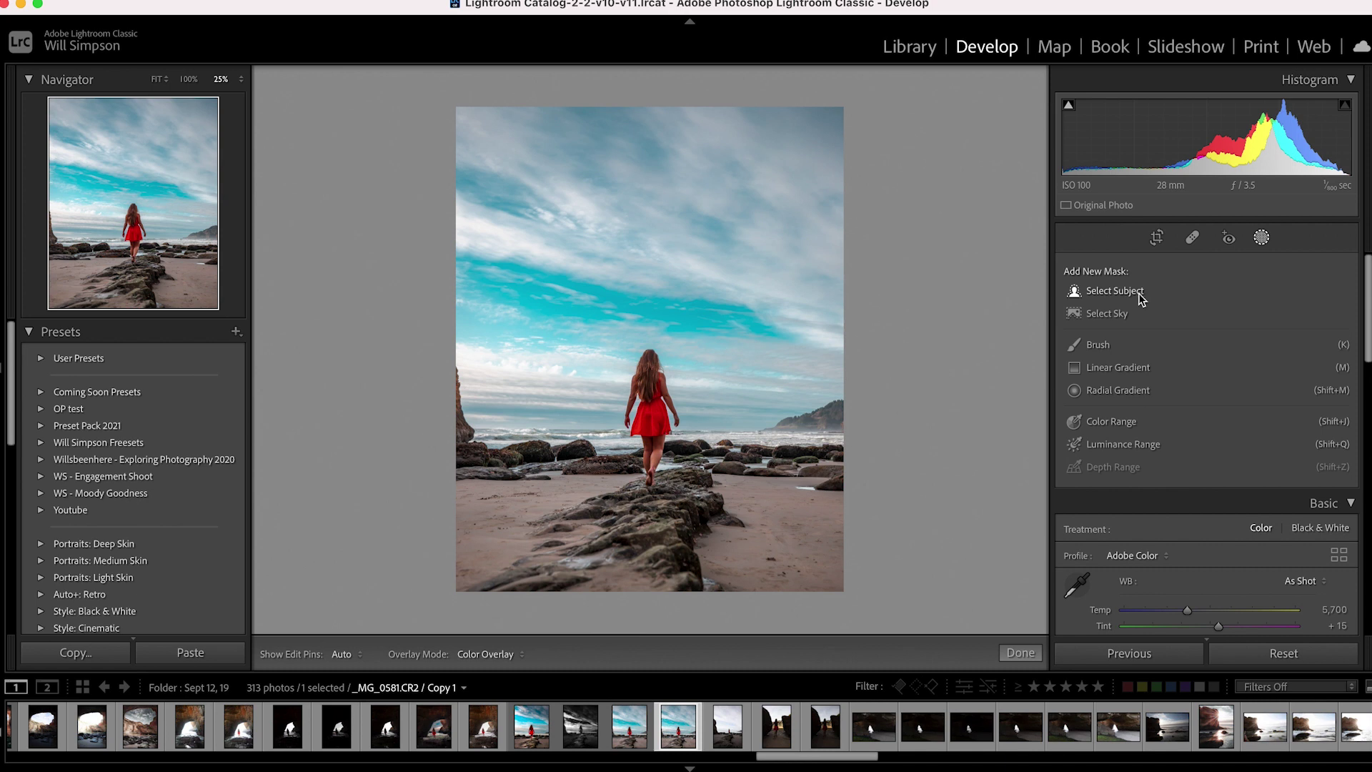
left_click(1115, 291)
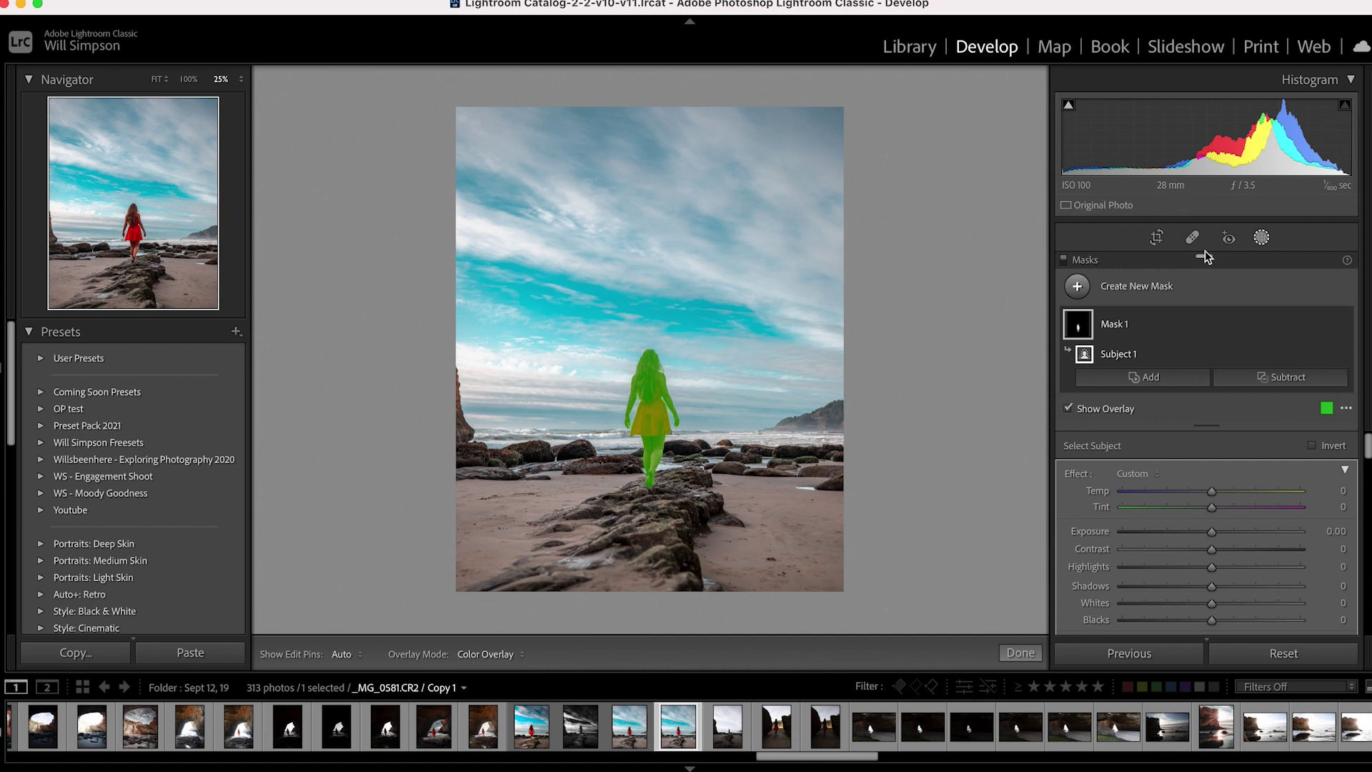
Float the Masks list beside the photo and toggle the mask overlay off and back on
left_click_drag(1205, 255, 962, 95)
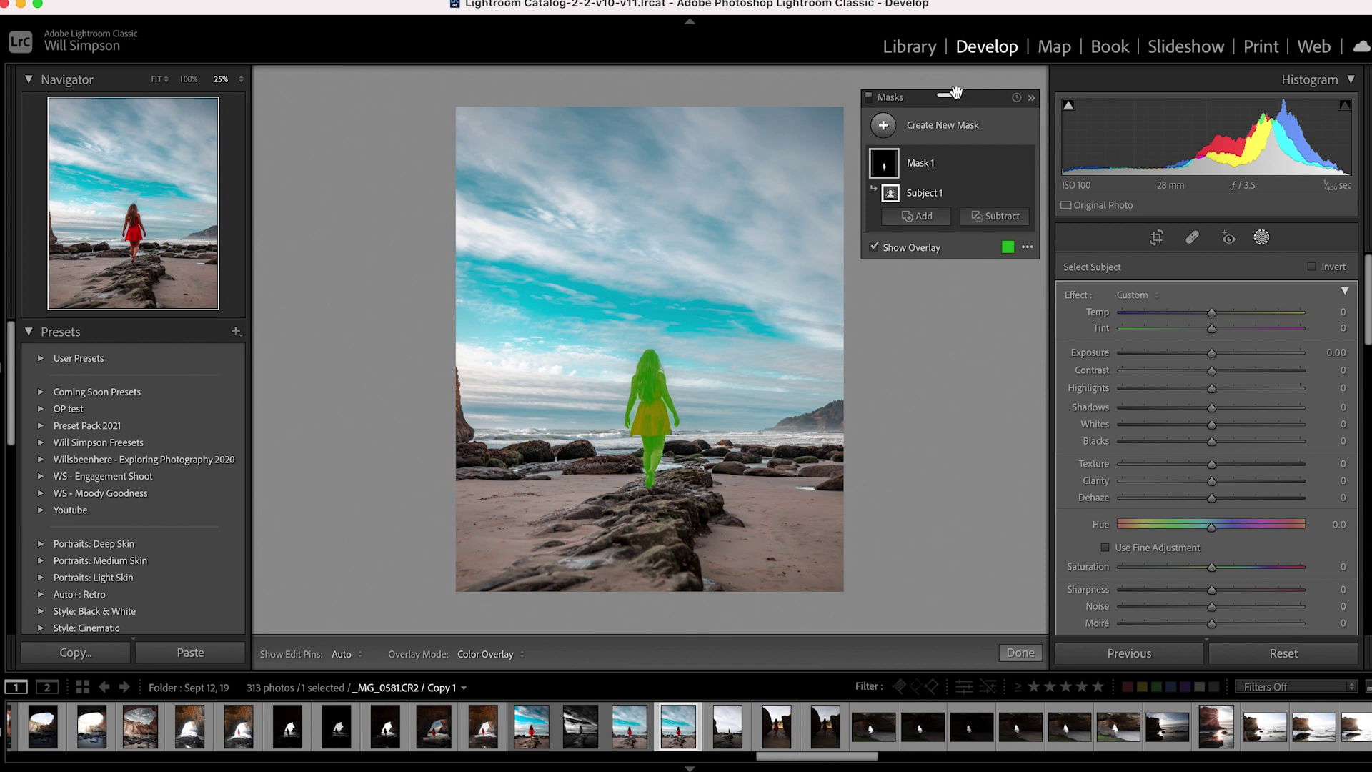
left_click_drag(953, 95, 1145, 270)
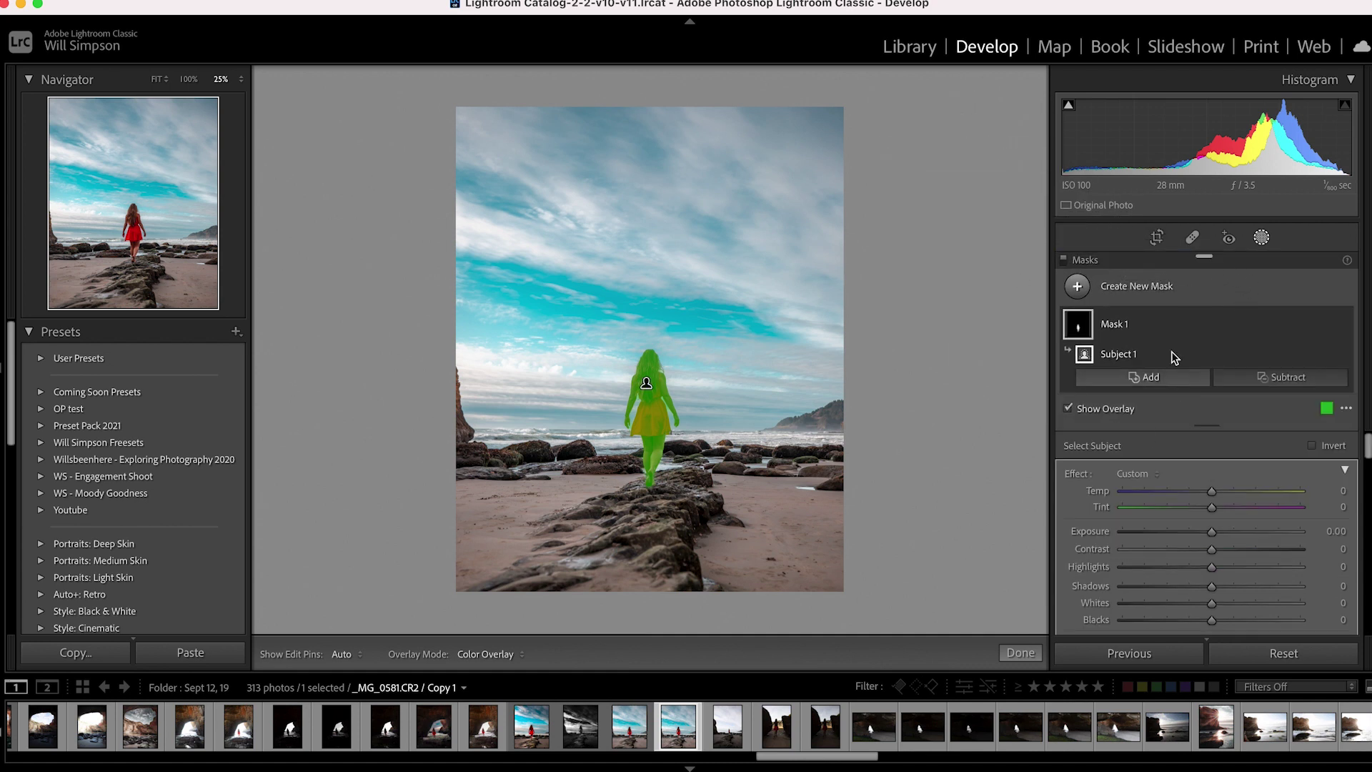
left_click_drag(1203, 255, 946, 94)
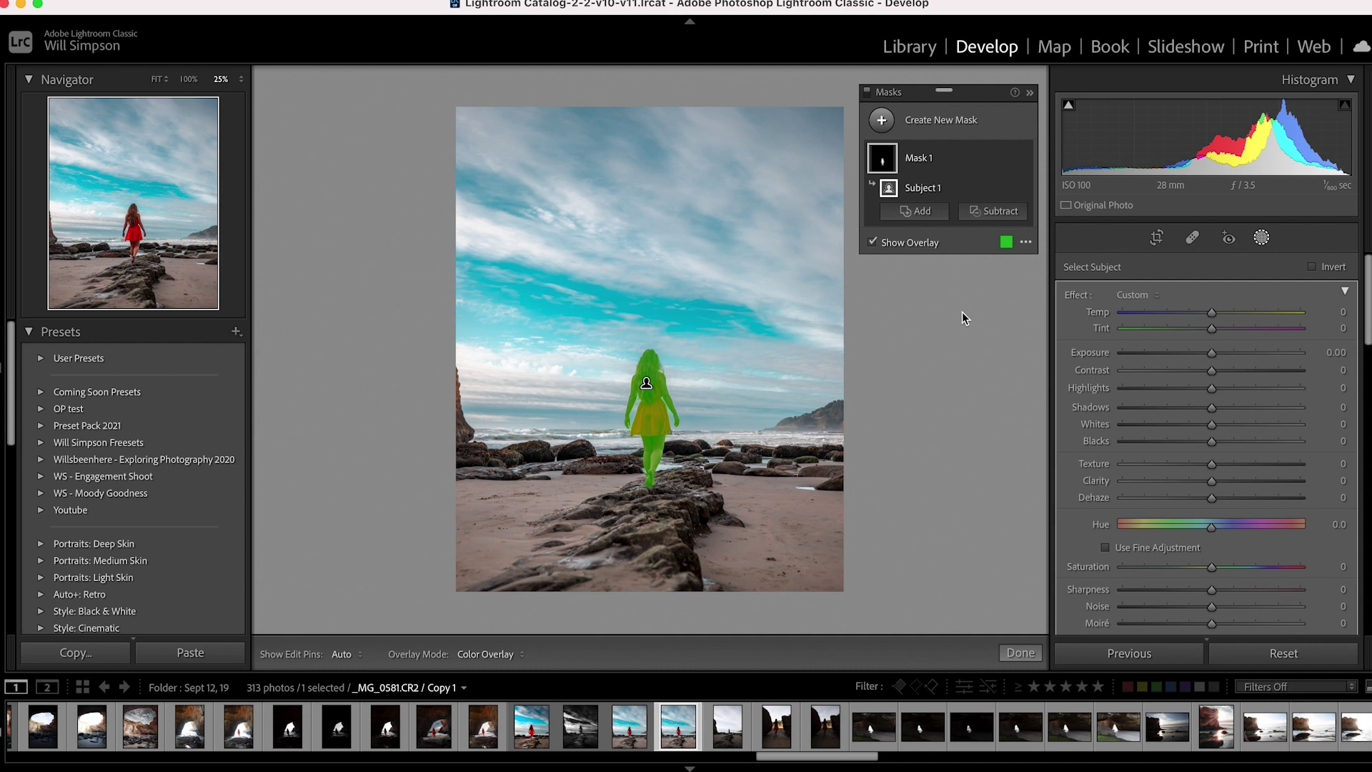
key("o")
key("o")
left_click(1005, 243)
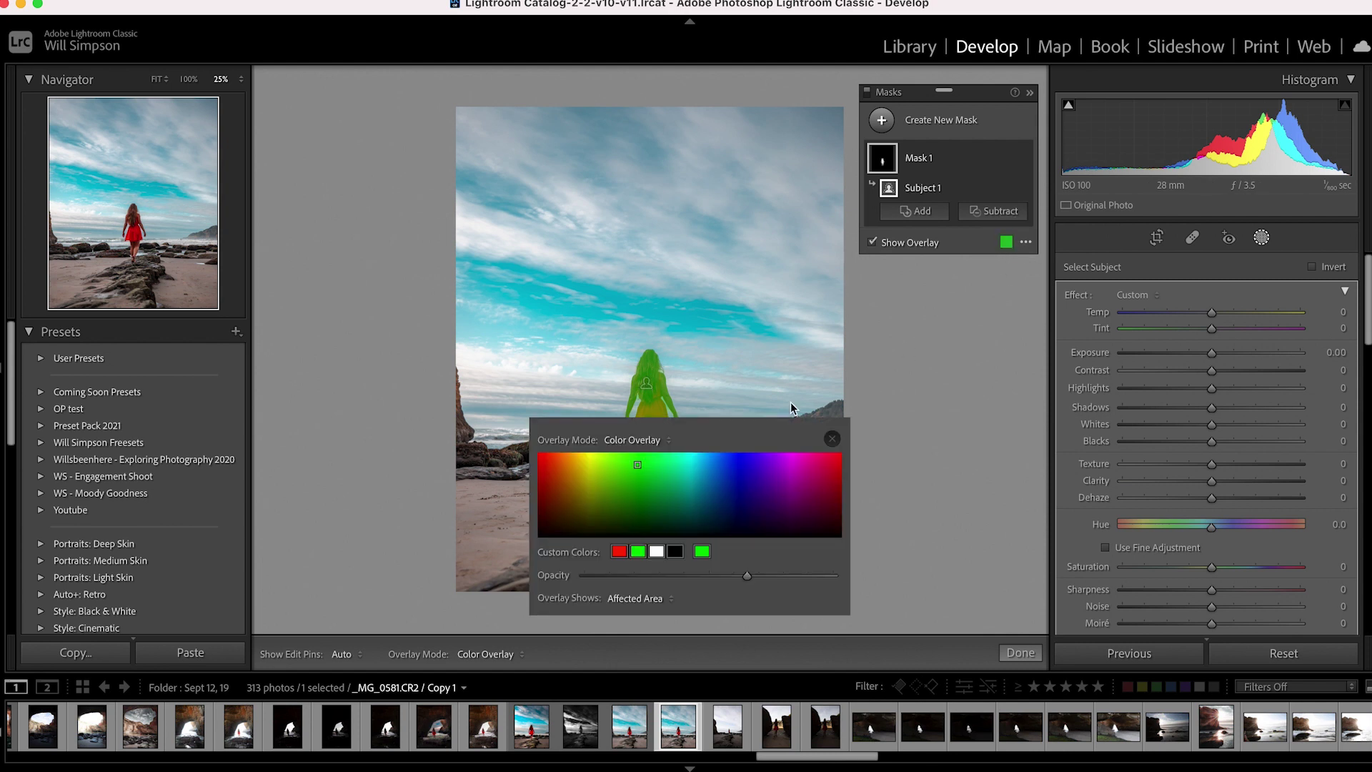
mouse_move(643, 465)
left_mouse_down()
mouse_move(560, 468)
mouse_move(651, 484)
mouse_move(768, 465)
mouse_move(700, 486)
mouse_move(641, 466)
left_mouse_up()
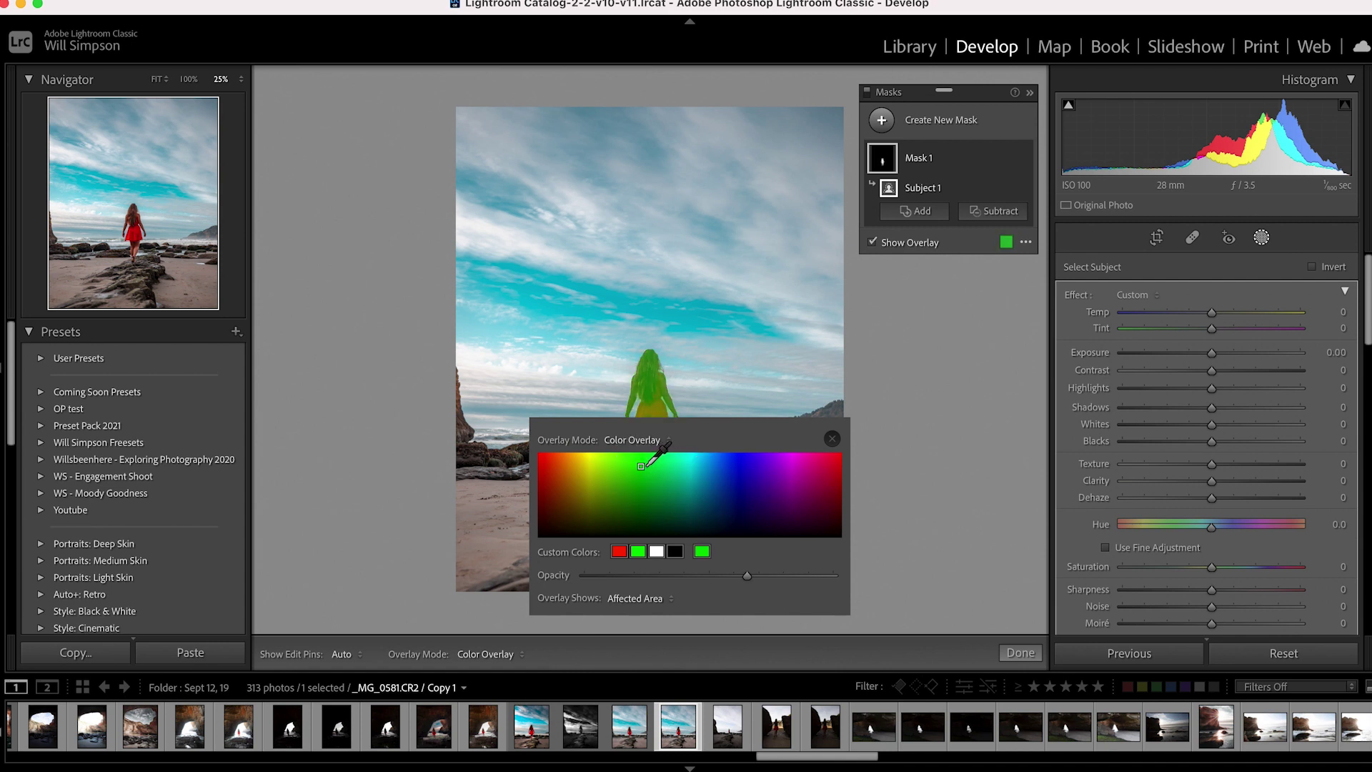
left_click(586, 576)
left_click_drag(587, 576, 839, 586)
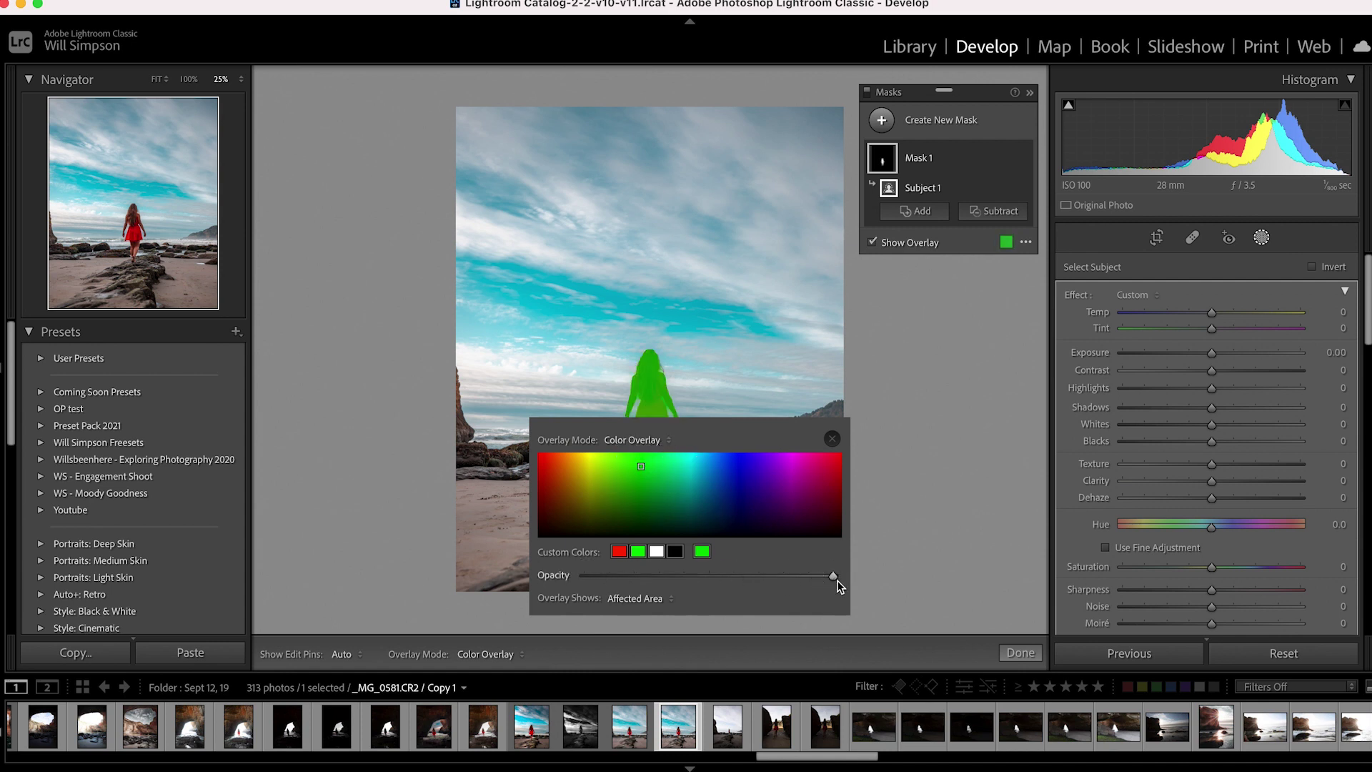
left_click(757, 576)
left_click(668, 600)
left_click(832, 438)
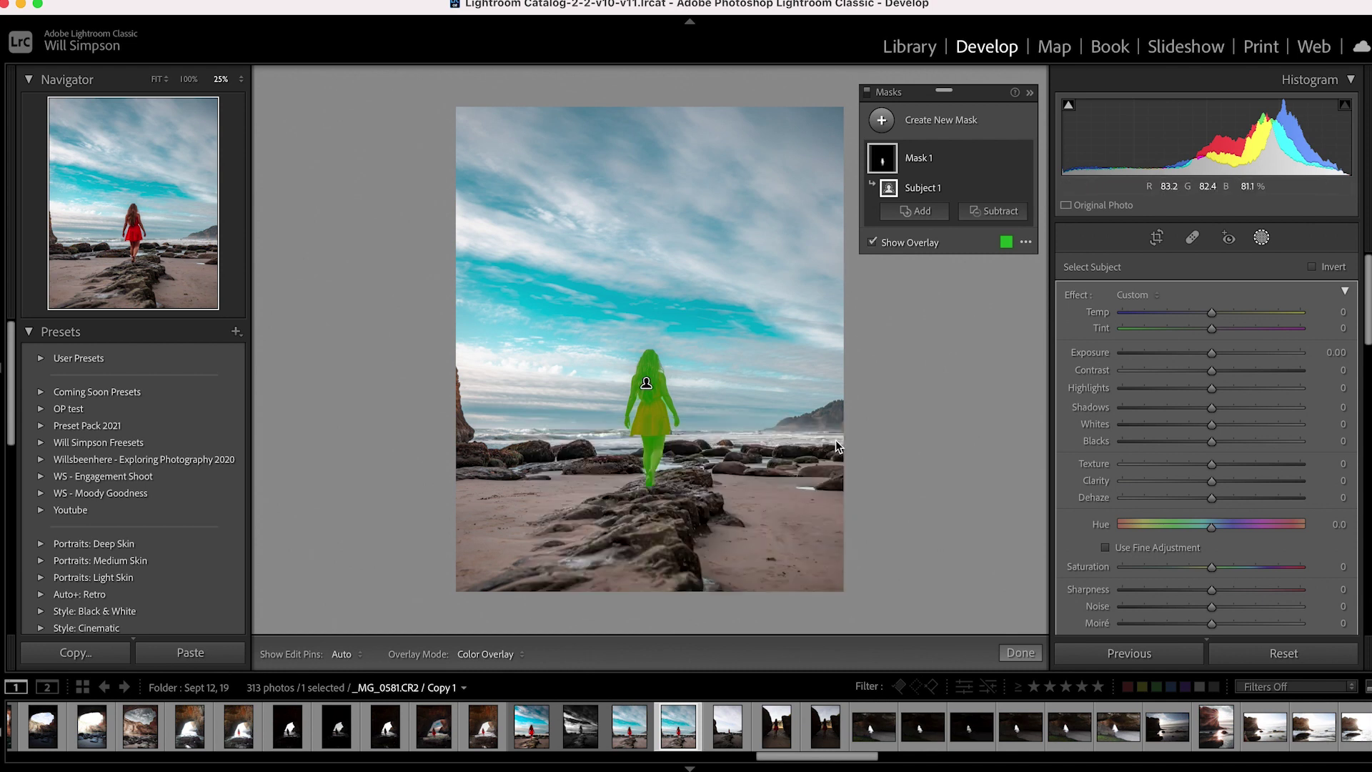
left_click(1026, 245)
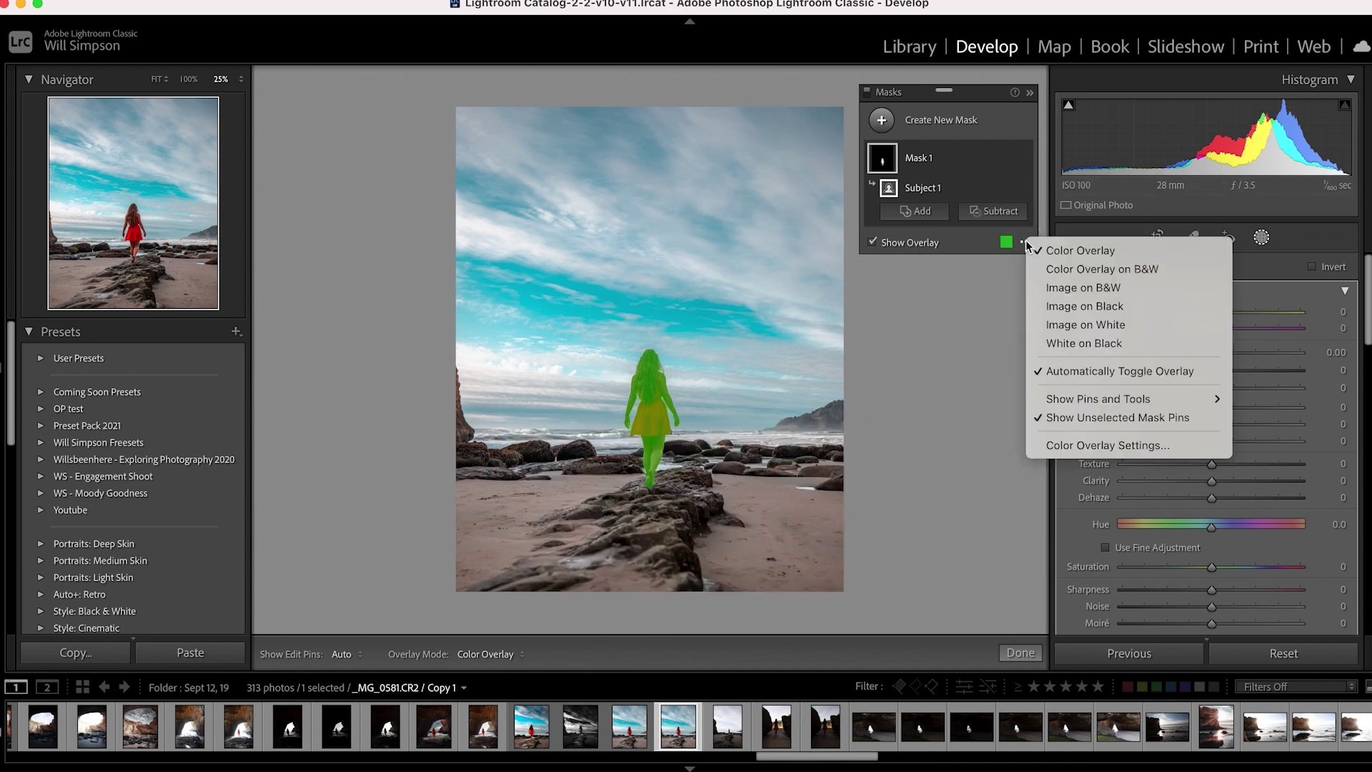
left_click(1106, 270)
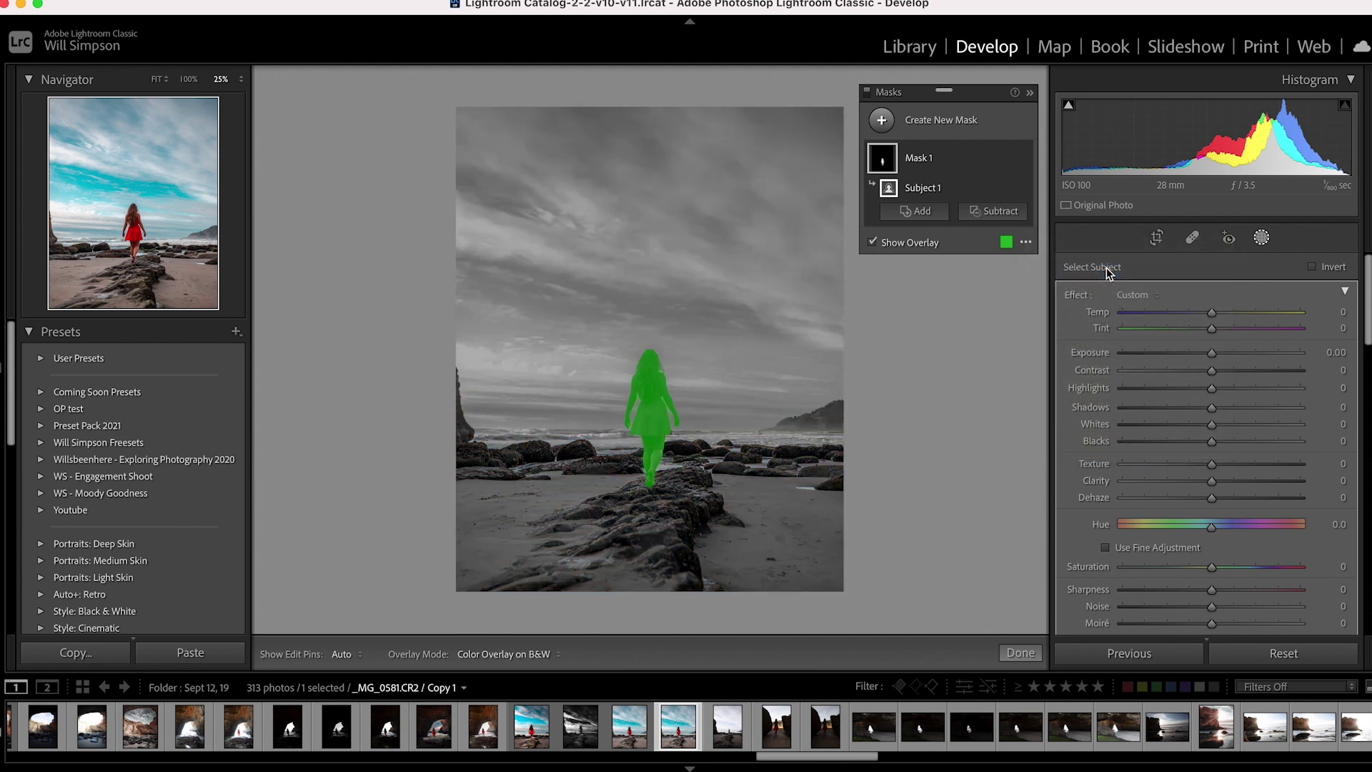
left_click(1026, 242)
left_click(1082, 291)
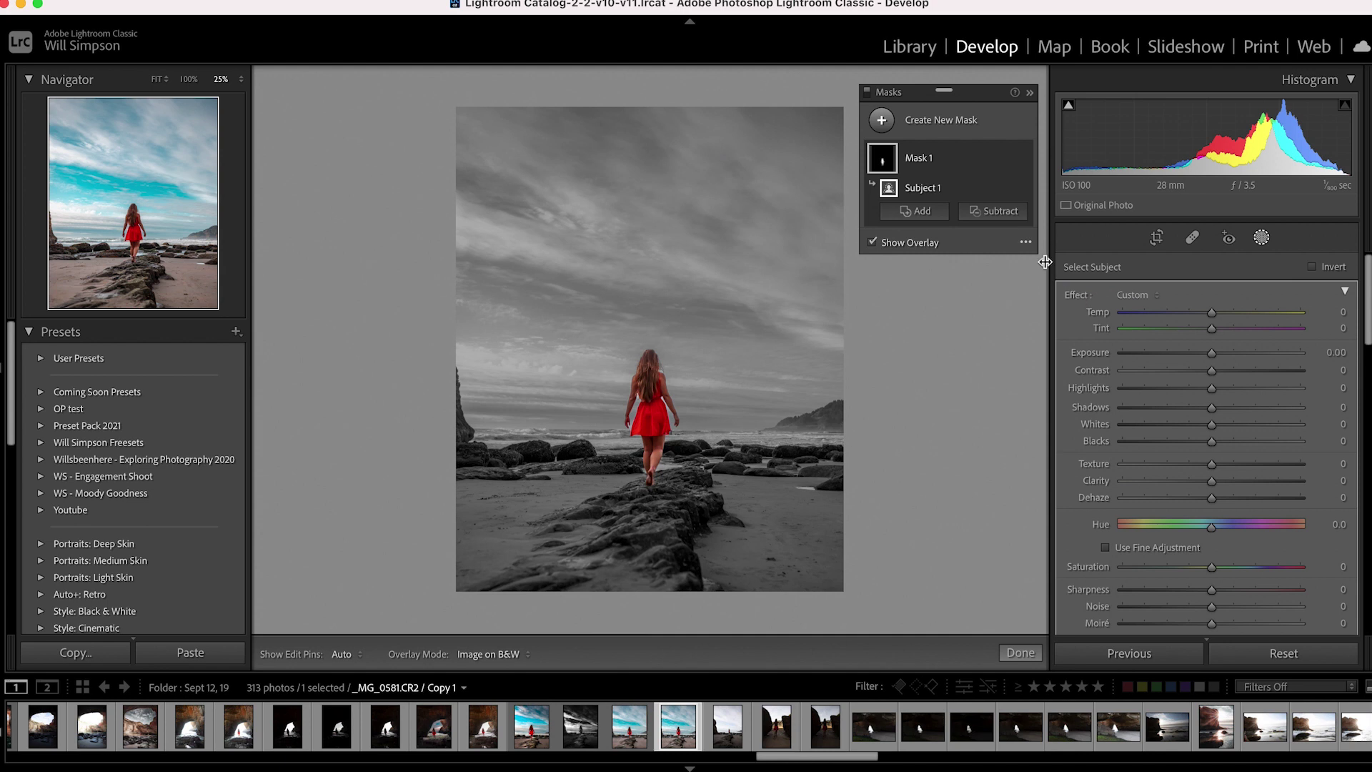
left_click(1026, 242)
left_click(1070, 298)
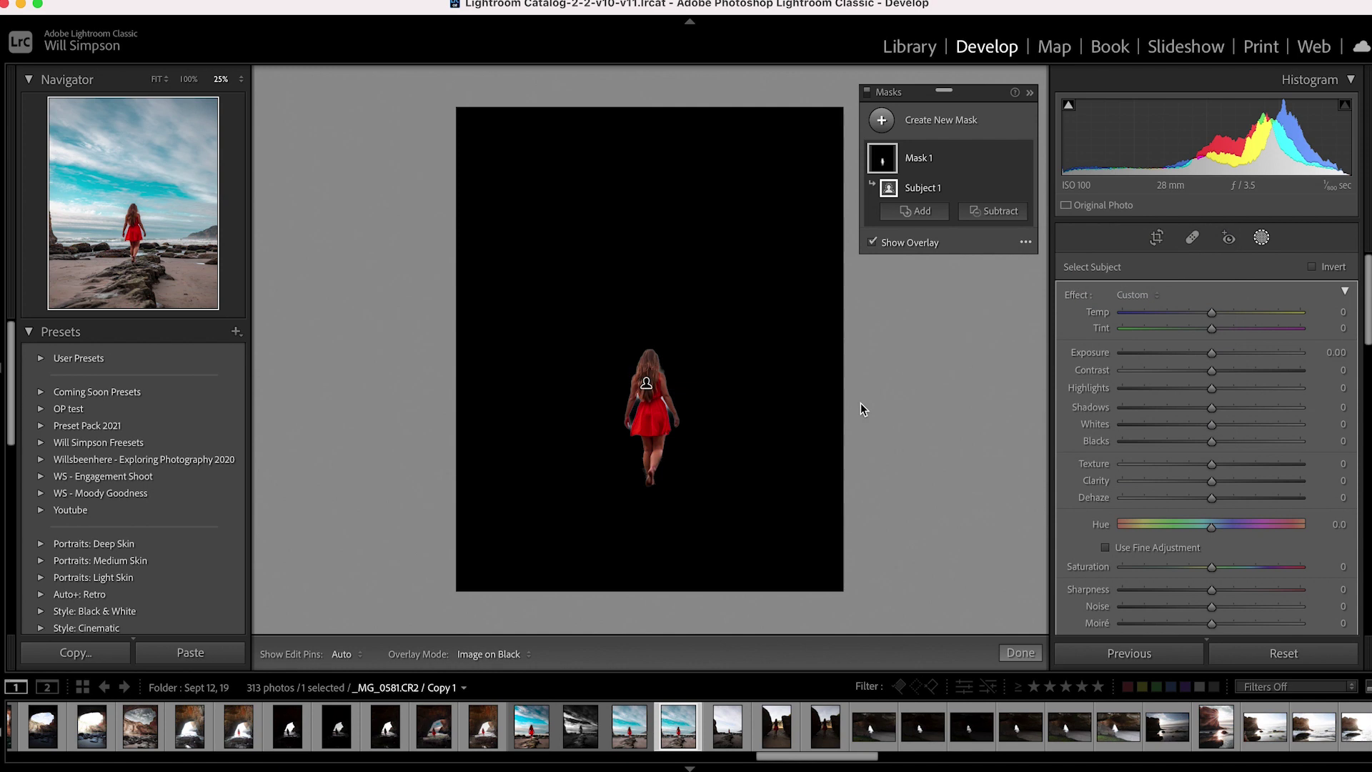
left_click(1026, 242)
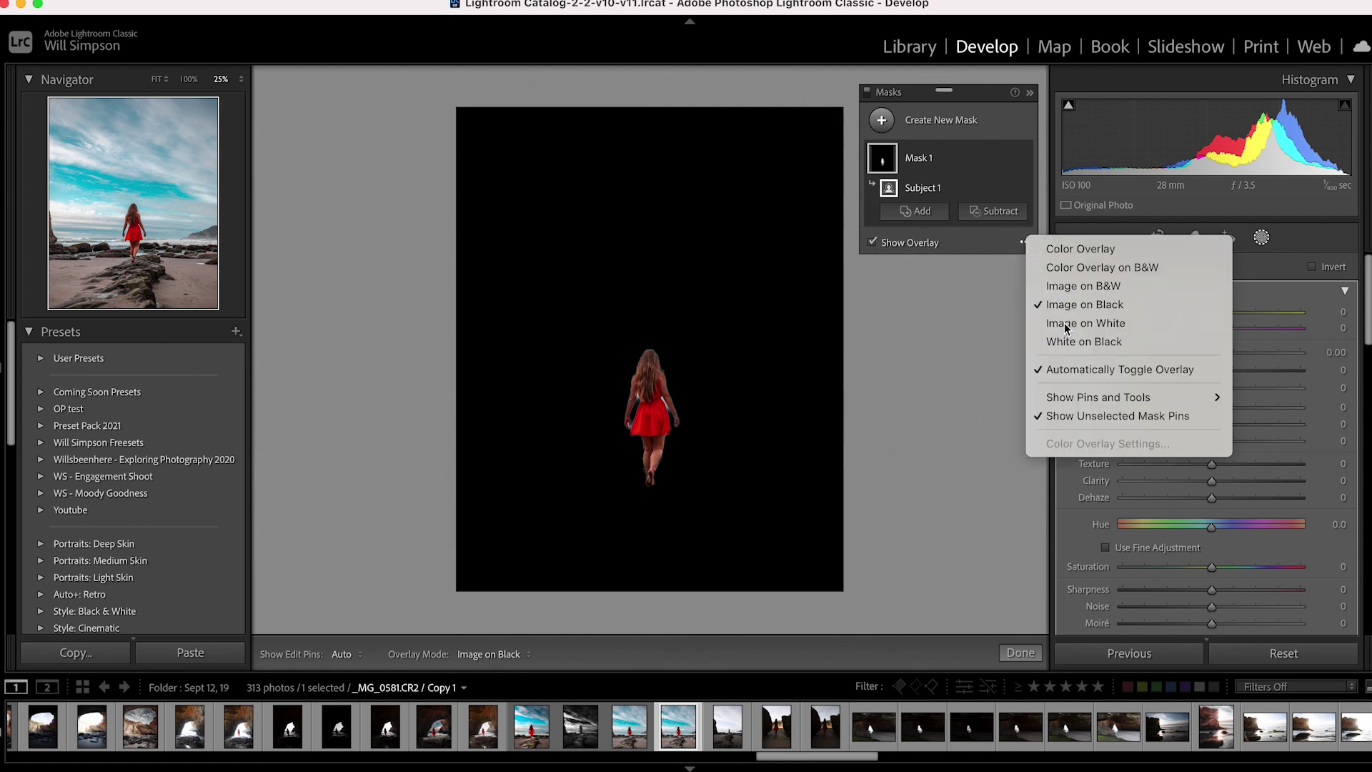
left_click(1064, 321)
left_click(1026, 242)
left_click(1065, 349)
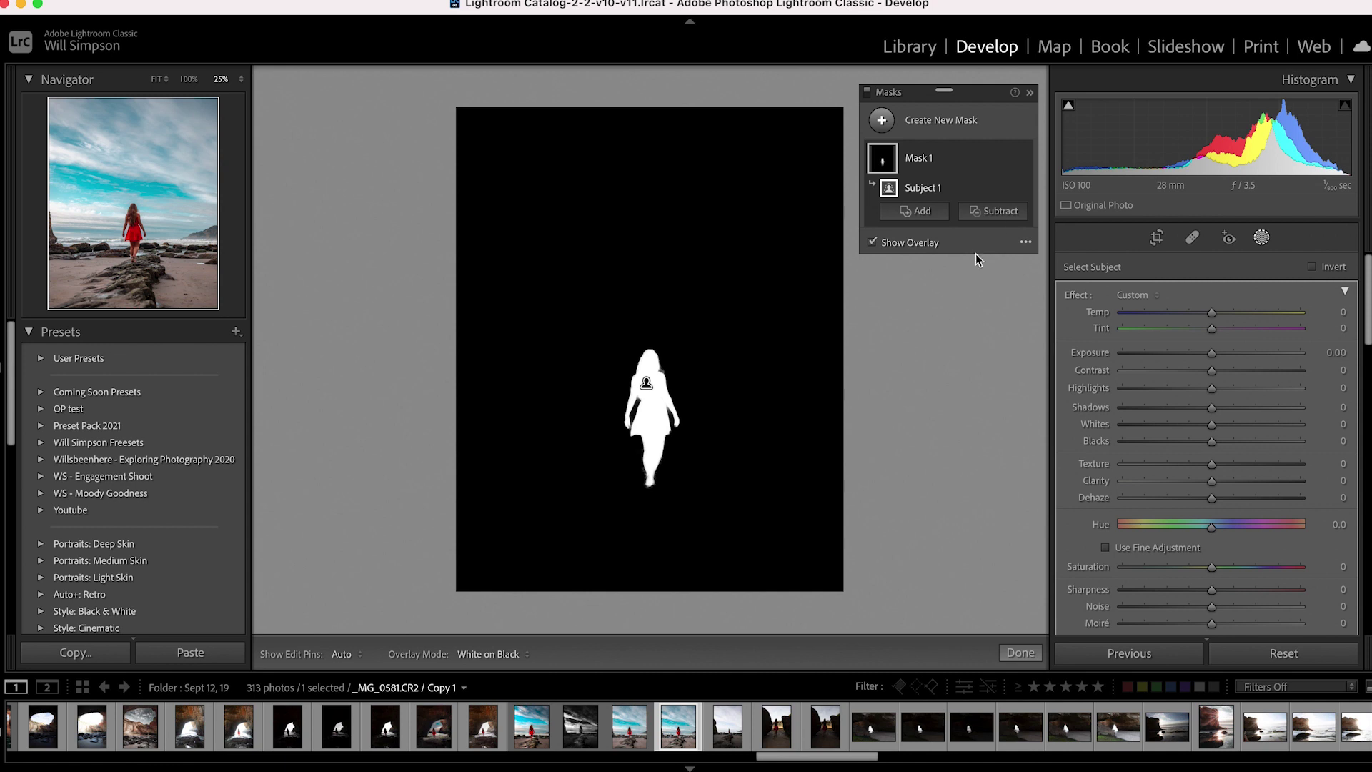
left_click(1025, 242)
left_click(1082, 253)
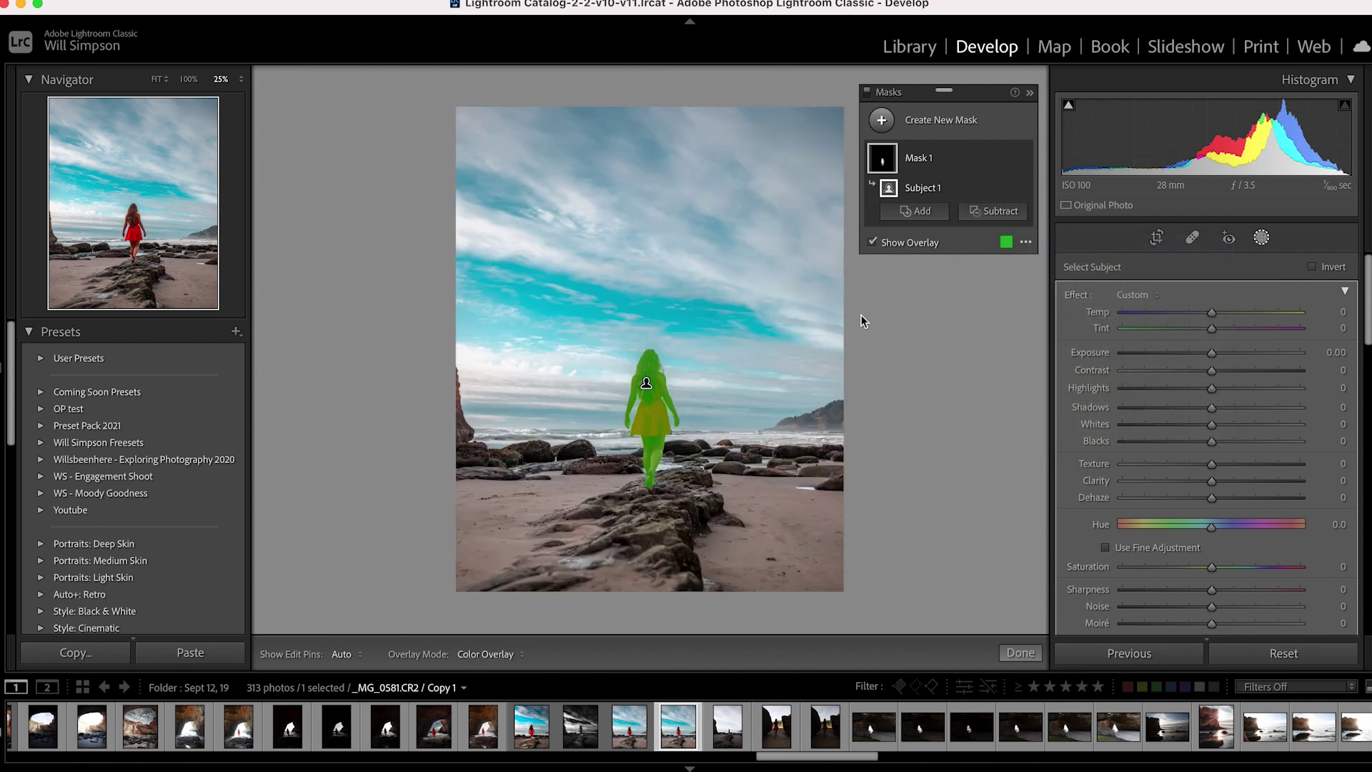
Delete the subject mask, Mask 1, from the masks list
left_click(959, 160)
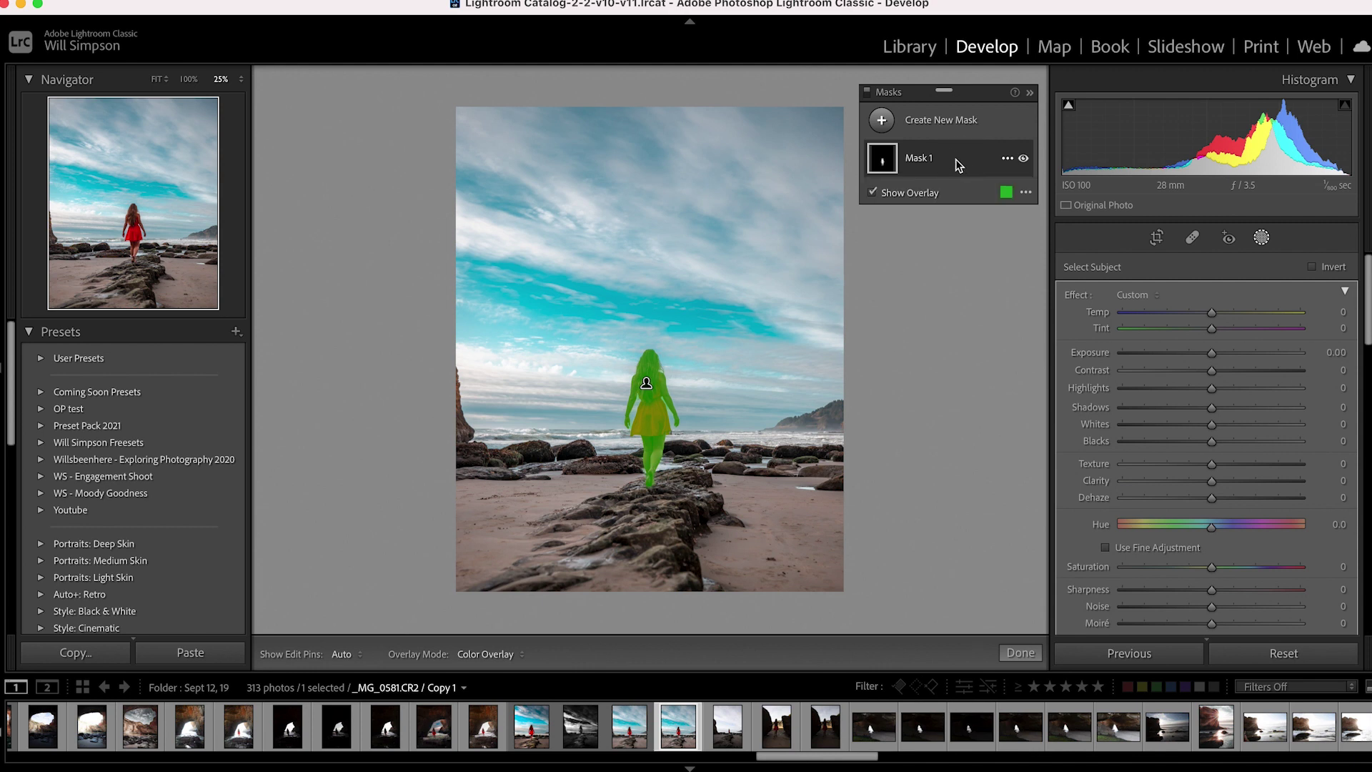
left_click(1006, 159)
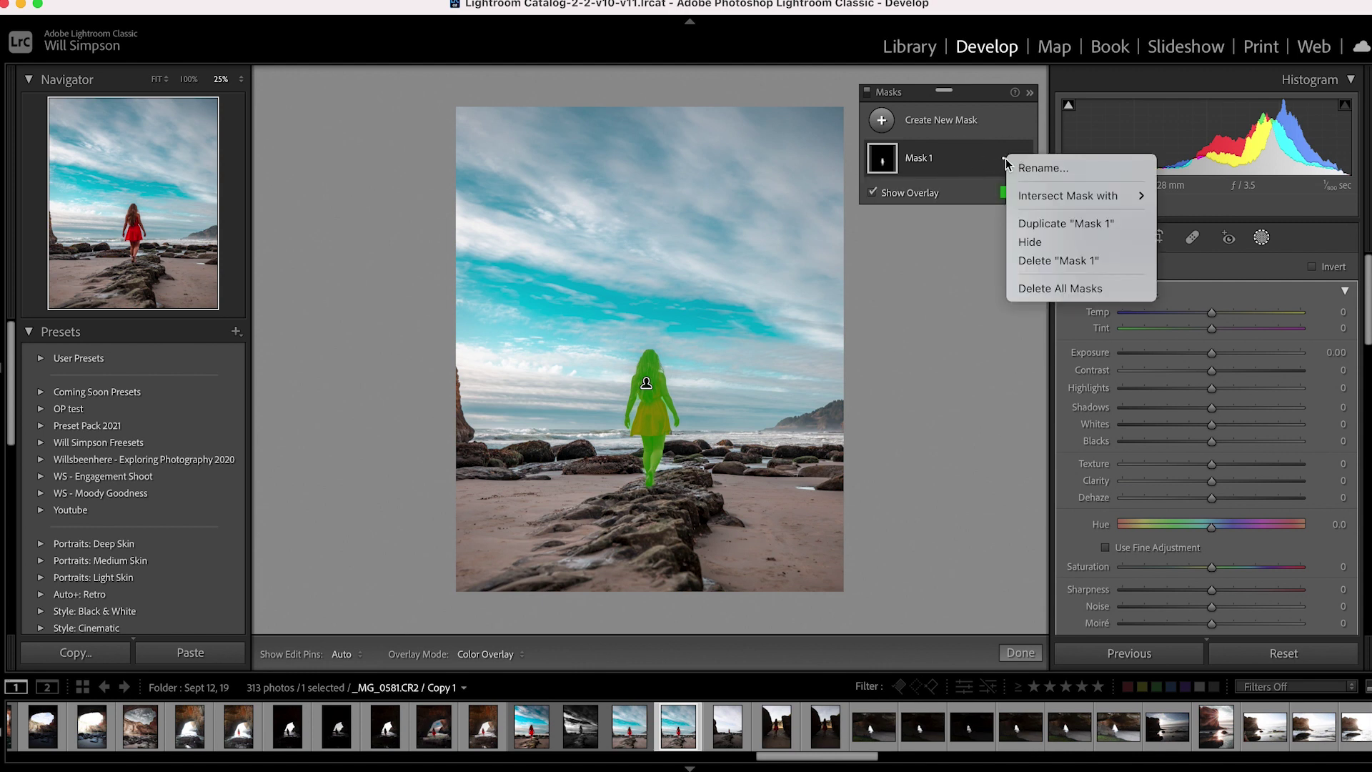
left_click(1047, 260)
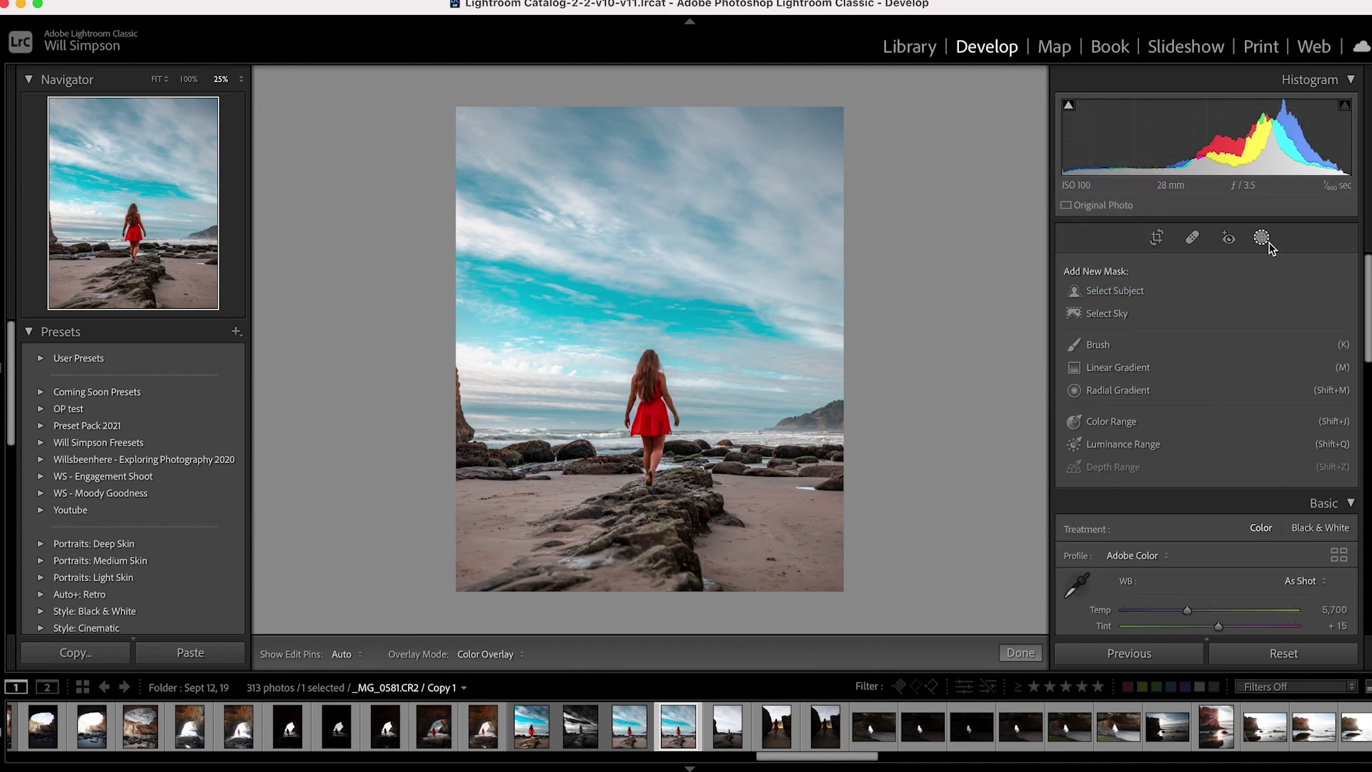
Create a new Select Sky mask and begin lowering its exposure to darken the sky
left_click(1263, 240)
left_click(1264, 243)
left_click(1118, 316)
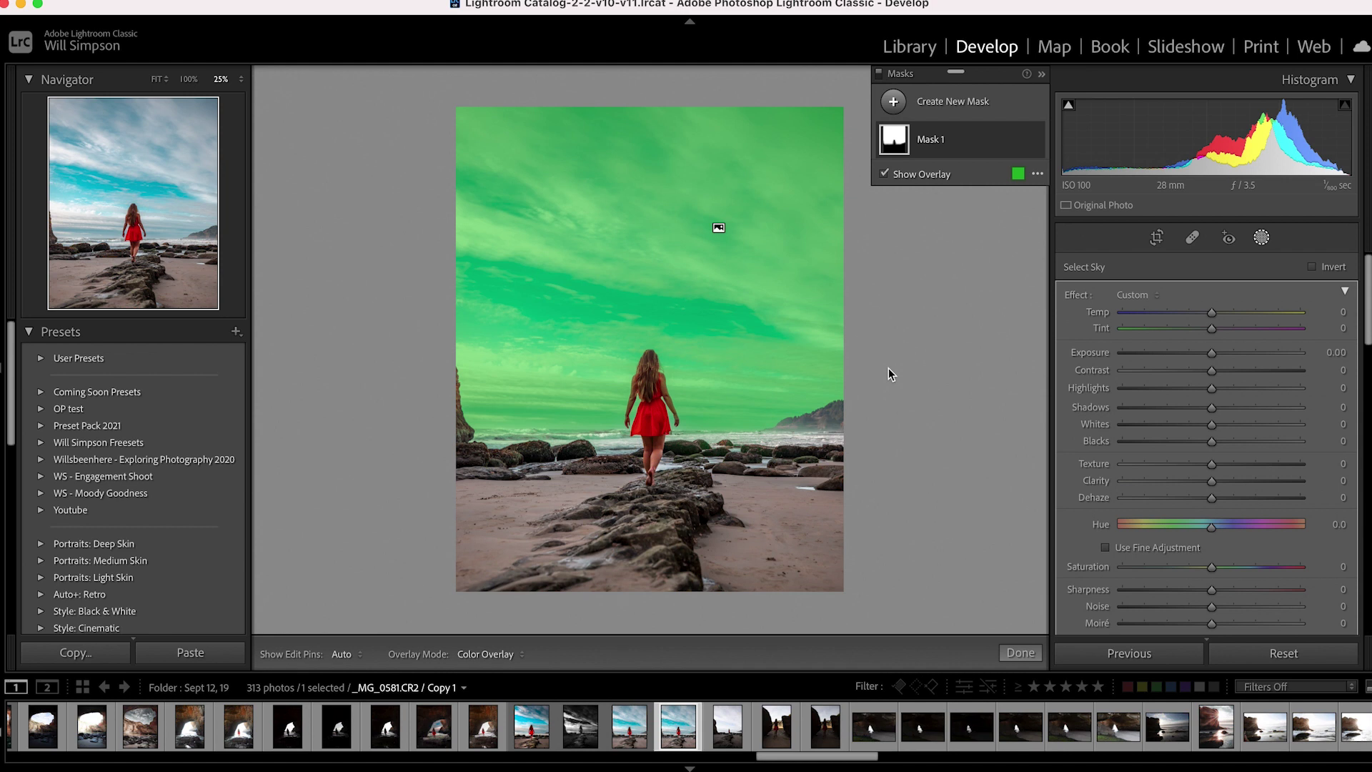
left_click_drag(1208, 352, 1194, 356)
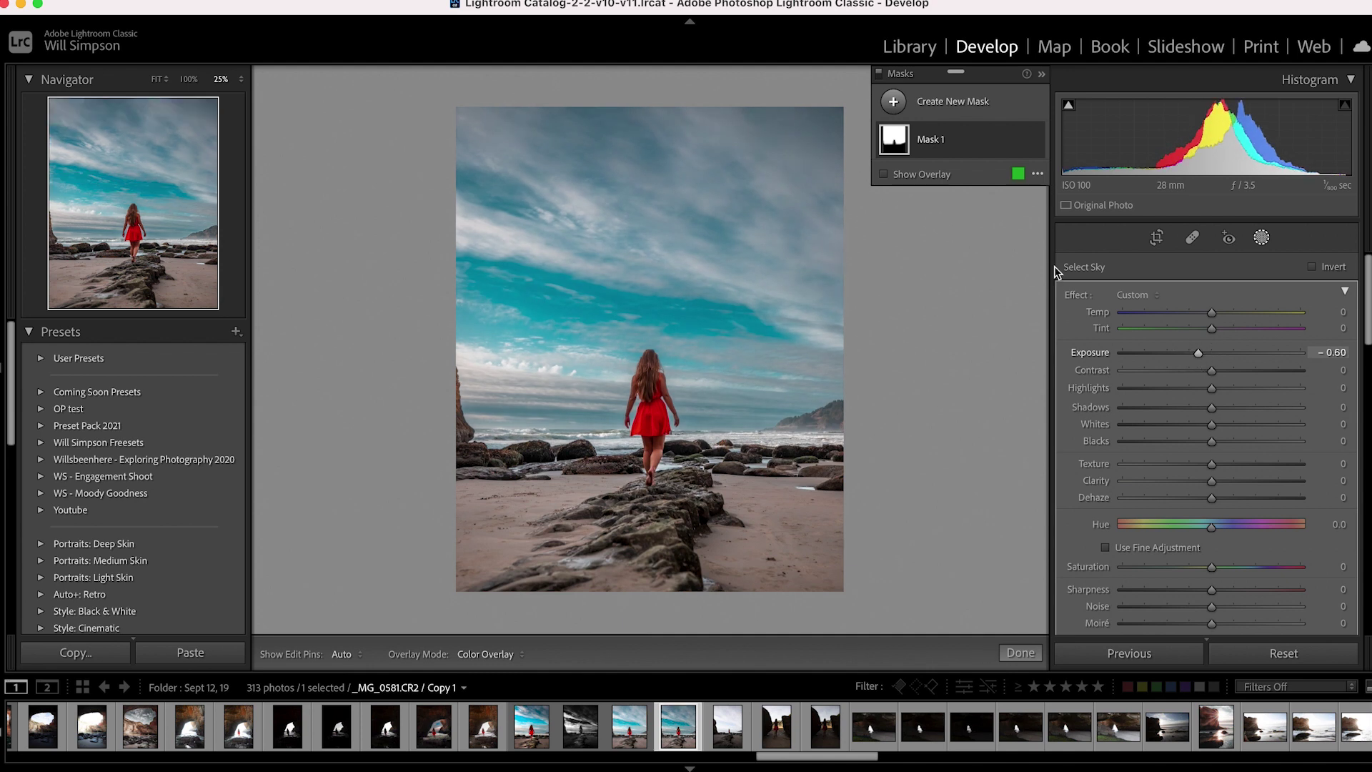
Add a Select Subject Mask 2 on the woman and raise its exposure to about 0.35
left_click(893, 105)
left_click(985, 131)
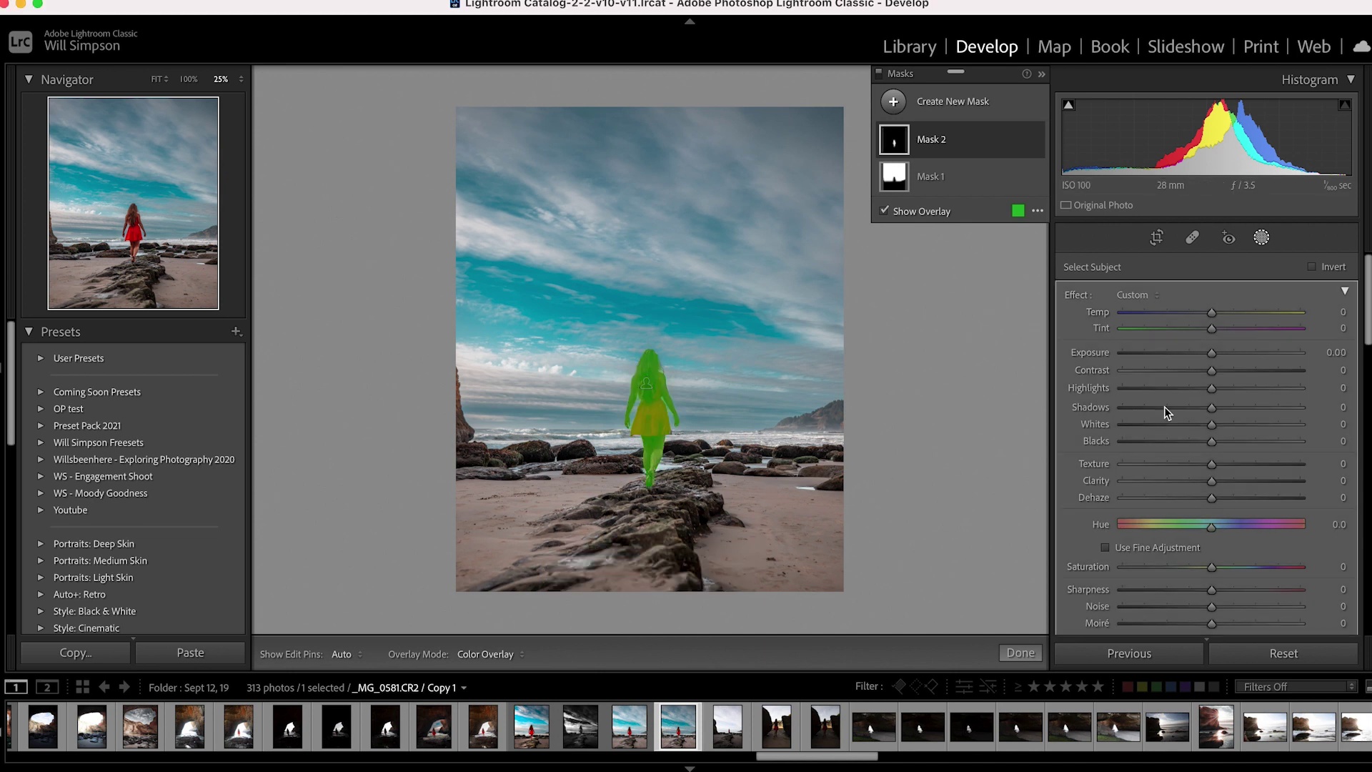
left_click_drag(1211, 355, 1235, 379)
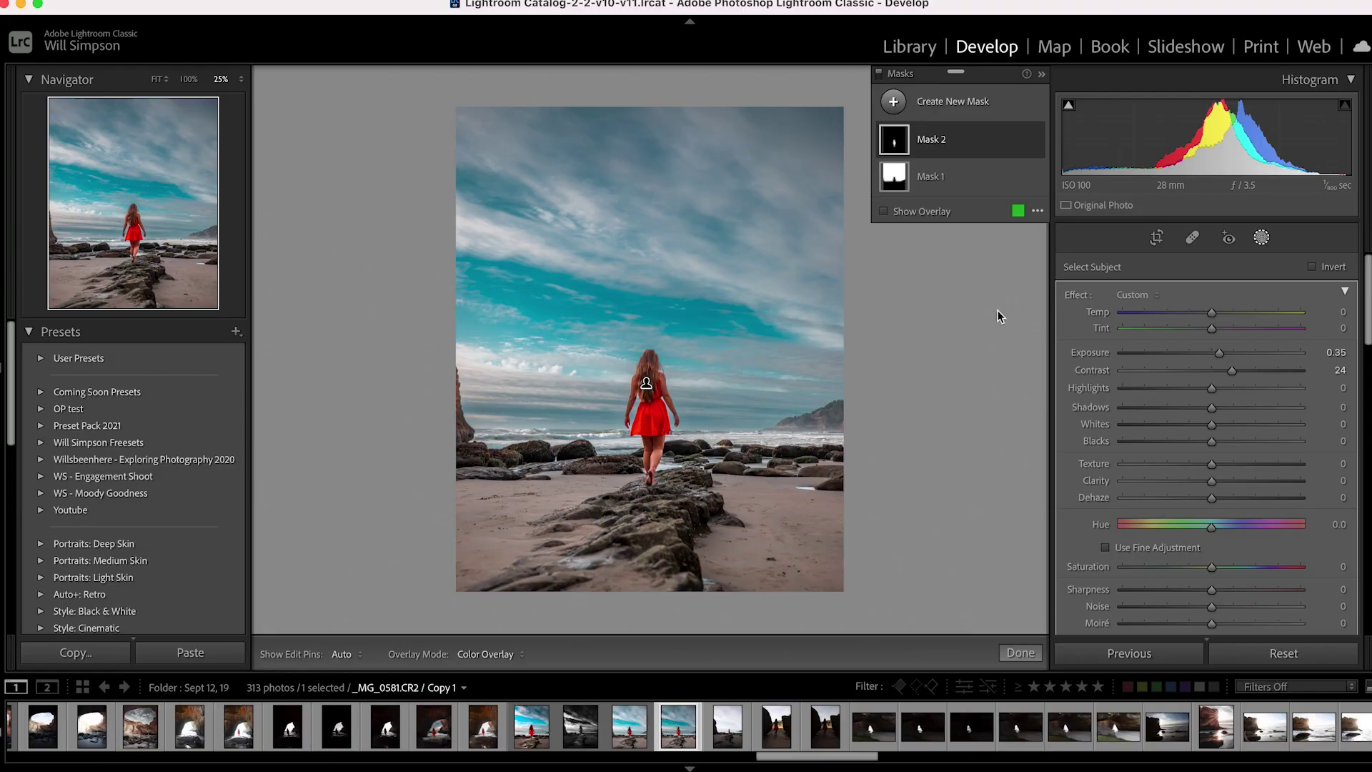
Draw a radial gradient mask over the left sky and enlarge it to cover the woman
left_click(898, 100)
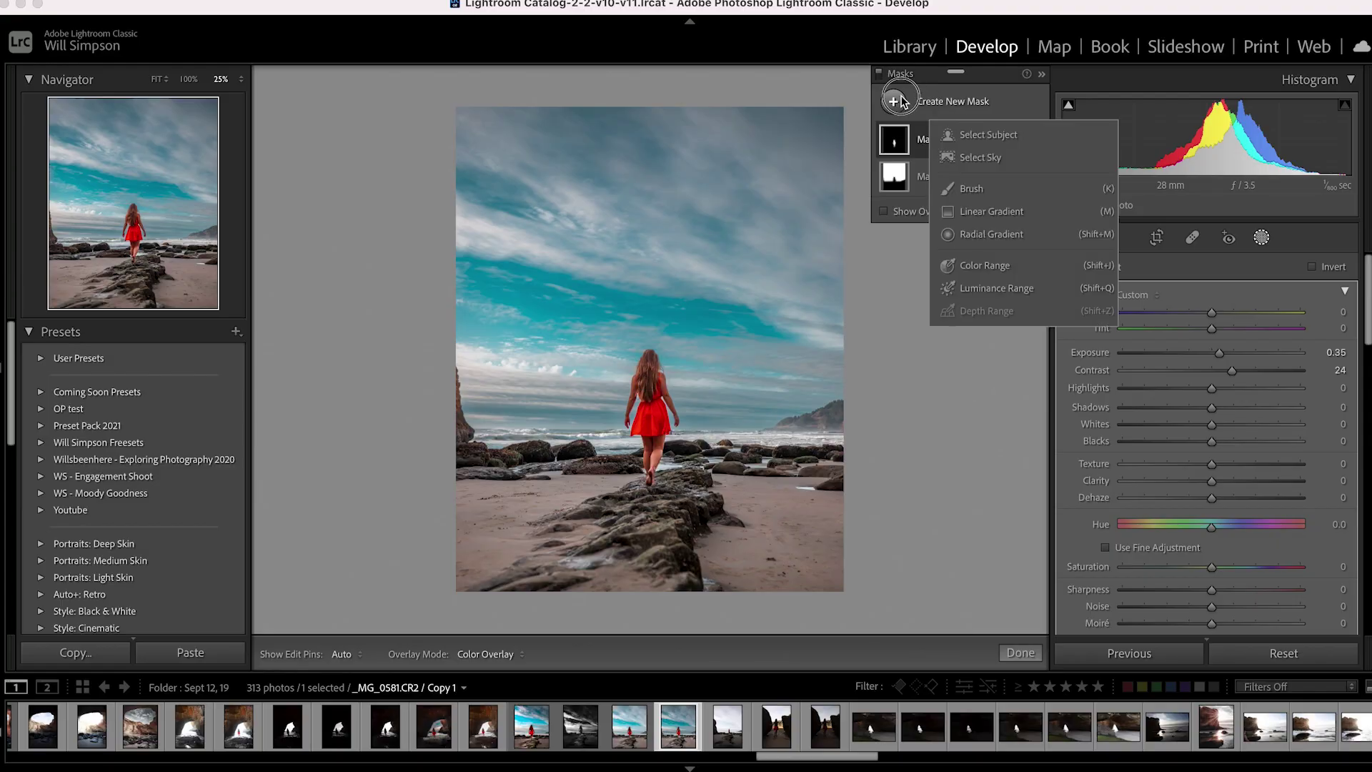
left_click(991, 234)
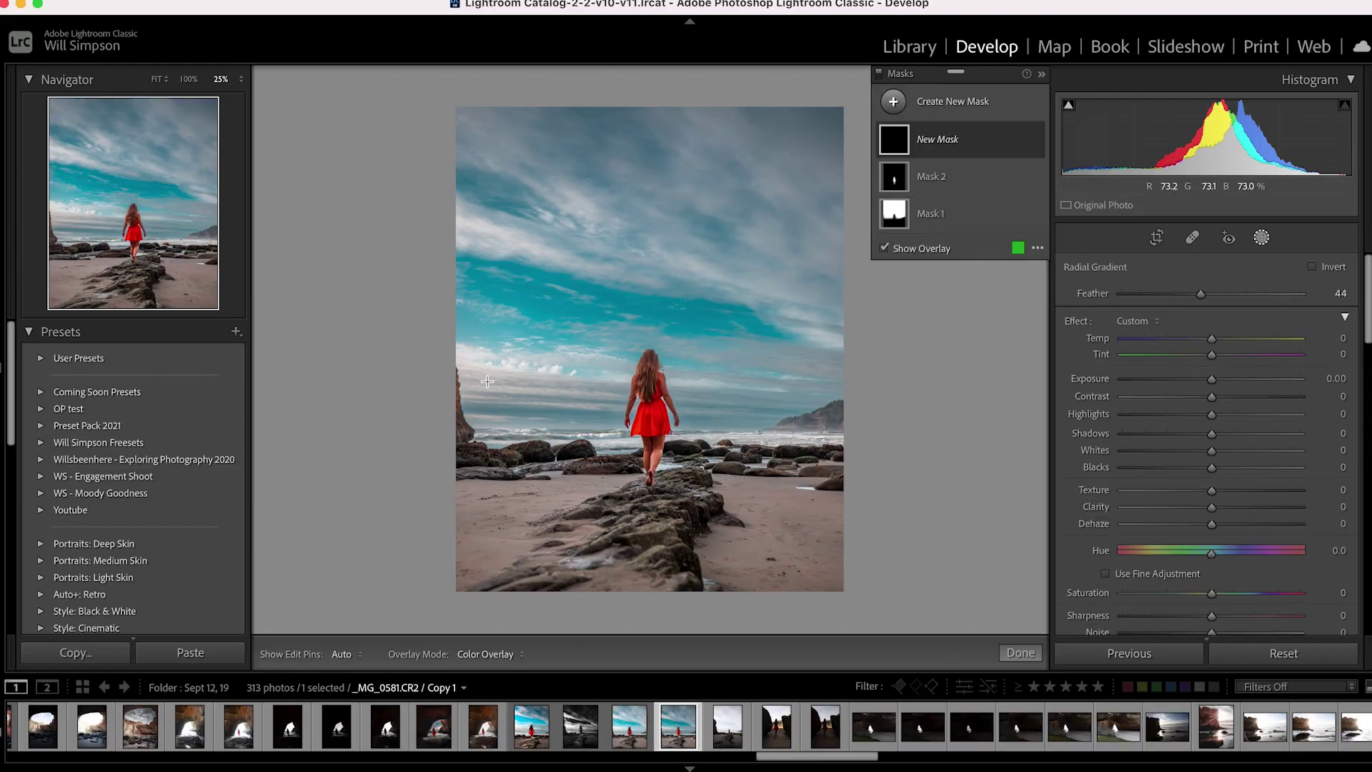
left_click_drag(477, 327, 672, 474)
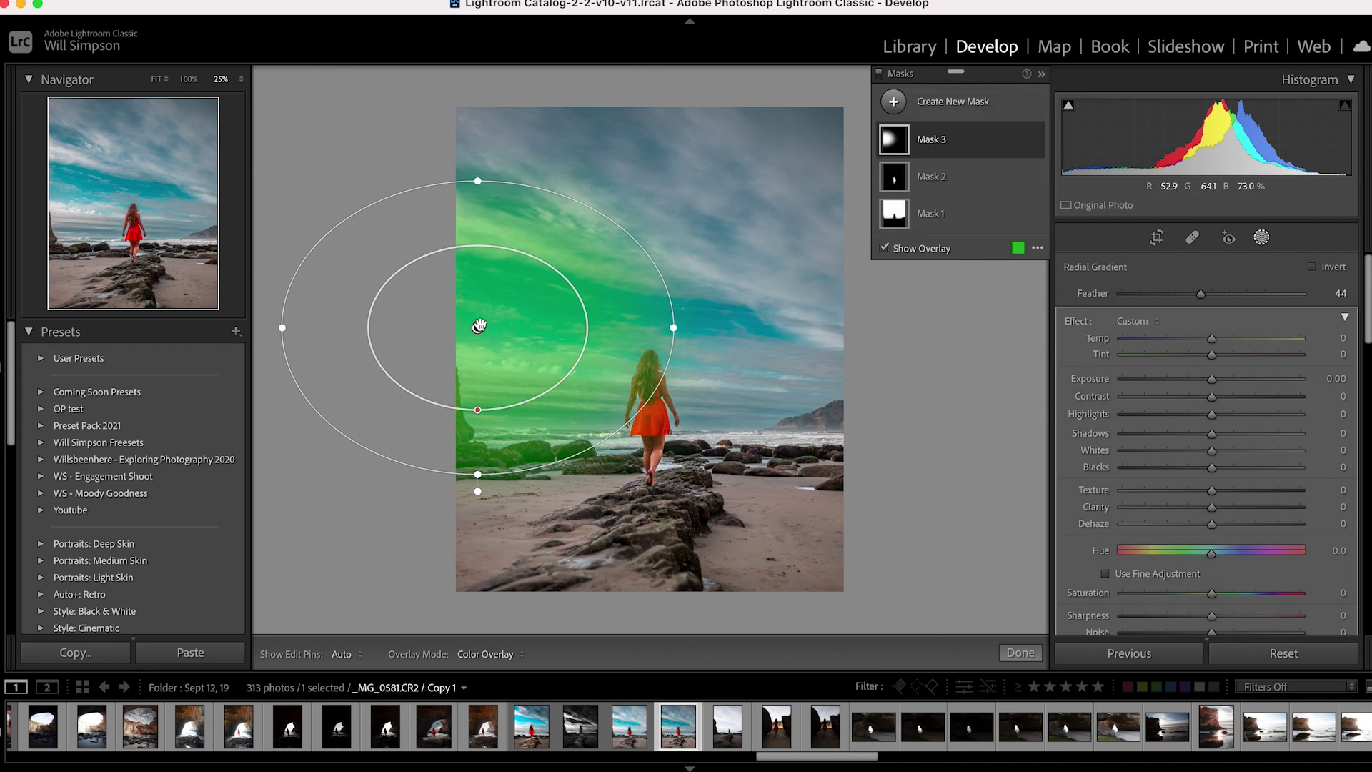
left_click_drag(474, 328, 496, 370)
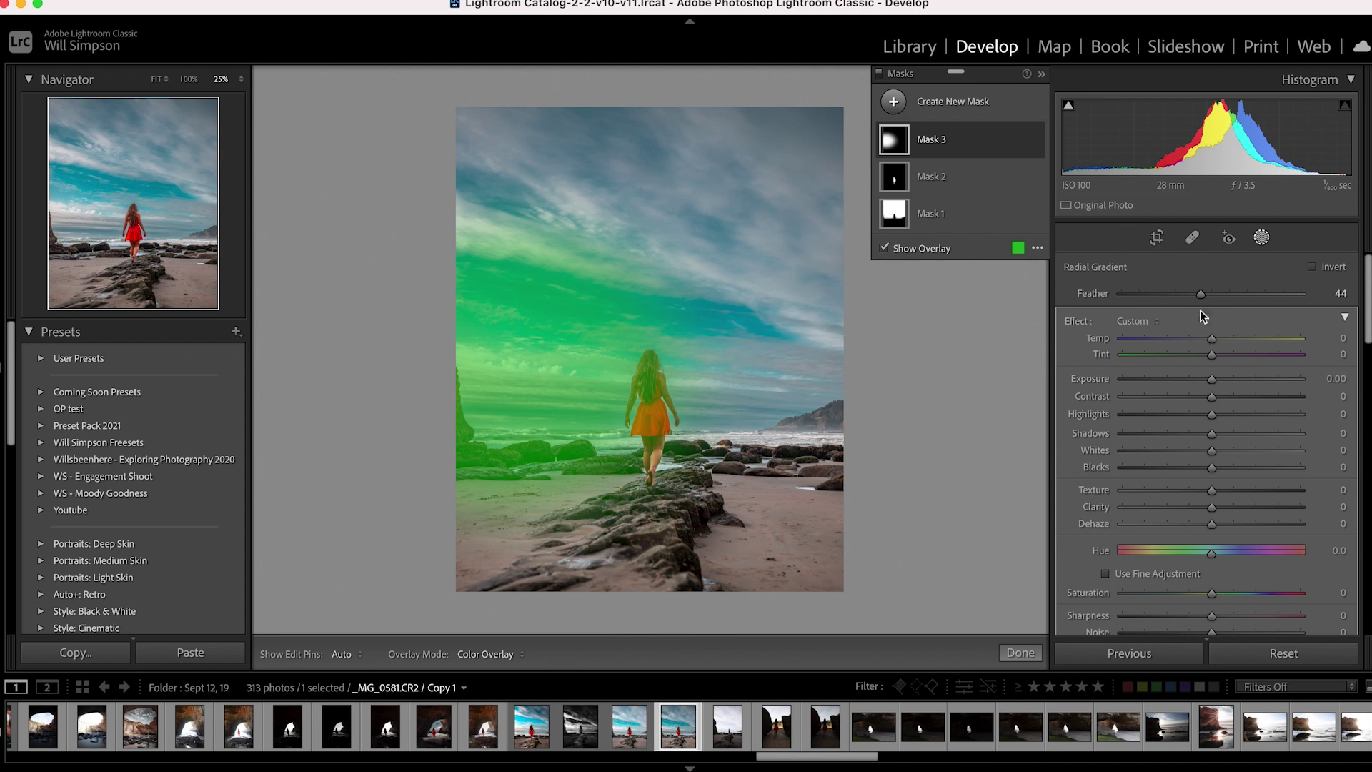
Adjust the radial gradient's Feather until its edge is hard, at 0
left_click_drag(1203, 293, 1264, 293)
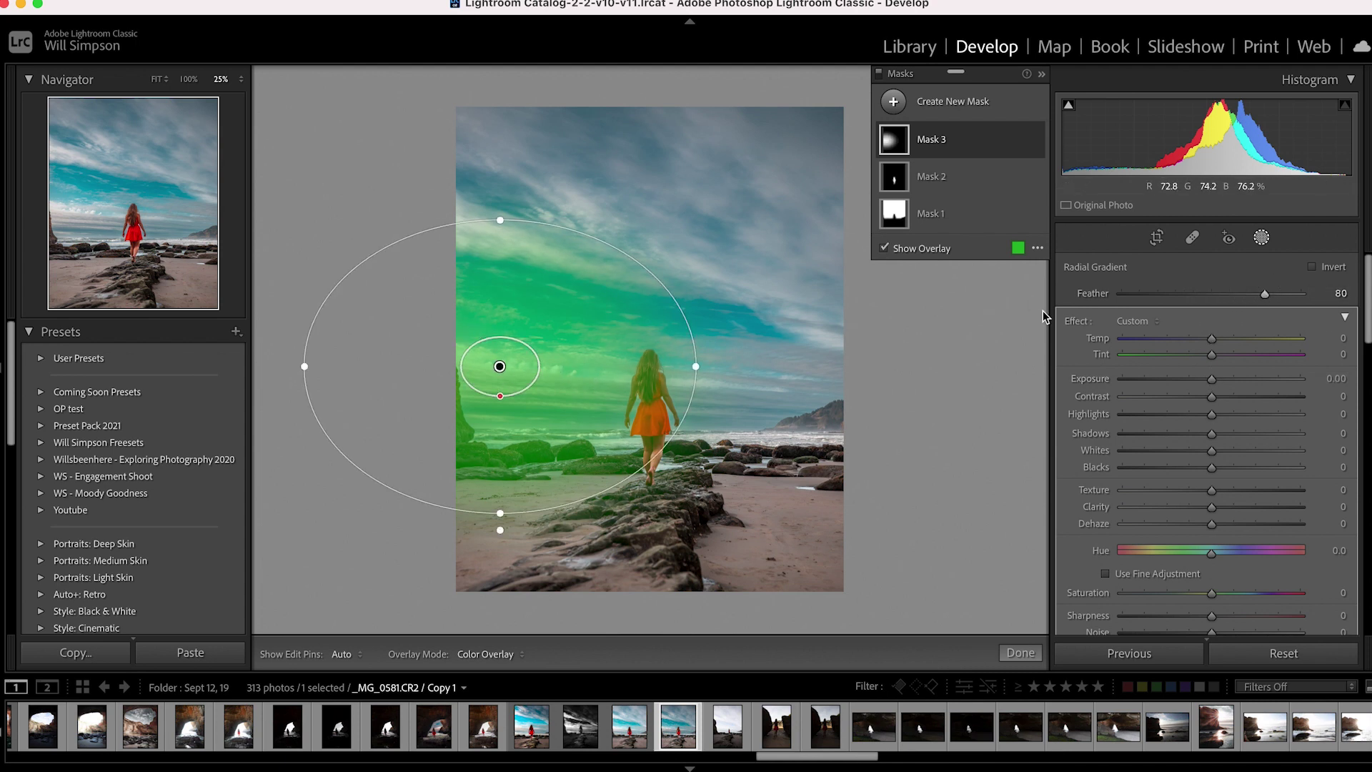
left_click(1122, 294)
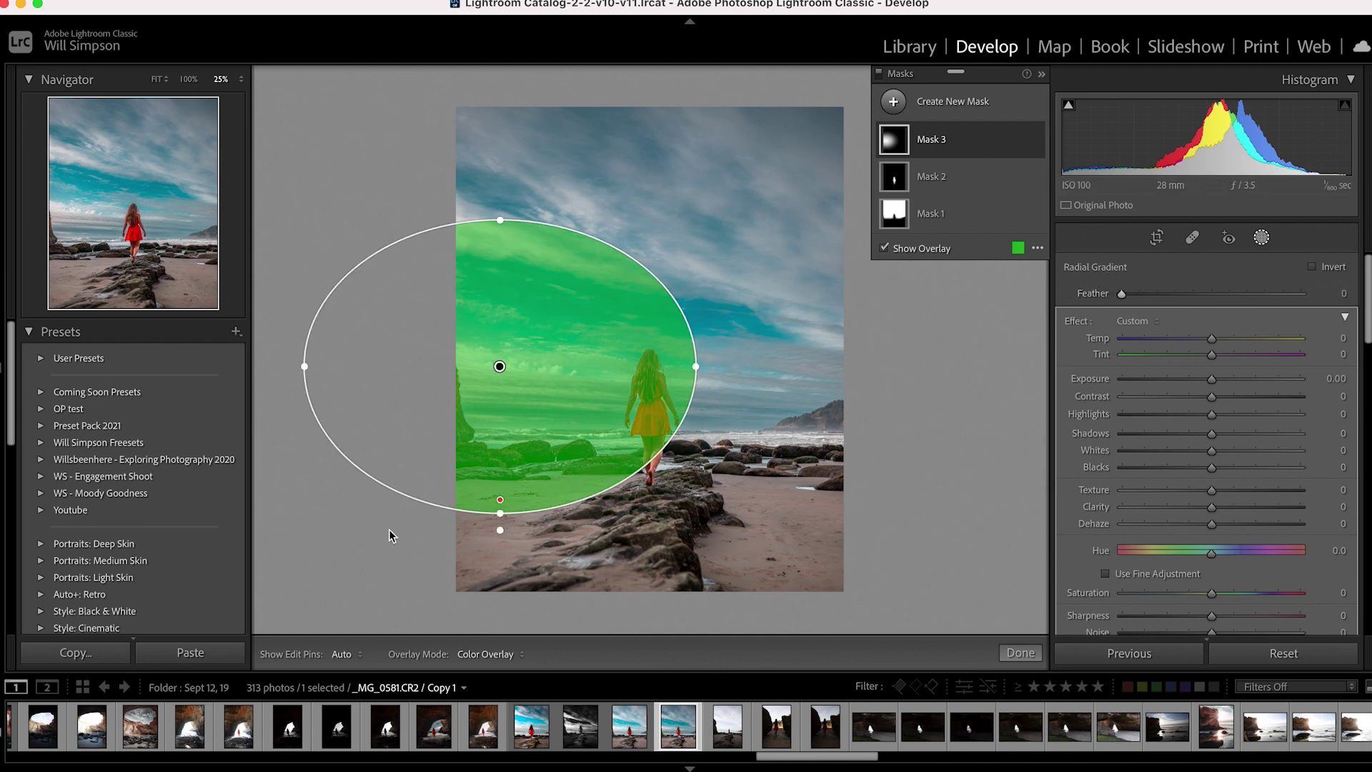
left_click(1128, 293)
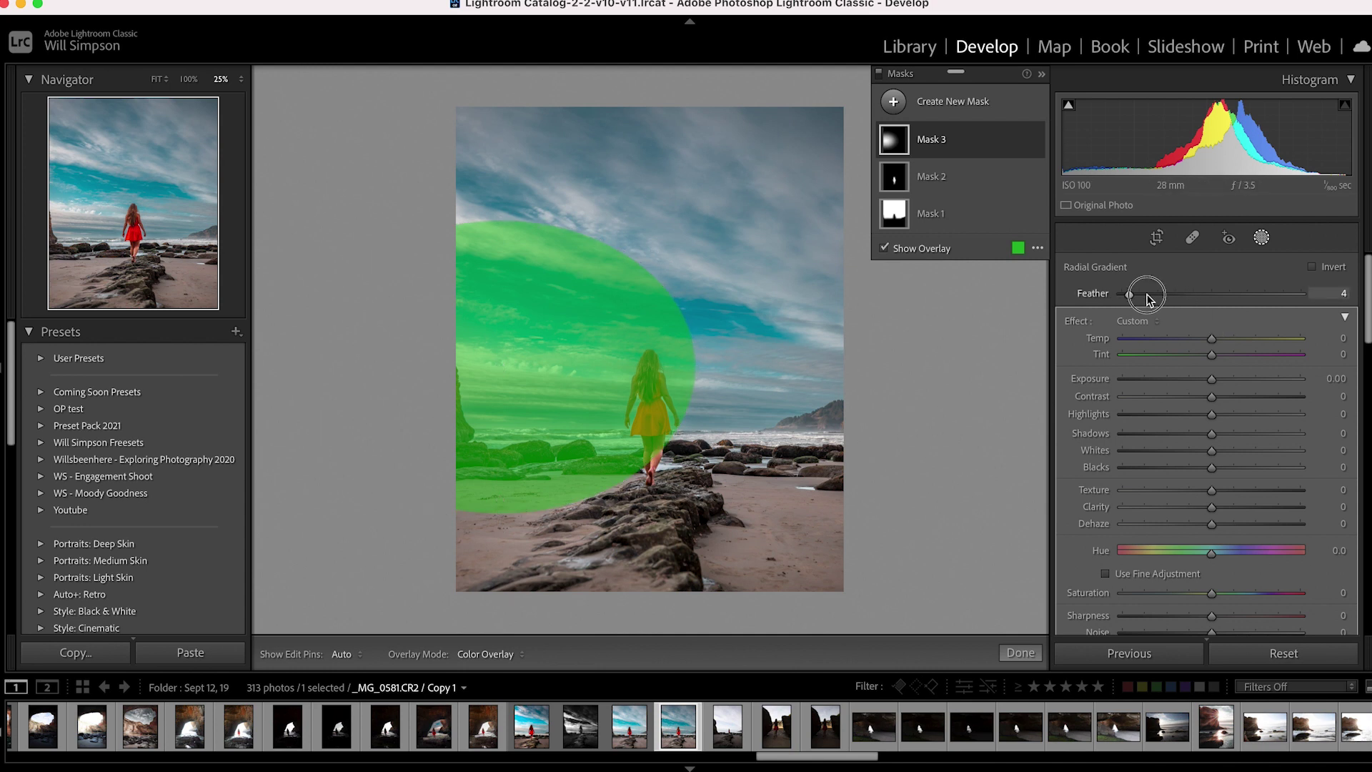
left_click_drag(1147, 296, 1001, 297)
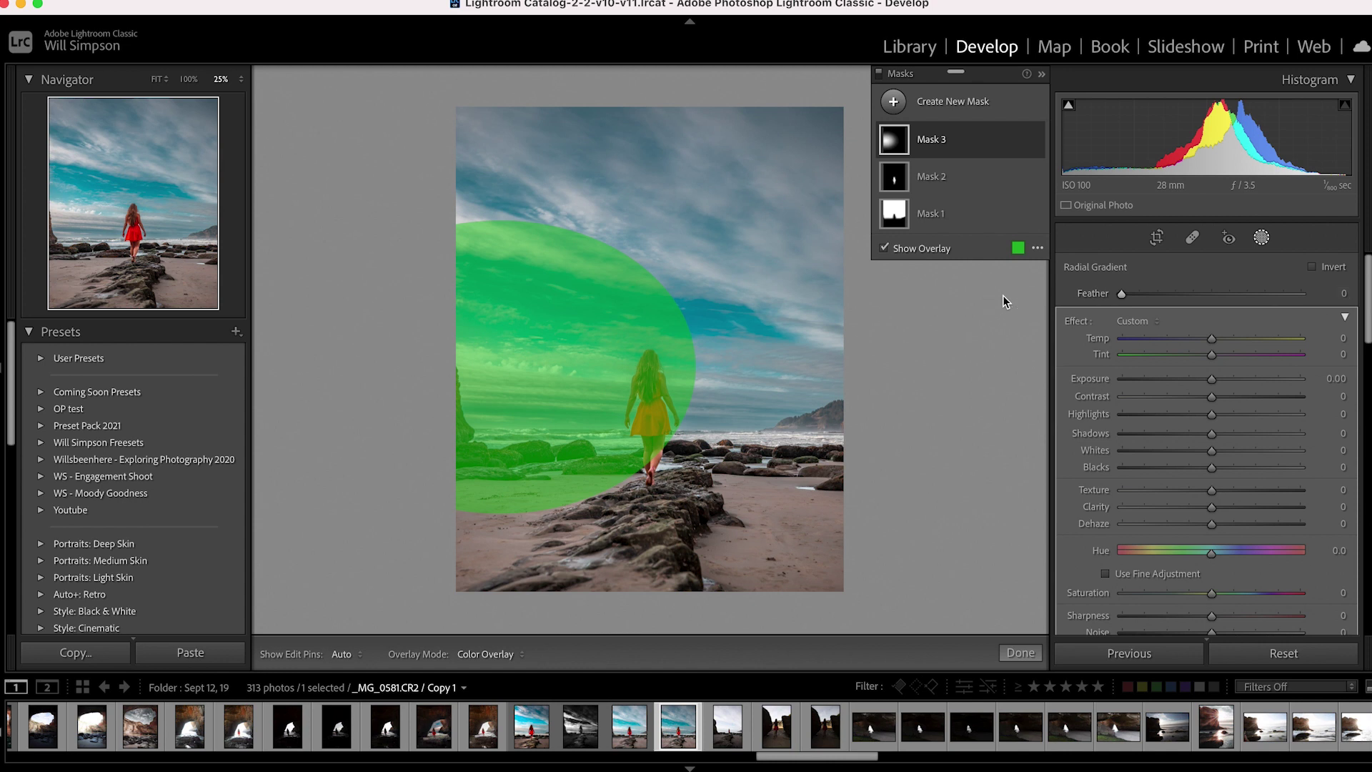
Nudge the ellipse, drop its Exposure to −4.00, and start renaming Mask 3
mouse_move(500, 365)
left_mouse_down()
mouse_move(521, 367)
mouse_move(505, 368)
left_mouse_up()
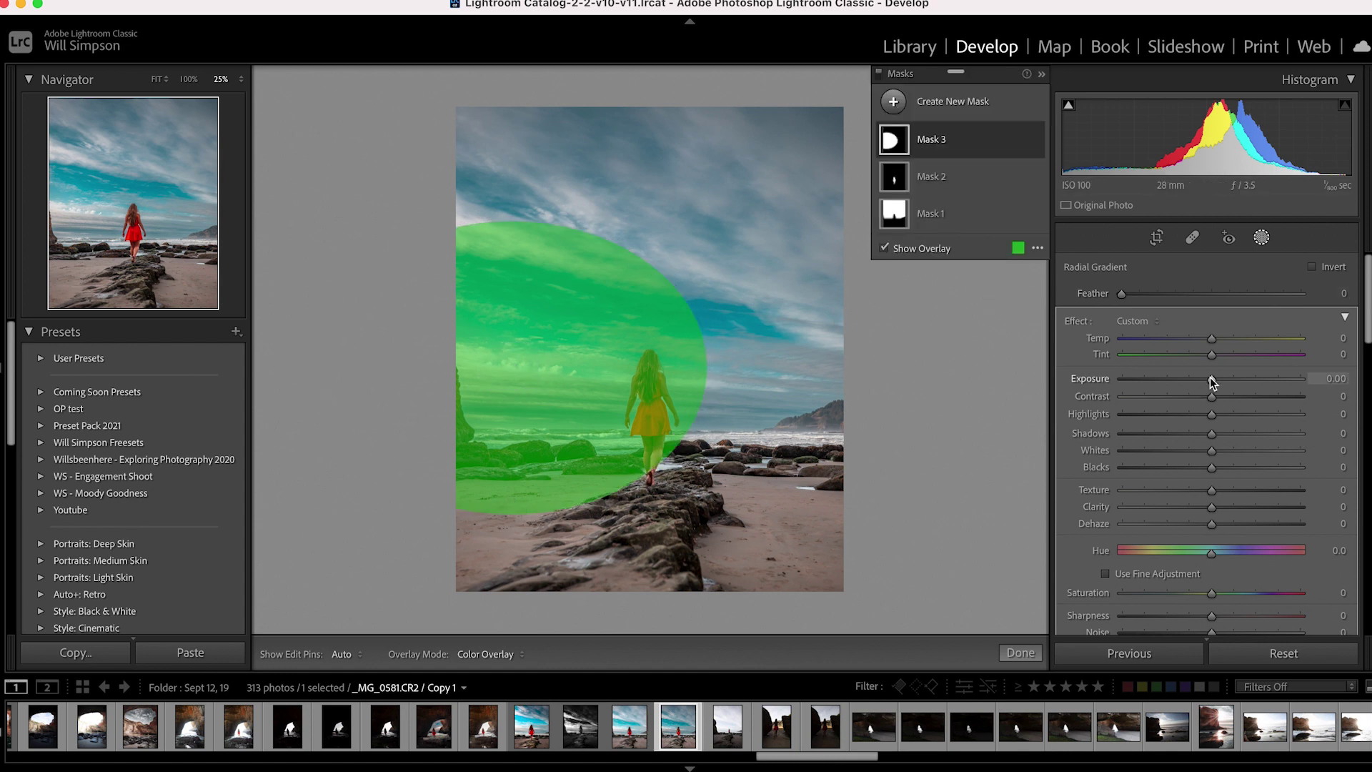
left_click_drag(1210, 377, 1121, 379)
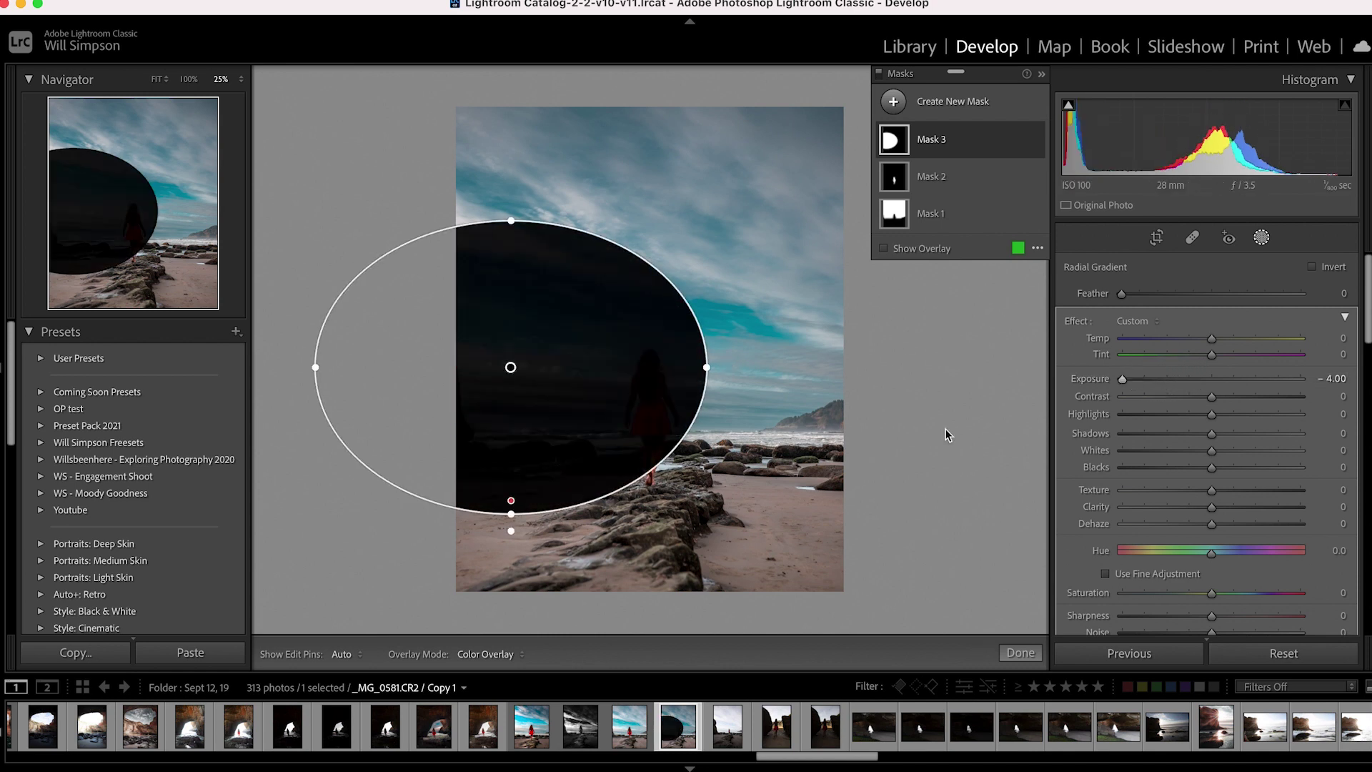
double_click(932, 140)
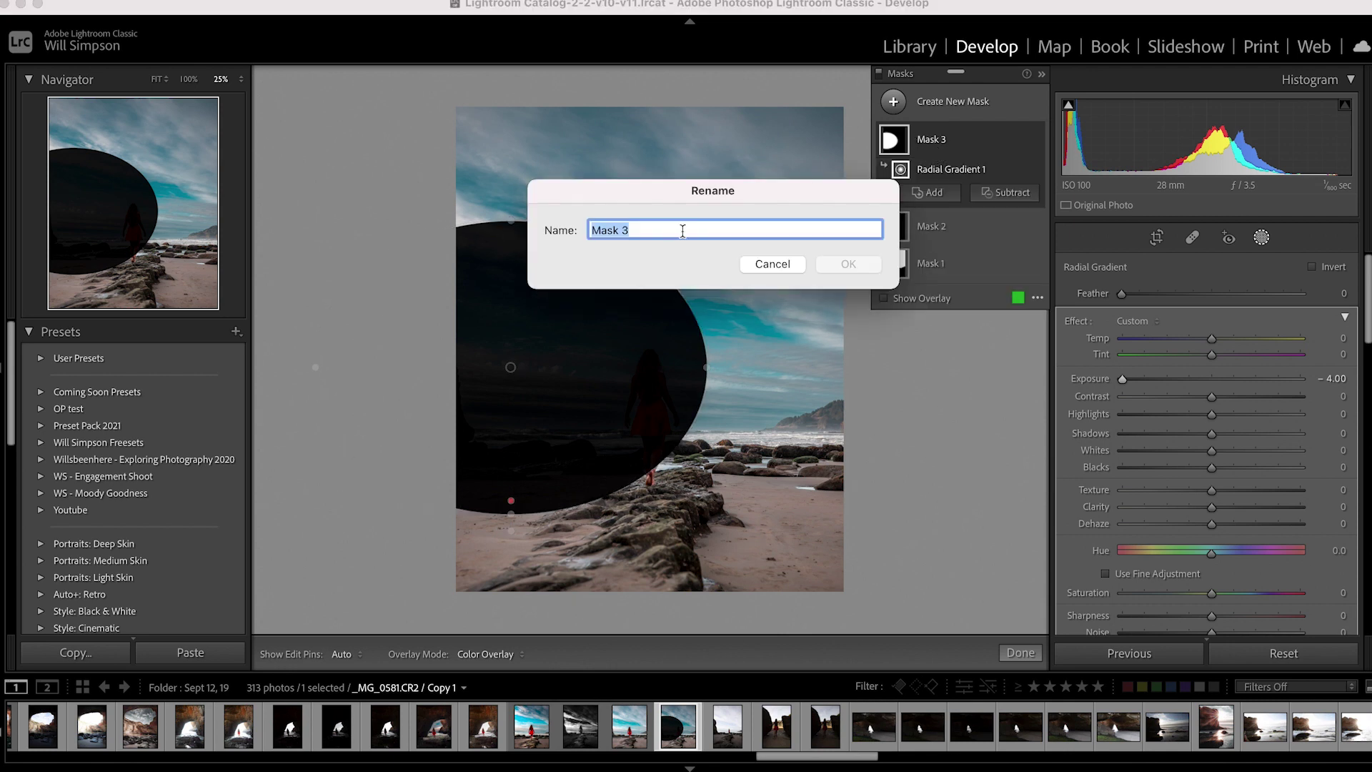
Rename Mask 1 to 'sky' and Mask 2 to 'subject'
key("Escape")
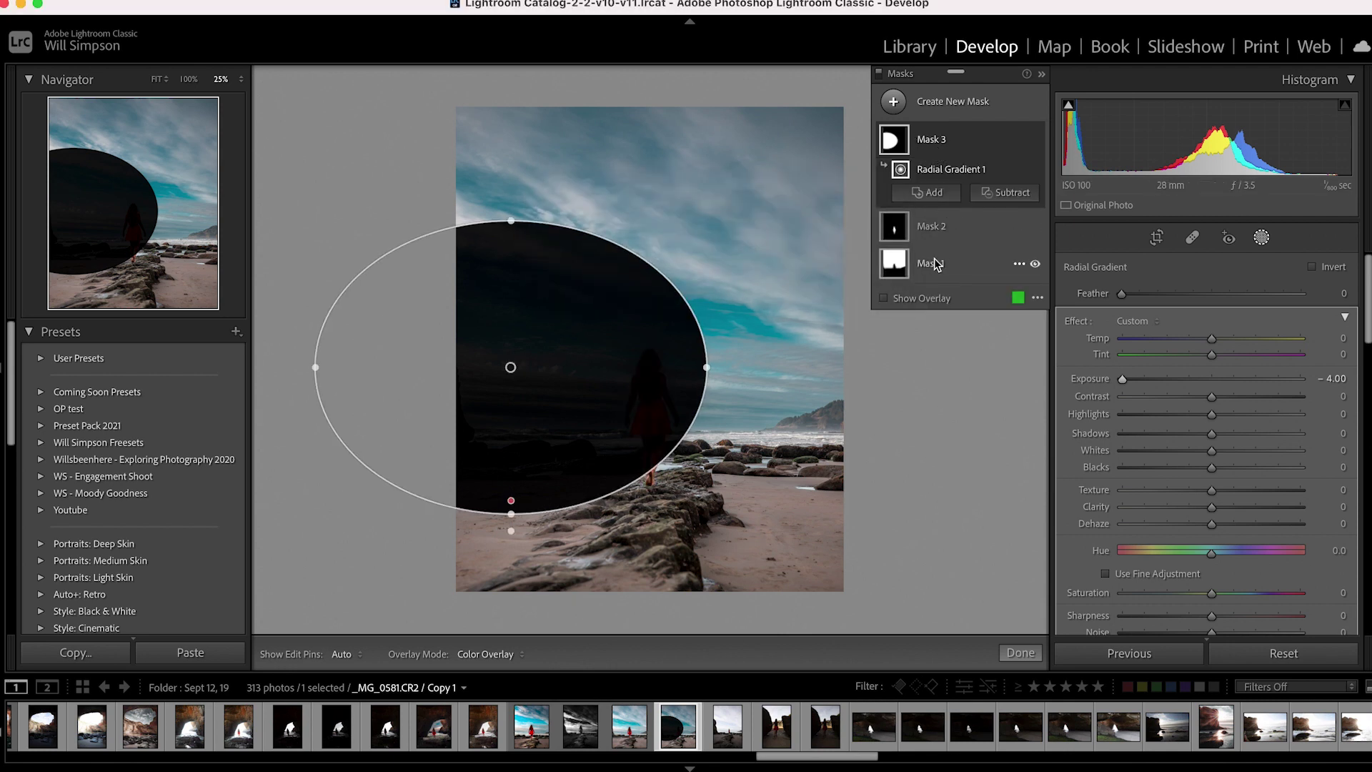
double_click(929, 263)
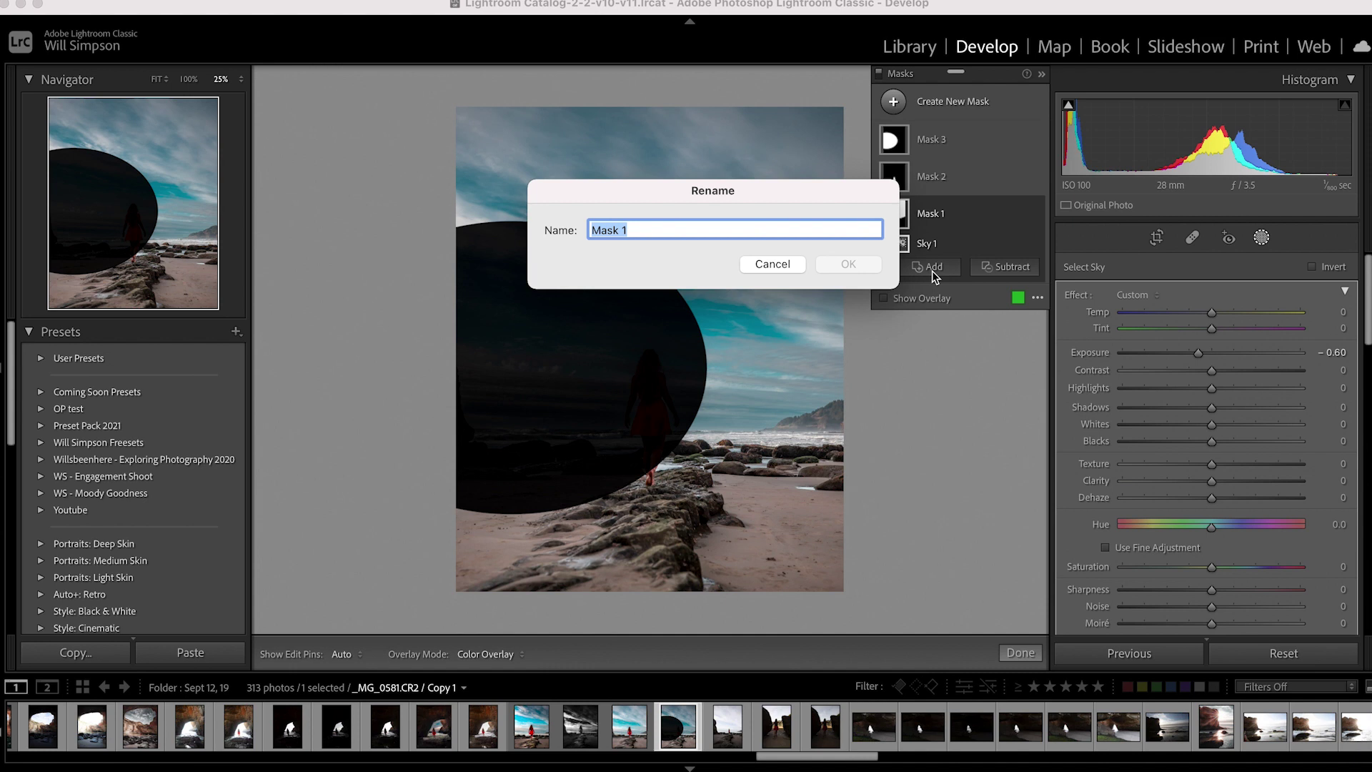
type("sky")
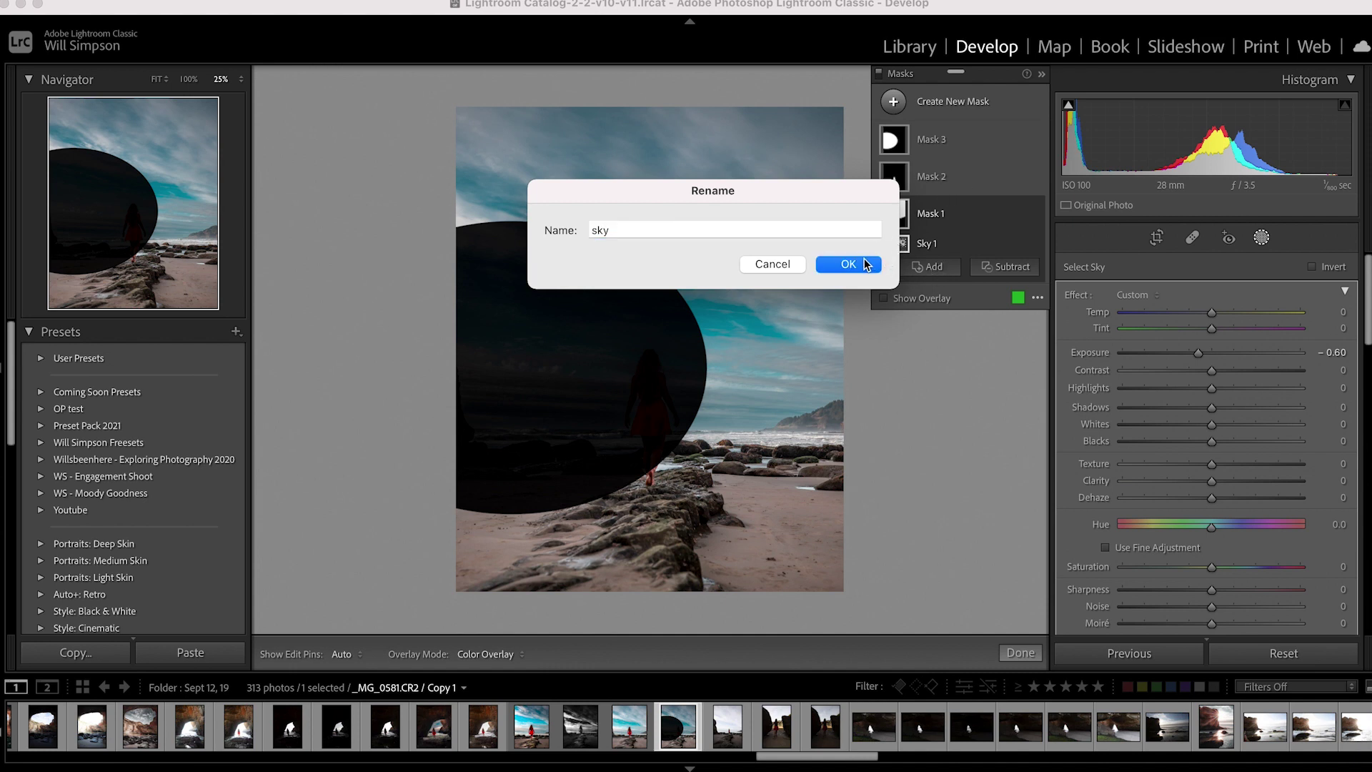
left_click(865, 264)
double_click(931, 176)
type("sub")
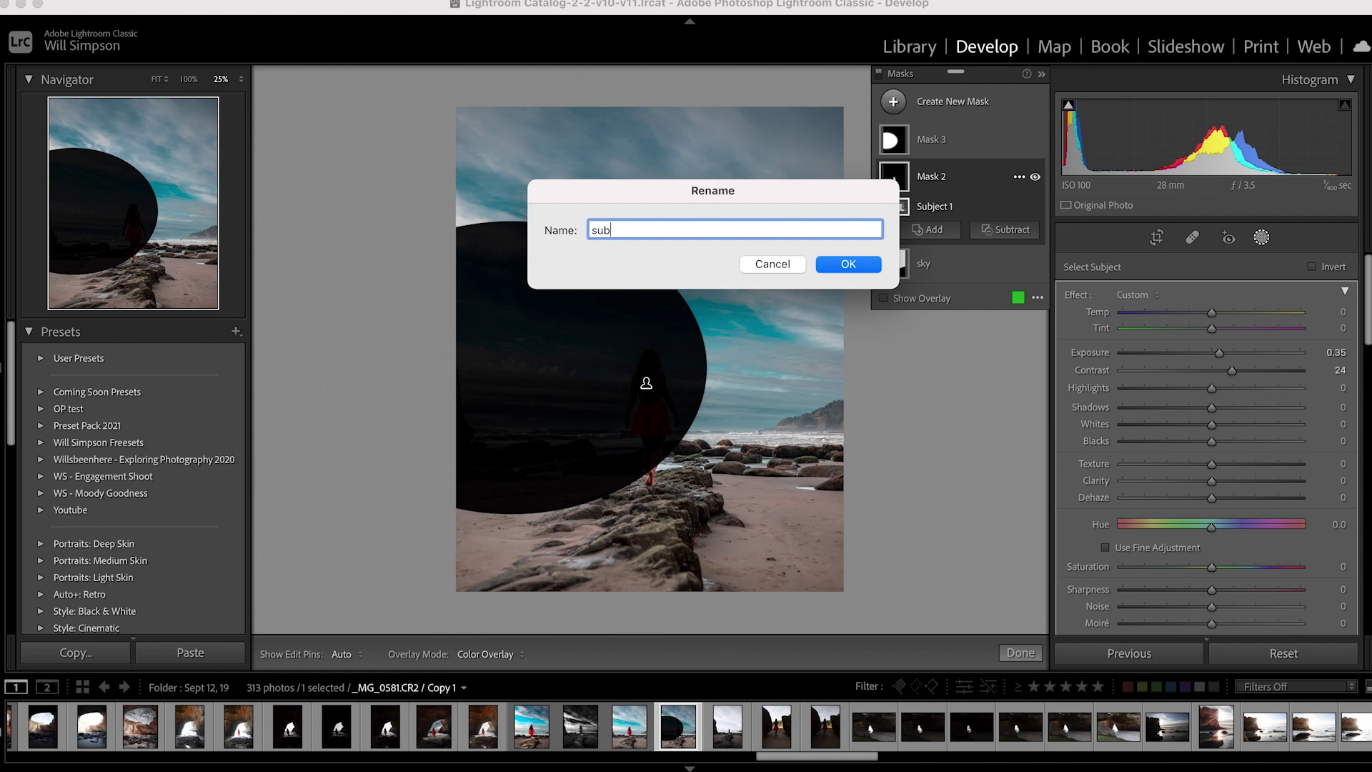
type("ject")
key("Return")
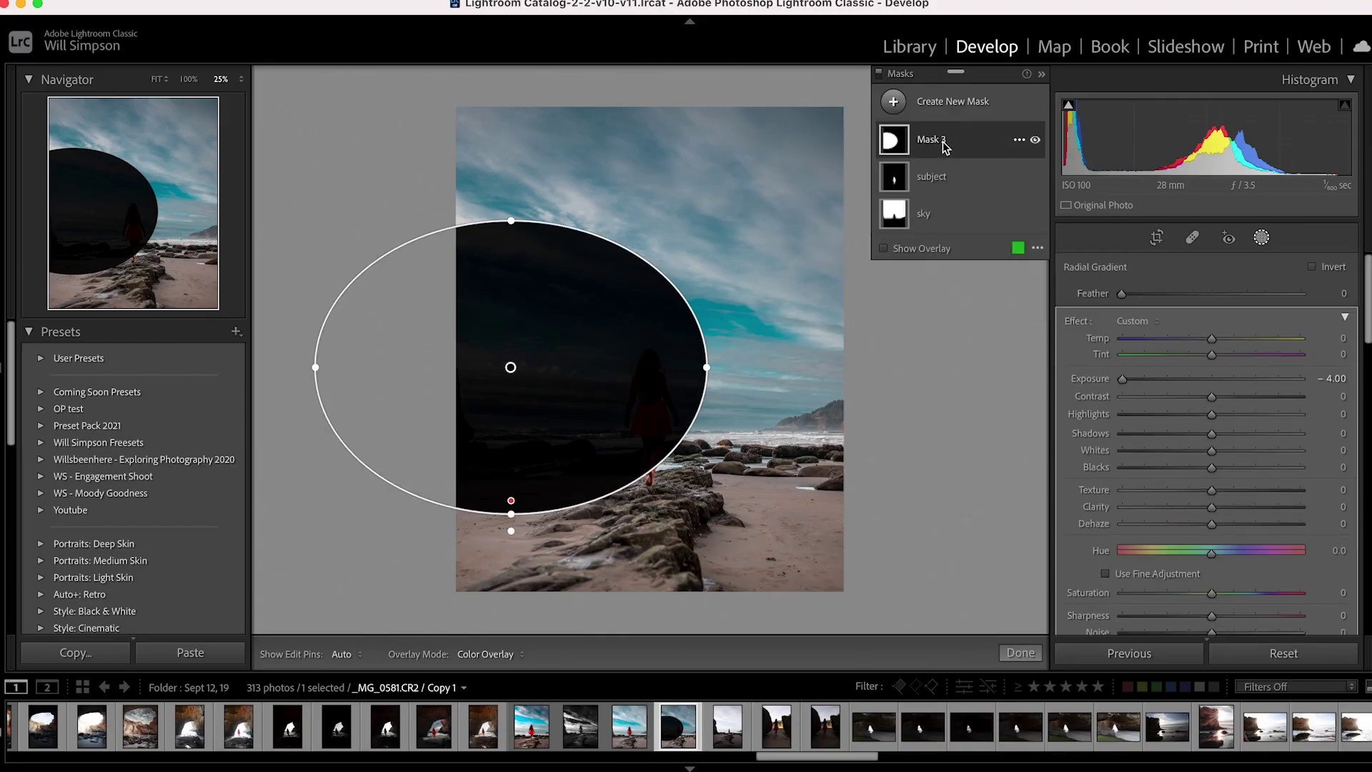
Name the radial gradient mask 'example' and expand it to show its components
double_click(949, 143)
type("exam")
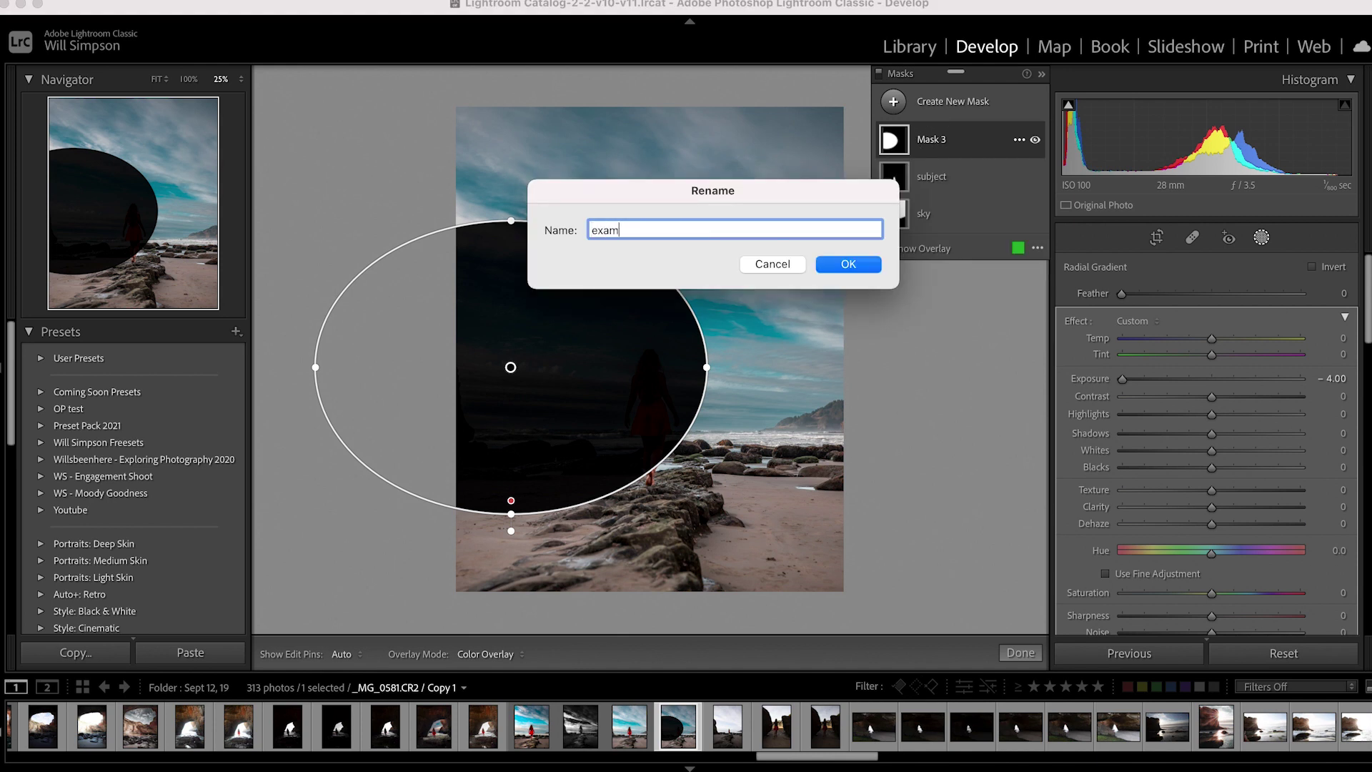
key("Escape")
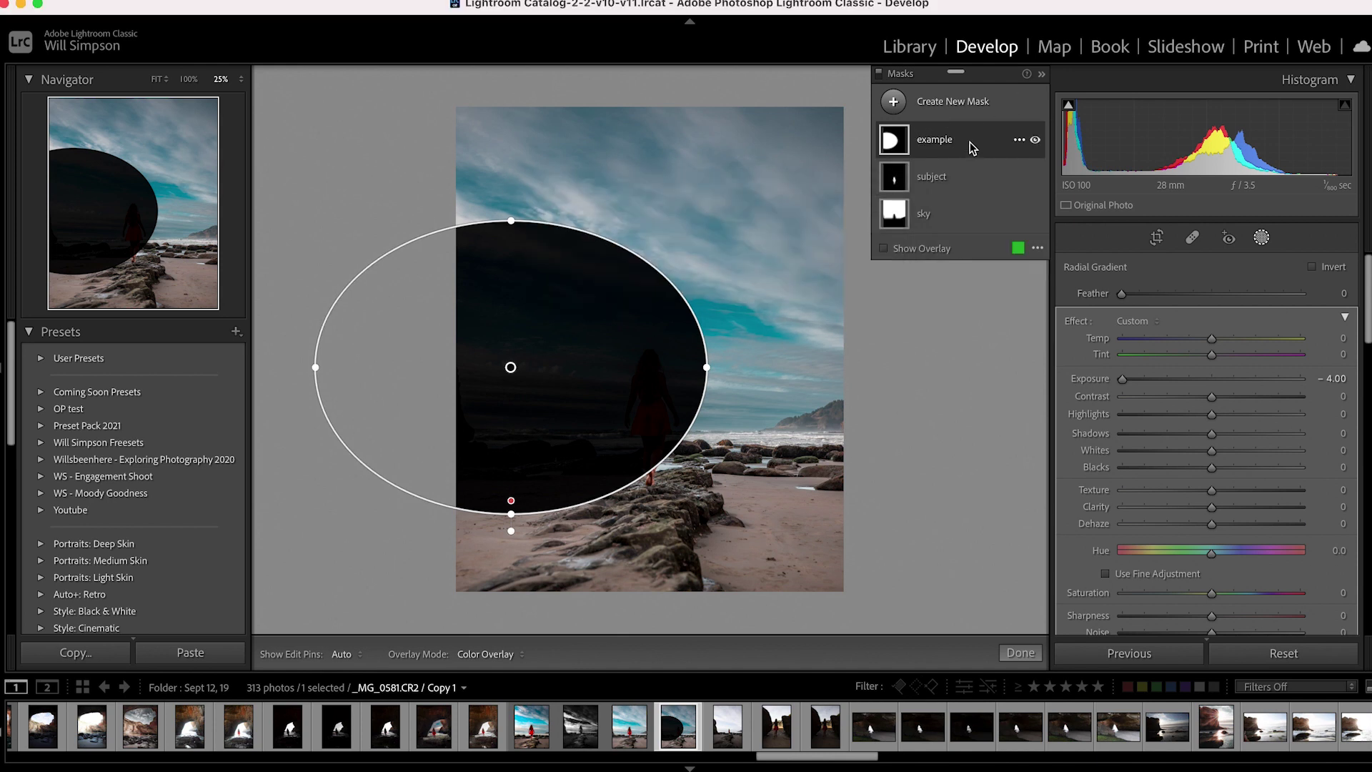
left_click(972, 148)
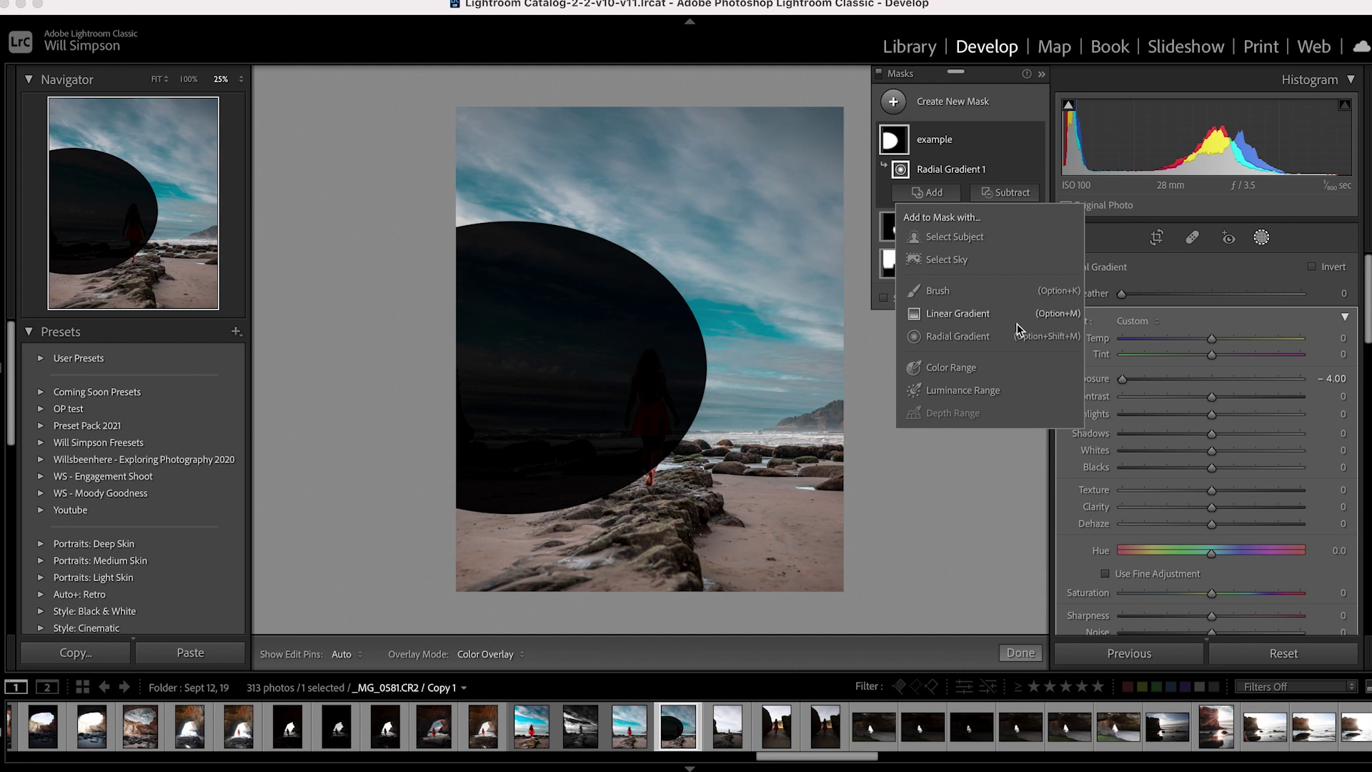
Add a second radial gradient to 'example', widened and flattened over the photo's right side
left_click(986, 337)
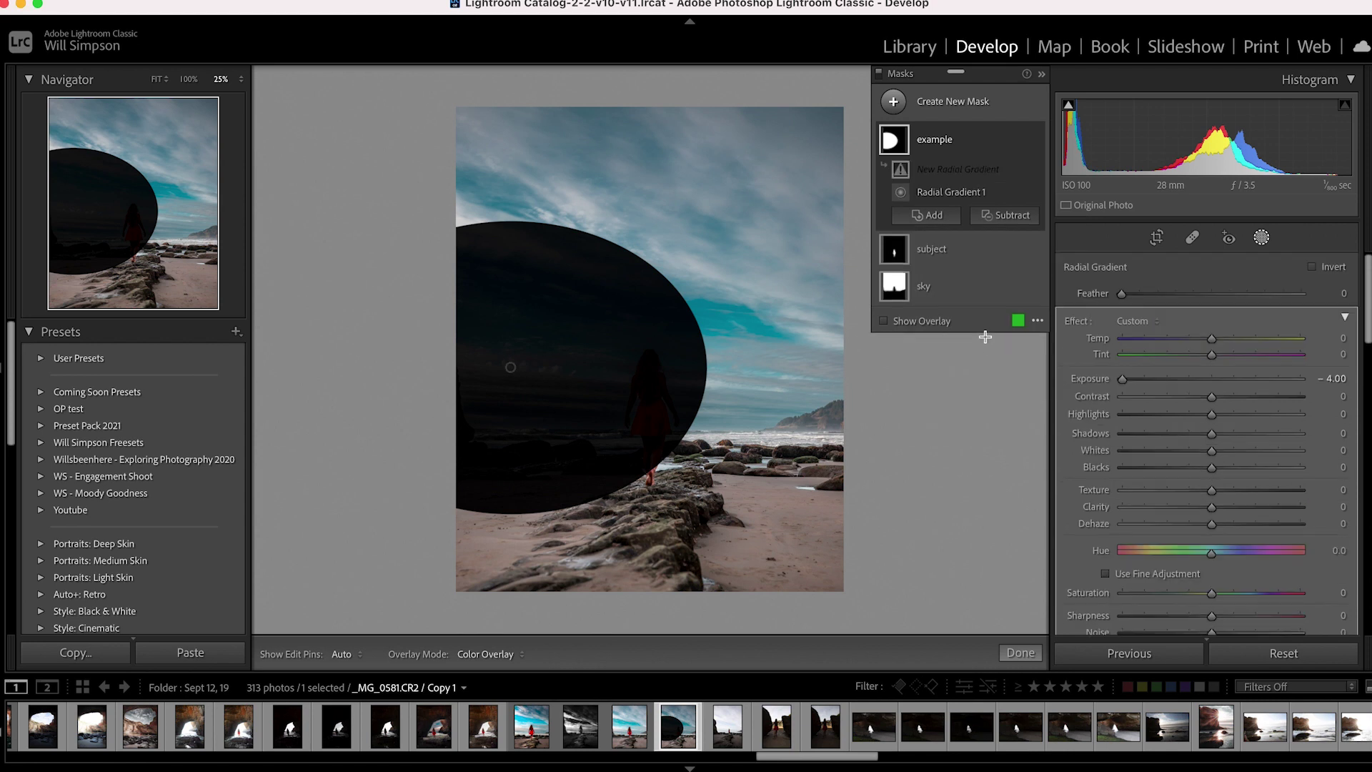
left_click_drag(734, 297, 890, 454)
left_click_drag(736, 296, 845, 350)
left_click_drag(689, 350, 662, 350)
left_click_drag(850, 203, 850, 230)
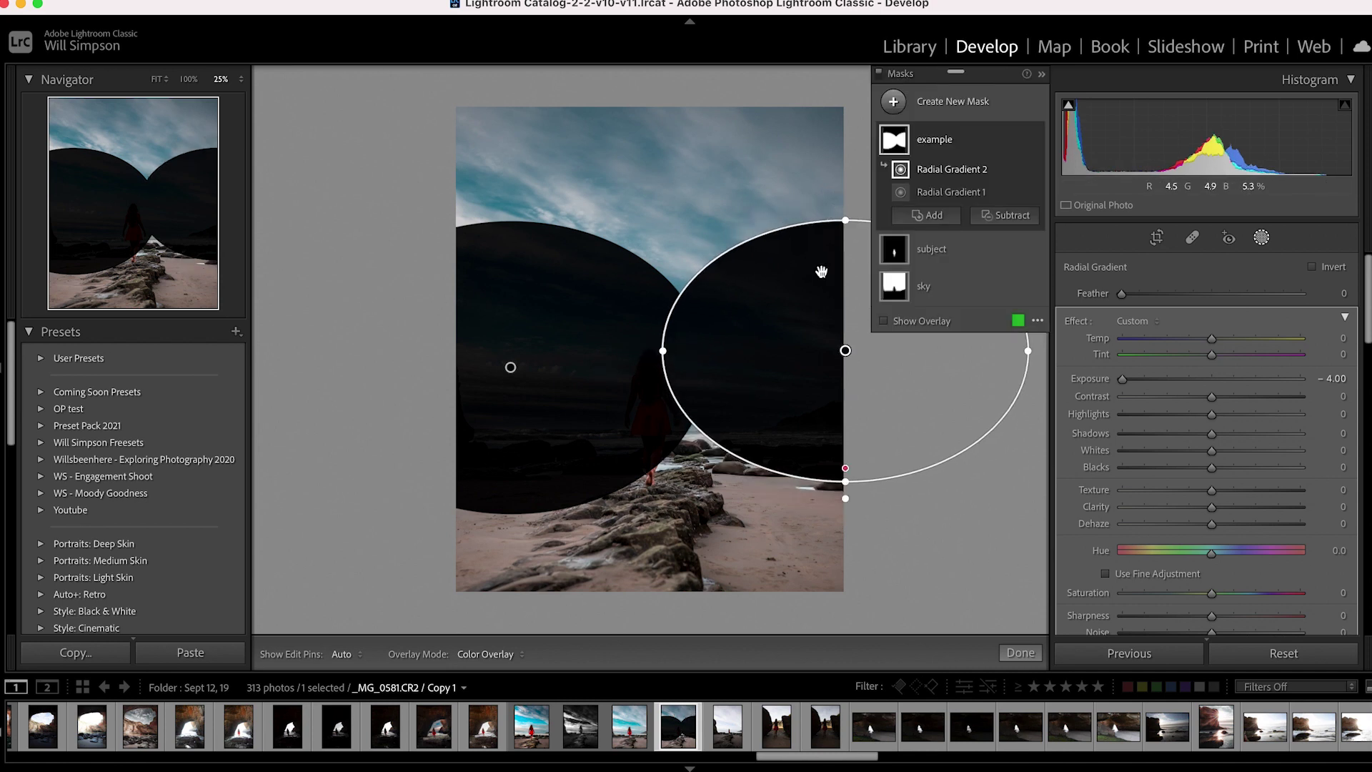
left_click(1013, 215)
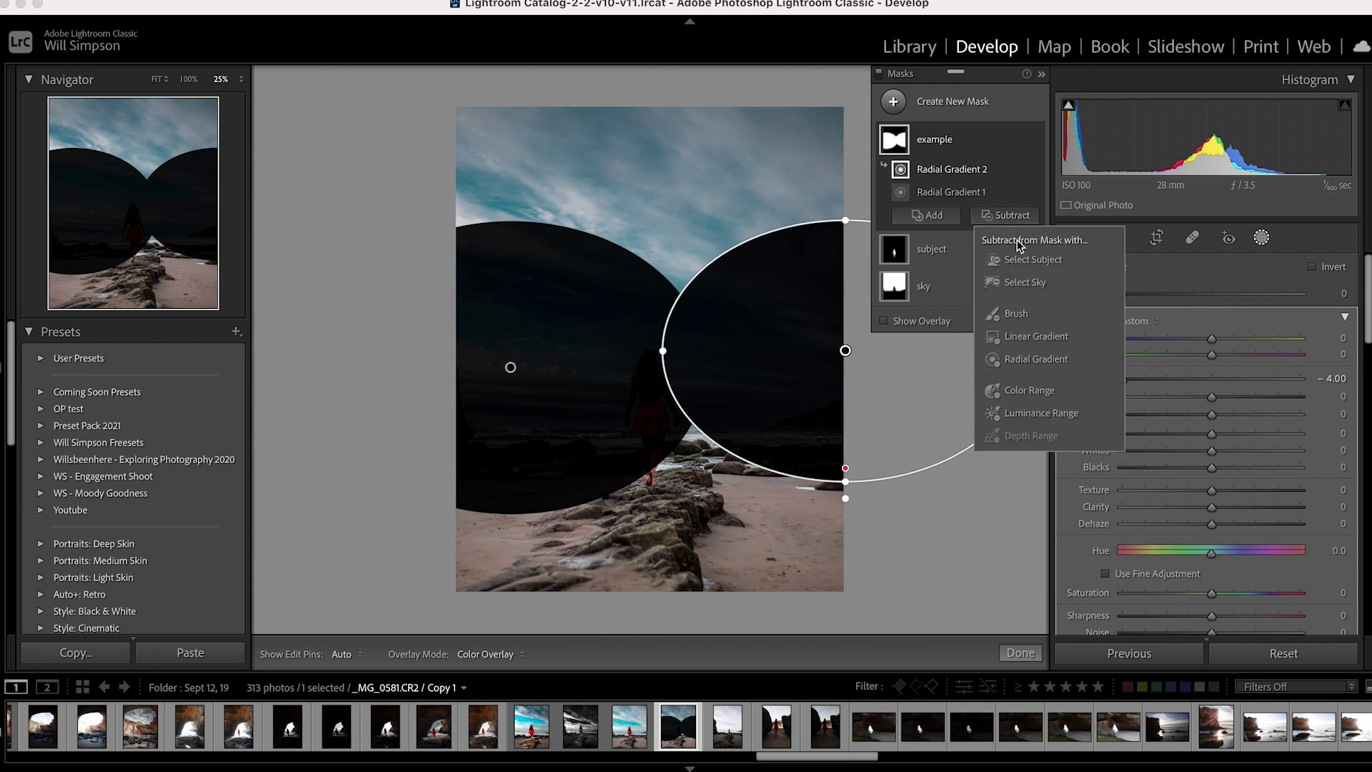
Subtract an oval radial gradient around the woman in the red dress from 'example'
left_click(1033, 360)
left_click_drag(652, 291, 681, 350)
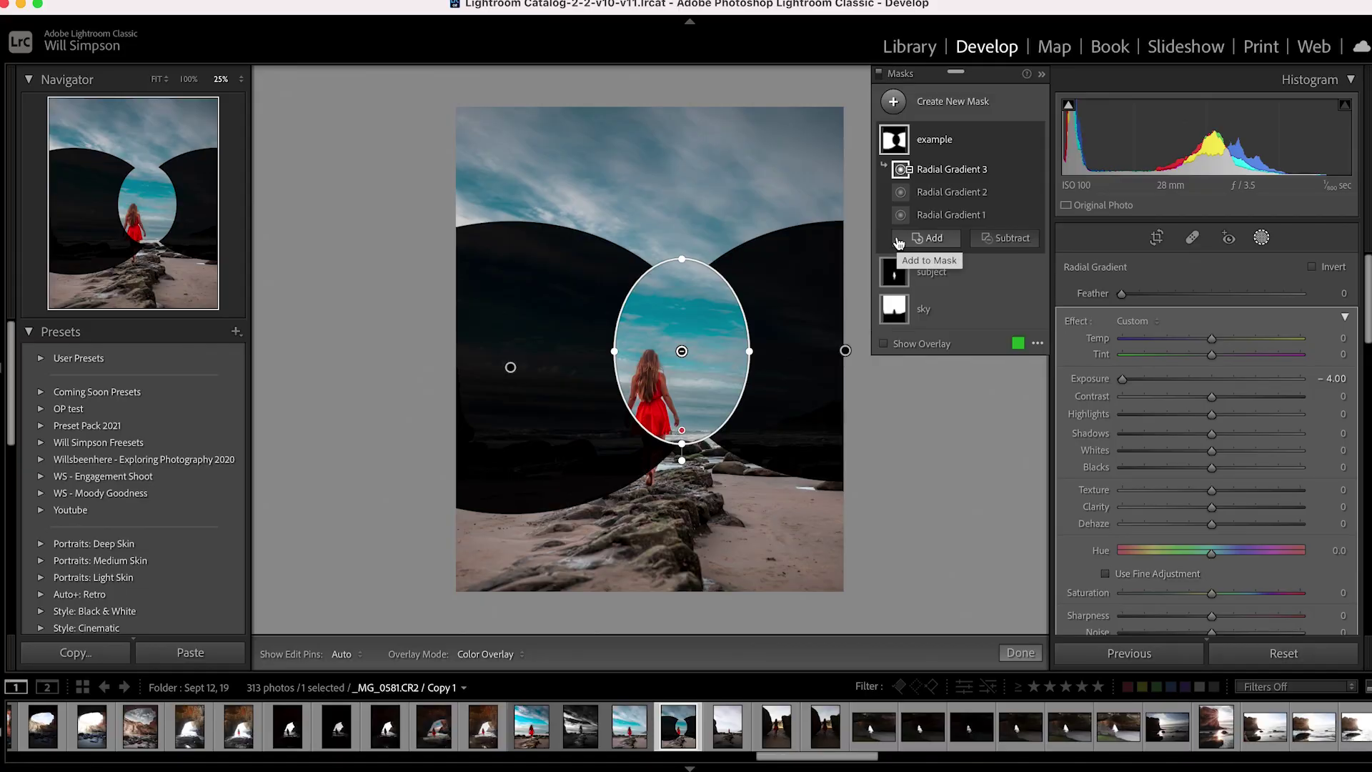
key("alt")
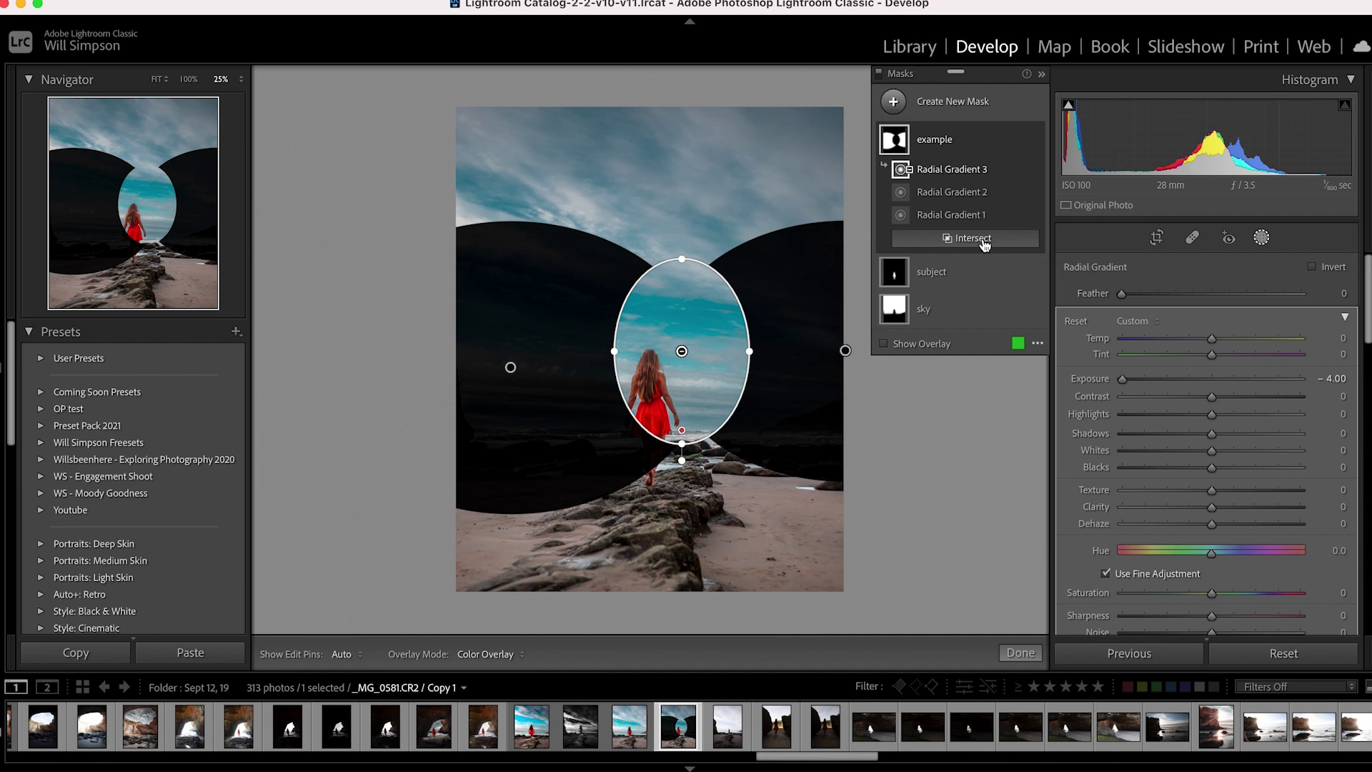
Intersect 'example' with a radial gradient ellipse moved to the upper centre of the sky
left_click(996, 246)
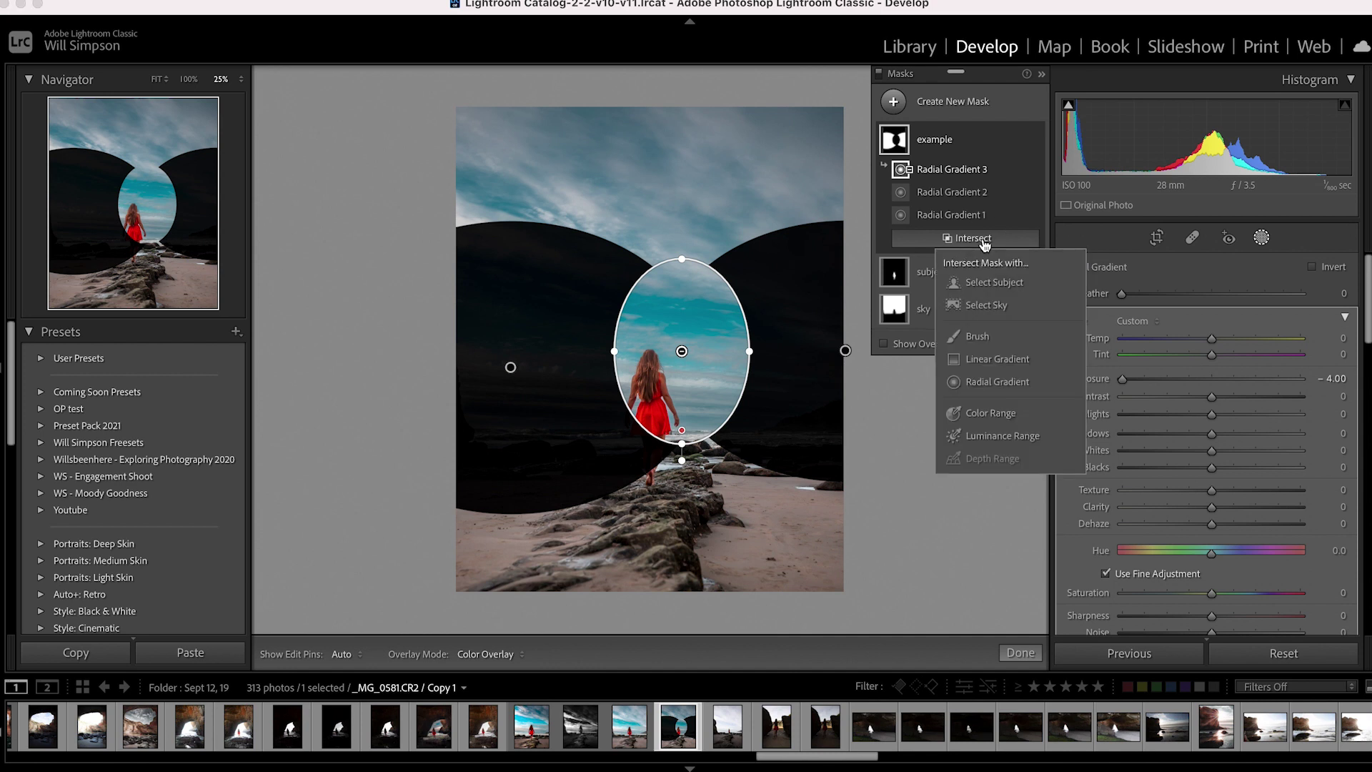
left_click(1003, 387)
left_click_drag(448, 162, 581, 245)
left_click_drag(448, 159, 524, 190)
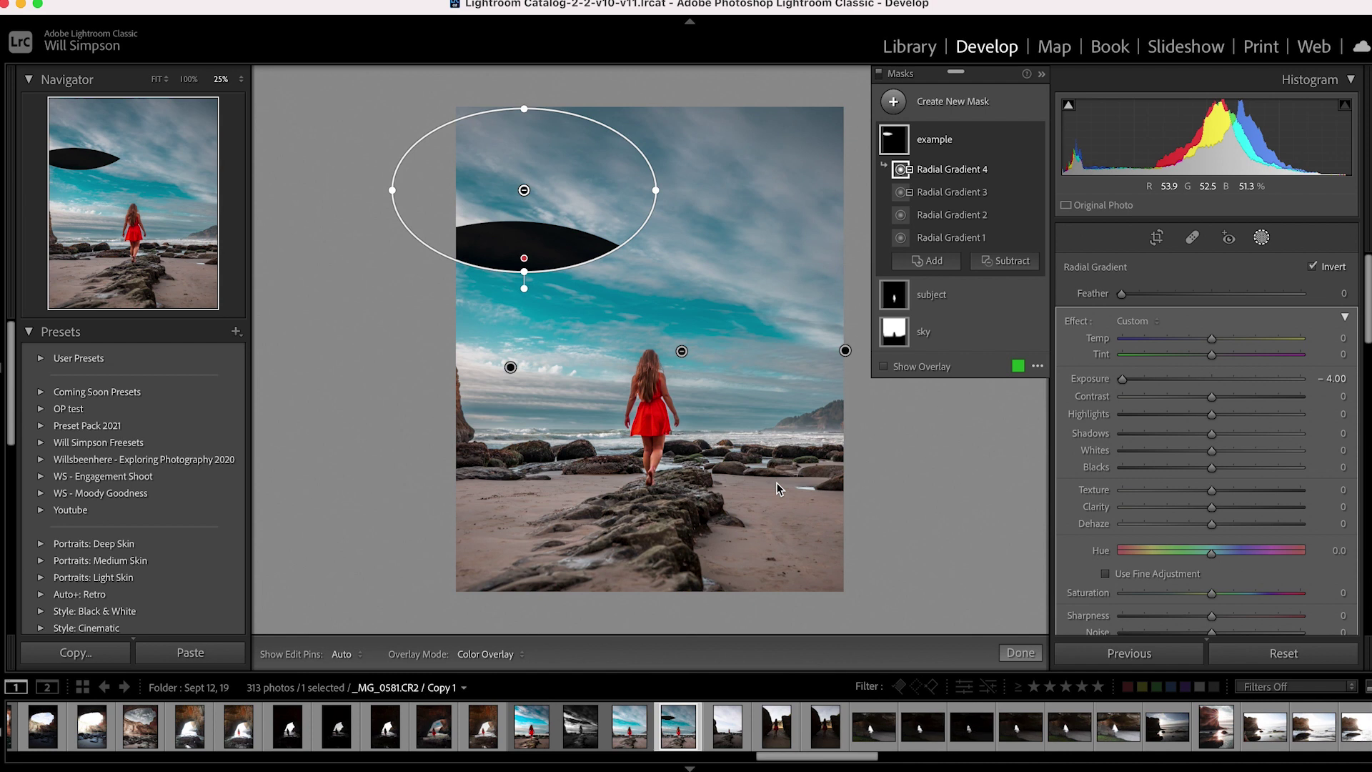
left_click_drag(524, 190, 522, 195)
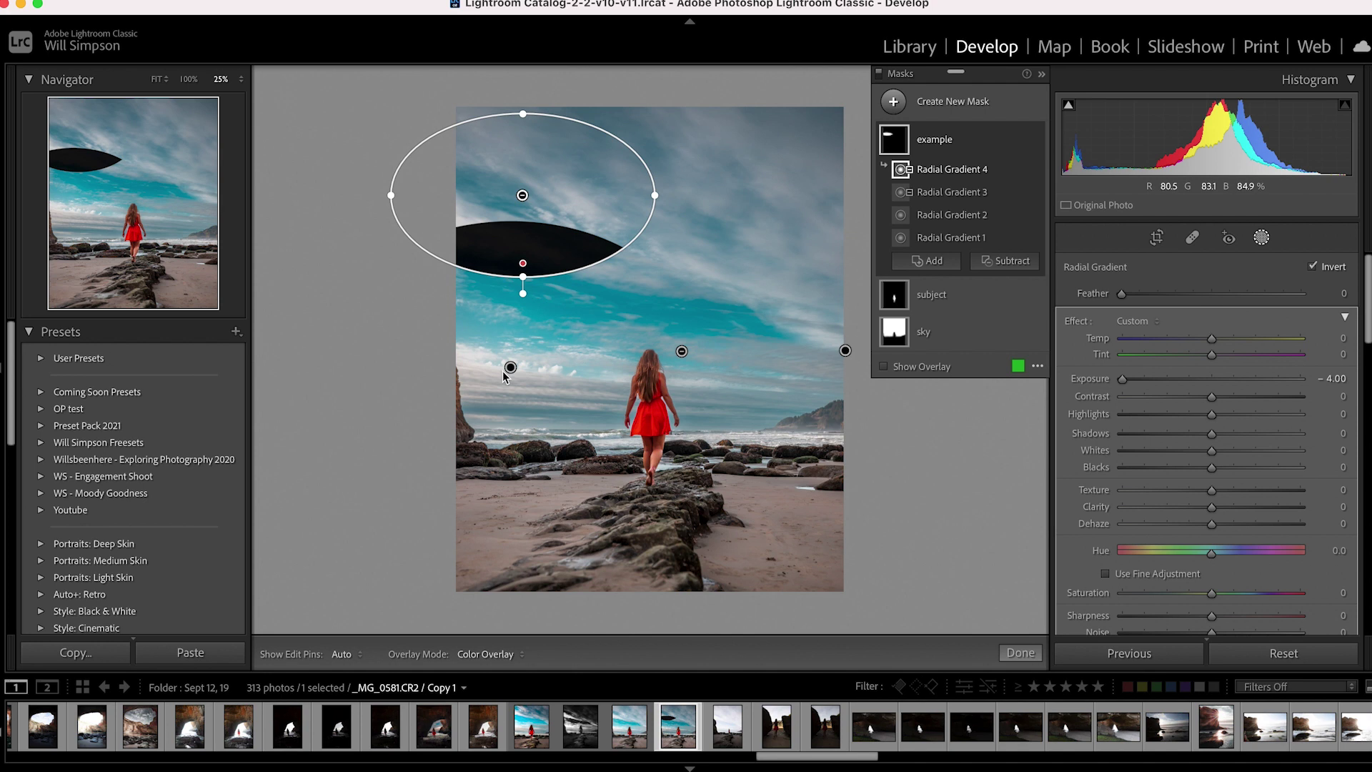
mouse_move(511, 372)
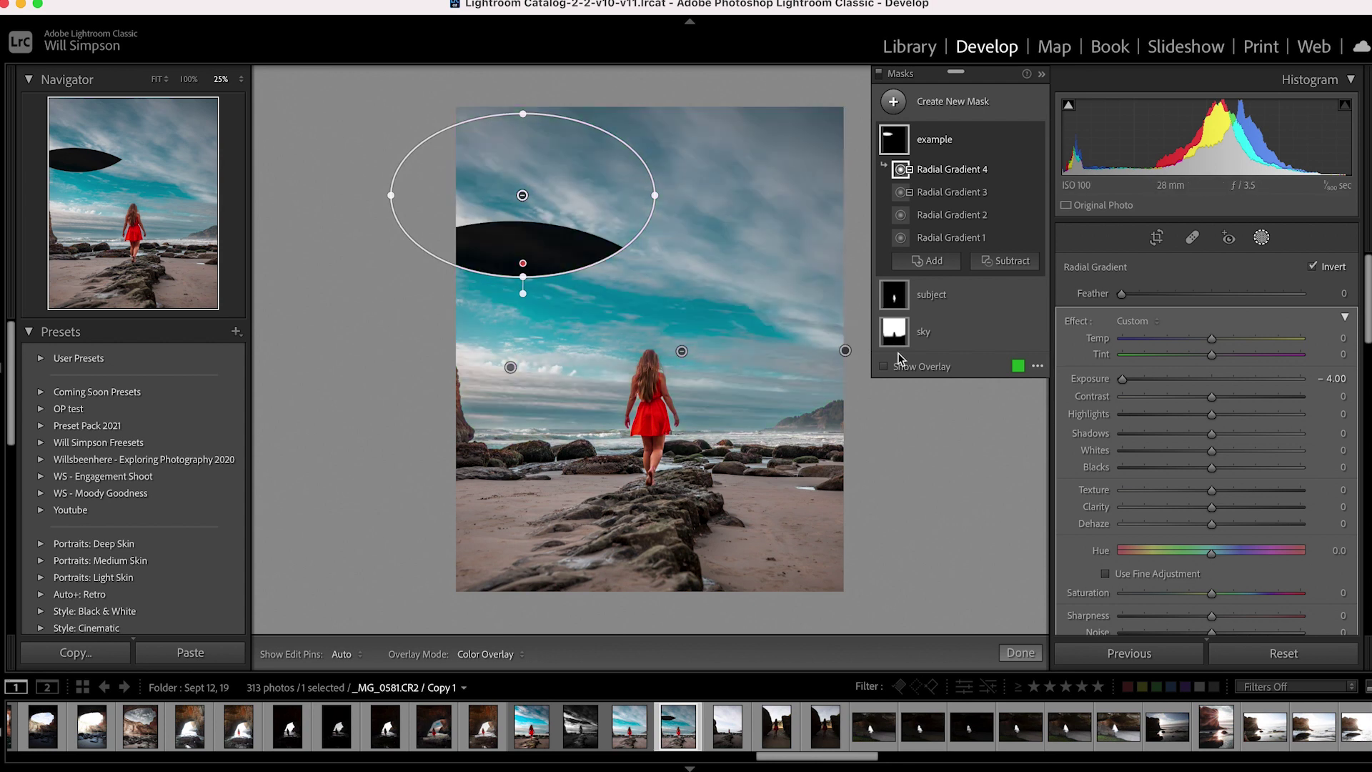
left_click_drag(522, 195, 680, 262)
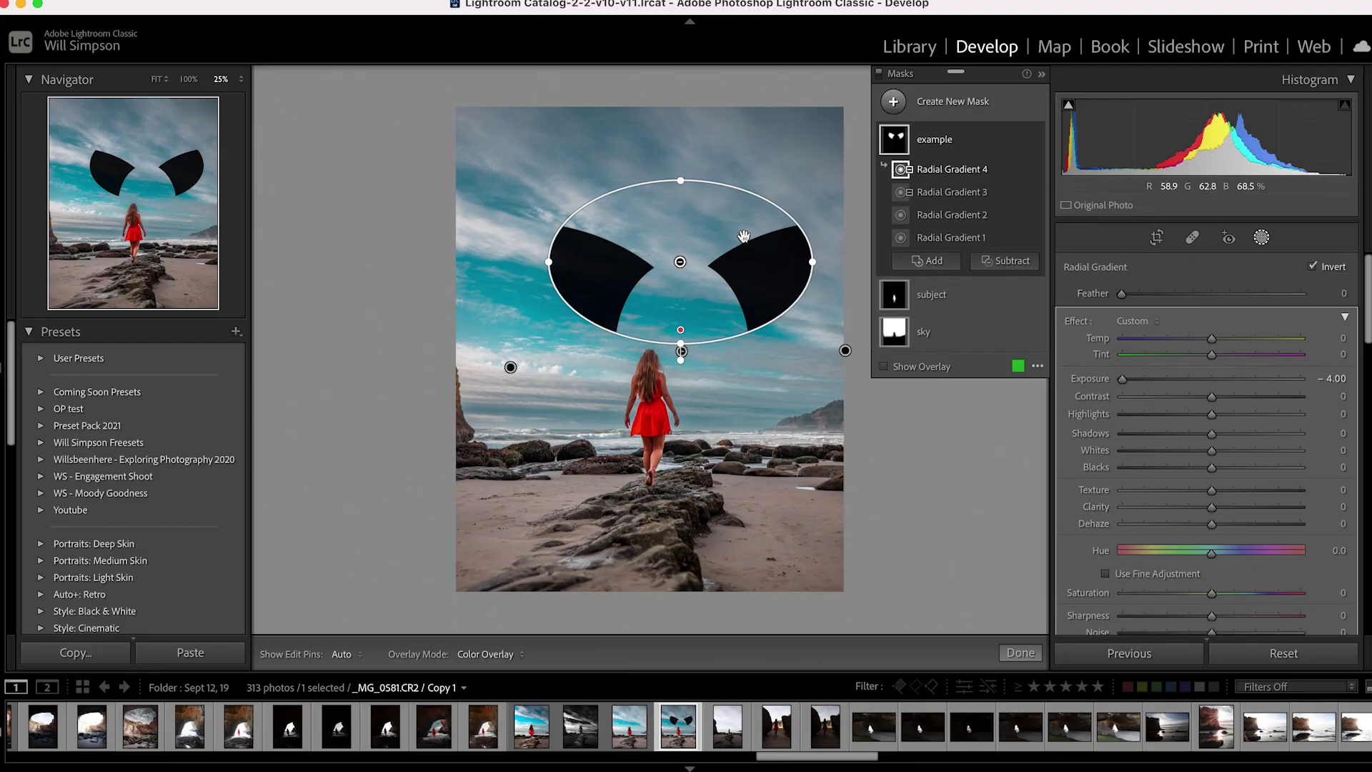
Uncheck Invert on Radial Gradient 4 and move its ellipse higher into the sky
mouse_move(1006, 180)
left_click(1018, 172)
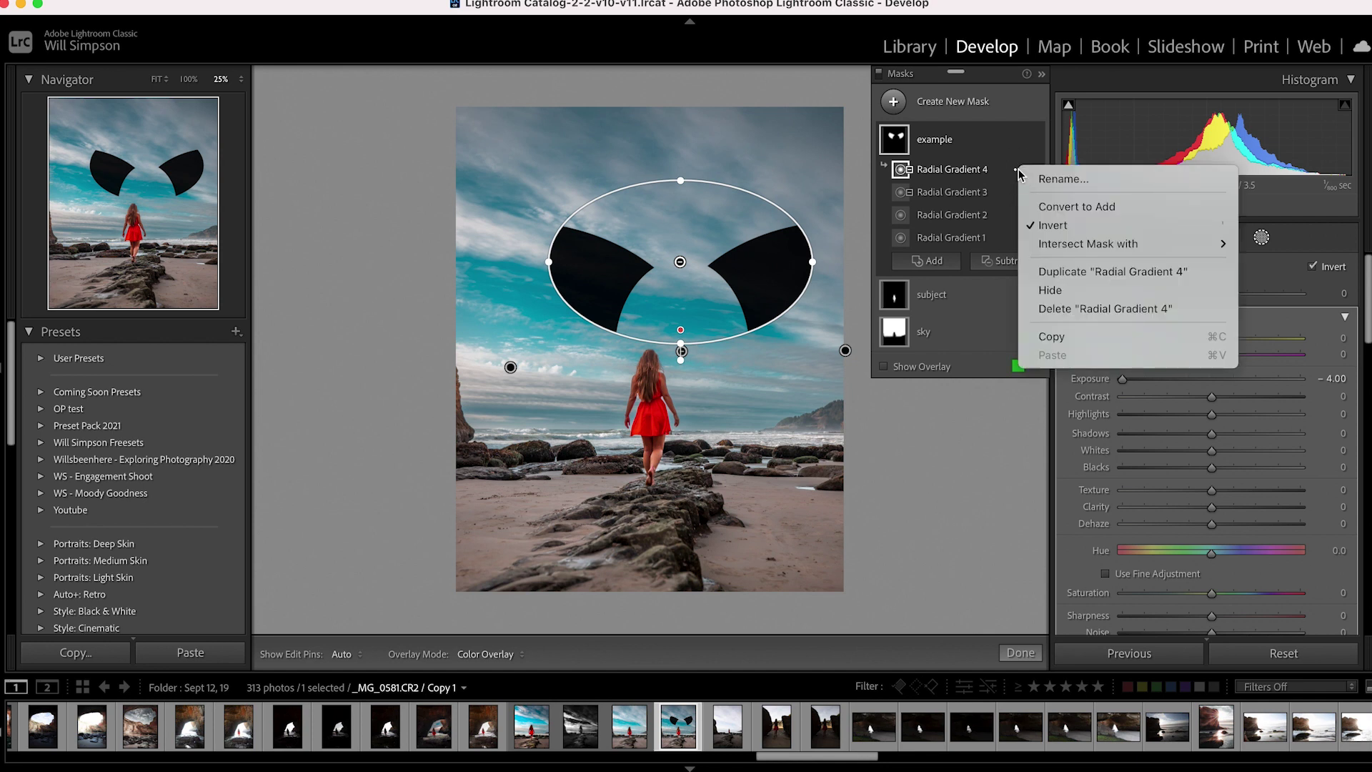
left_click(1055, 226)
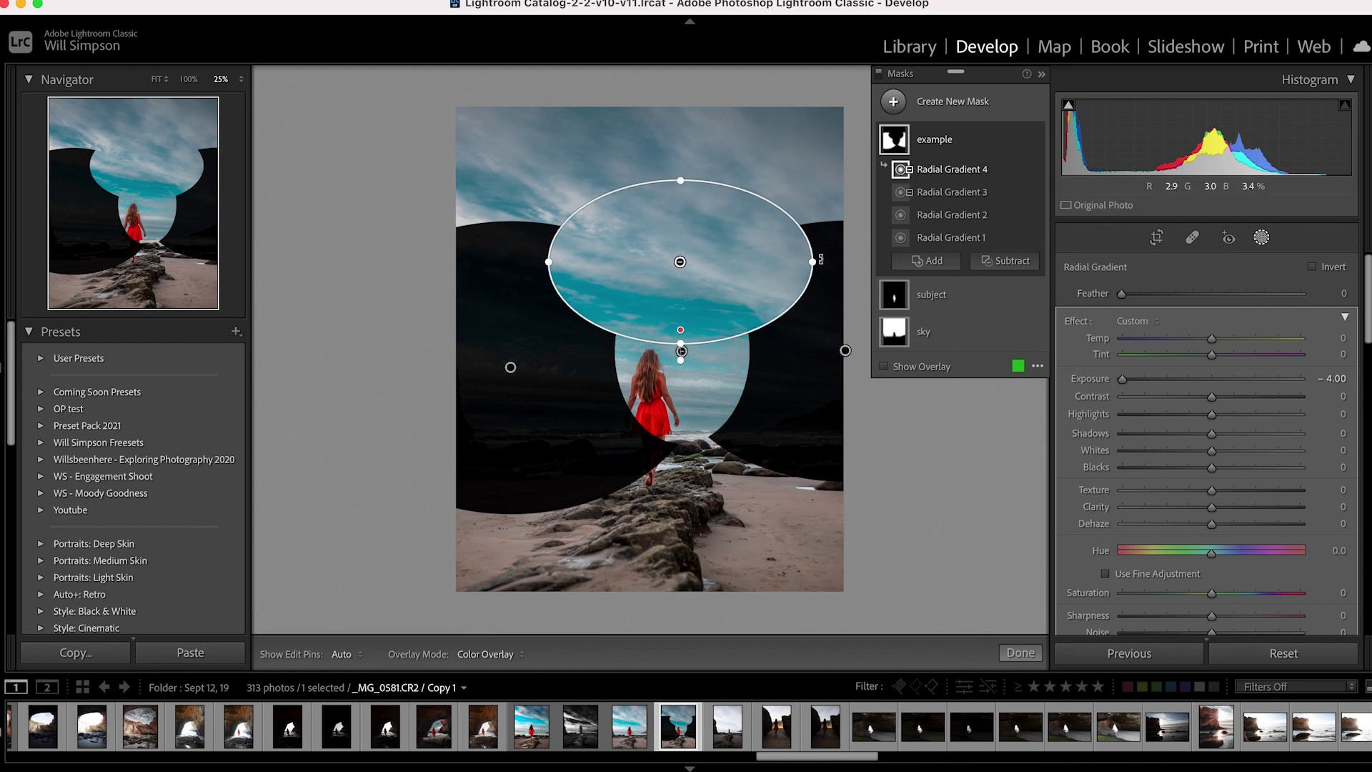
mouse_move(678, 263)
left_mouse_down()
mouse_move(541, 279)
mouse_move(500, 367)
mouse_move(841, 355)
mouse_move(543, 307)
mouse_move(536, 350)
mouse_move(751, 352)
mouse_move(798, 333)
mouse_move(803, 297)
mouse_move(684, 245)
left_mouse_up()
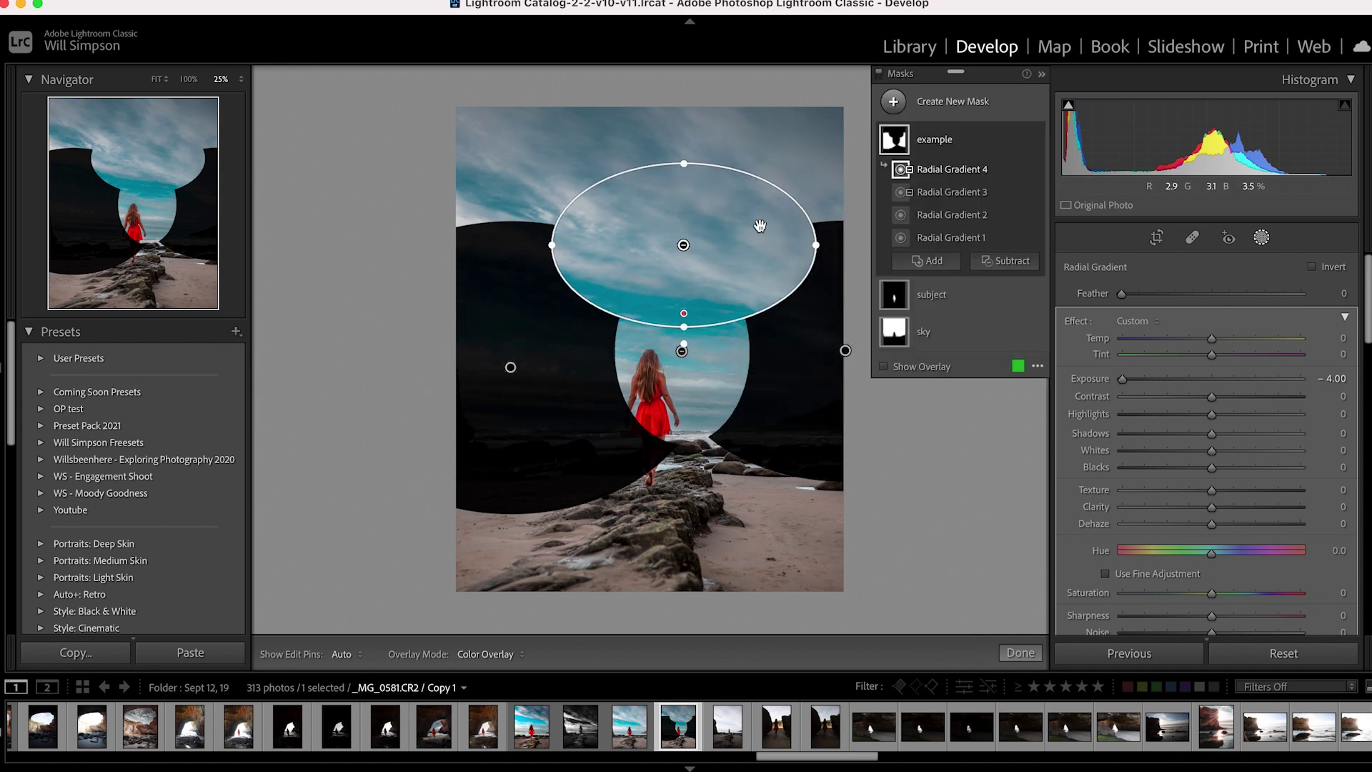
Delete the 'example' mask so only the subject and sky masks remain
mouse_move(901, 148)
left_click(1019, 139)
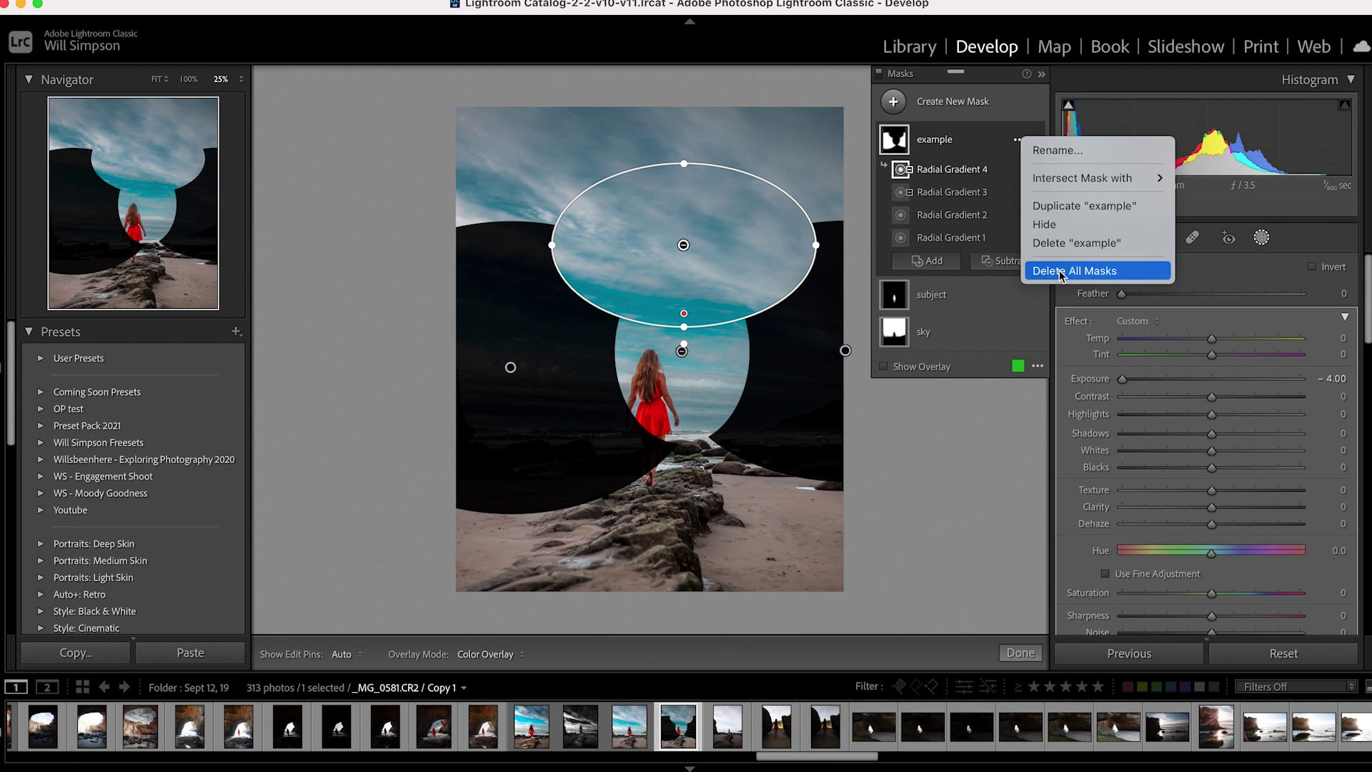
left_click(1064, 243)
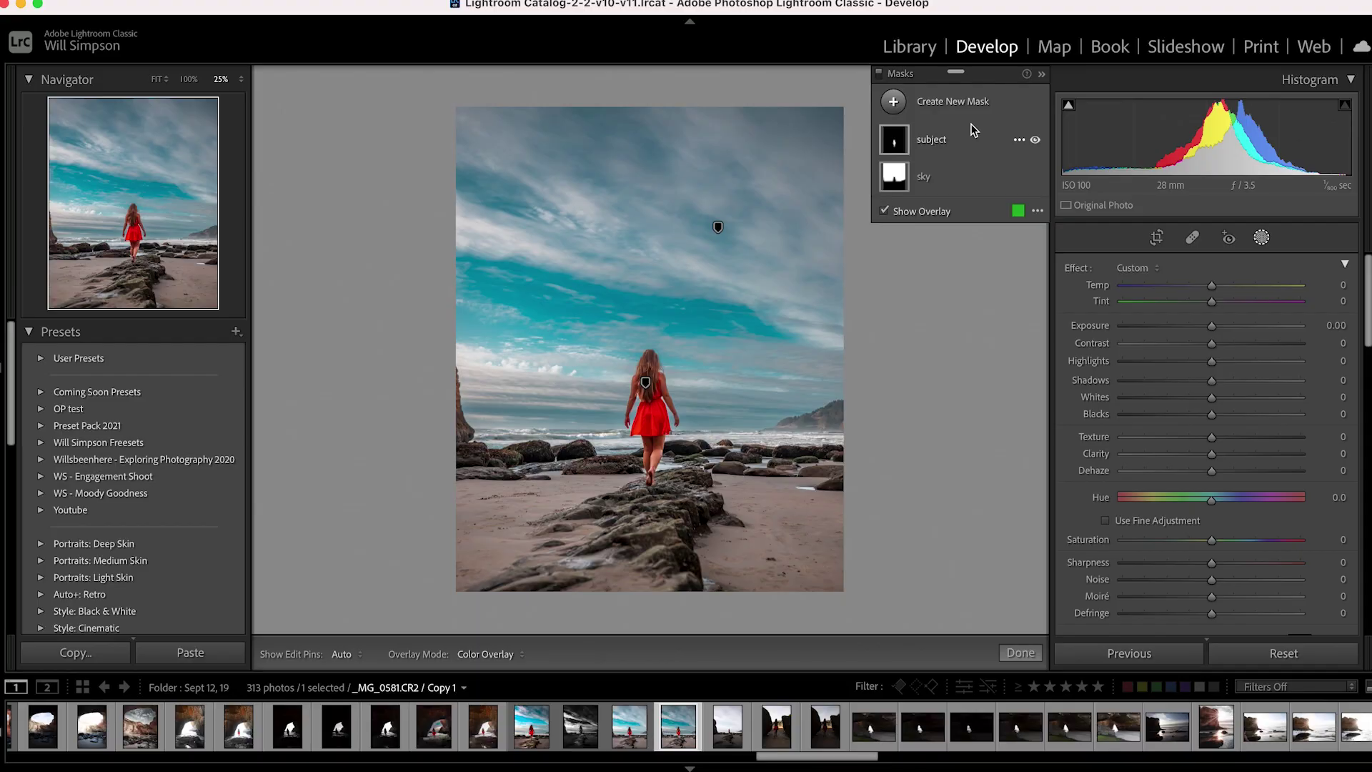
left_click(893, 101)
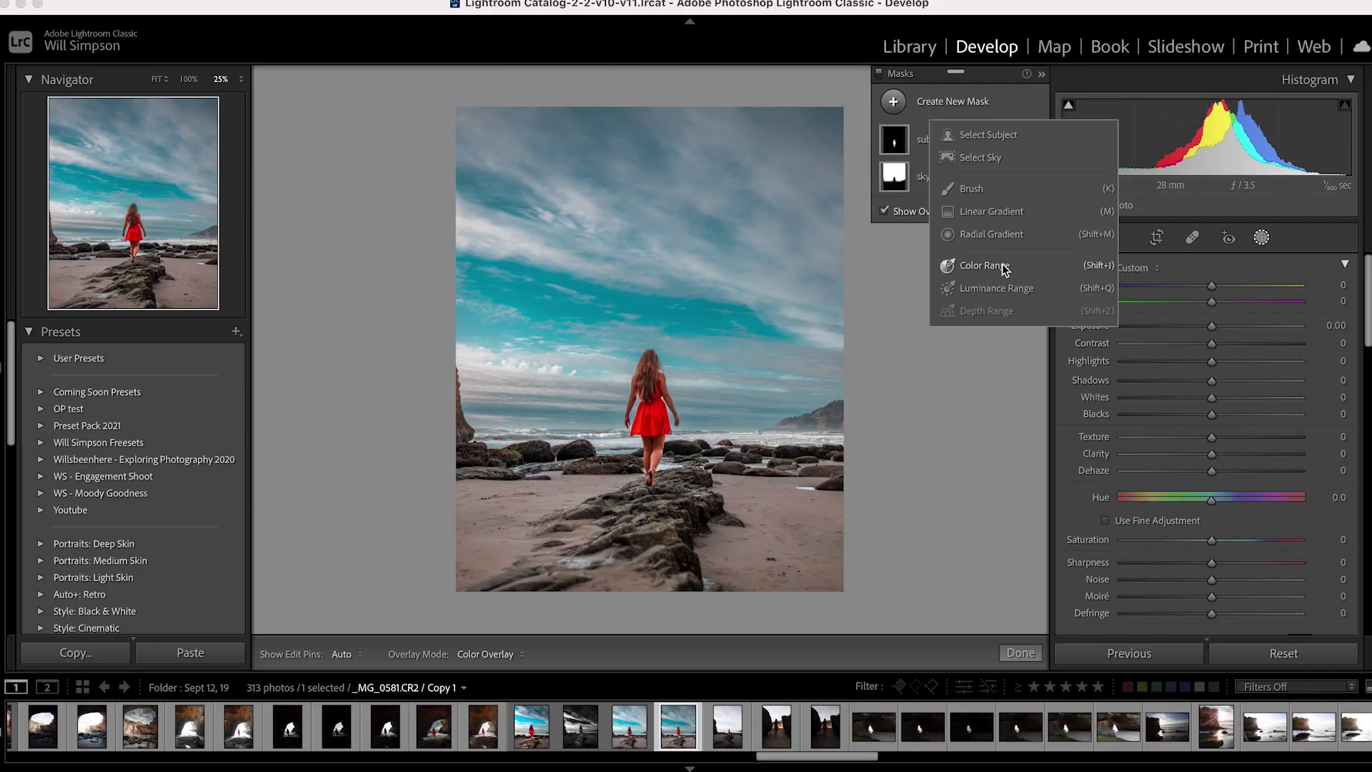
Draw a radial gradient over the horizon and woman with Feather 100, Exposure 1.30, Temp 18
left_click(992, 235)
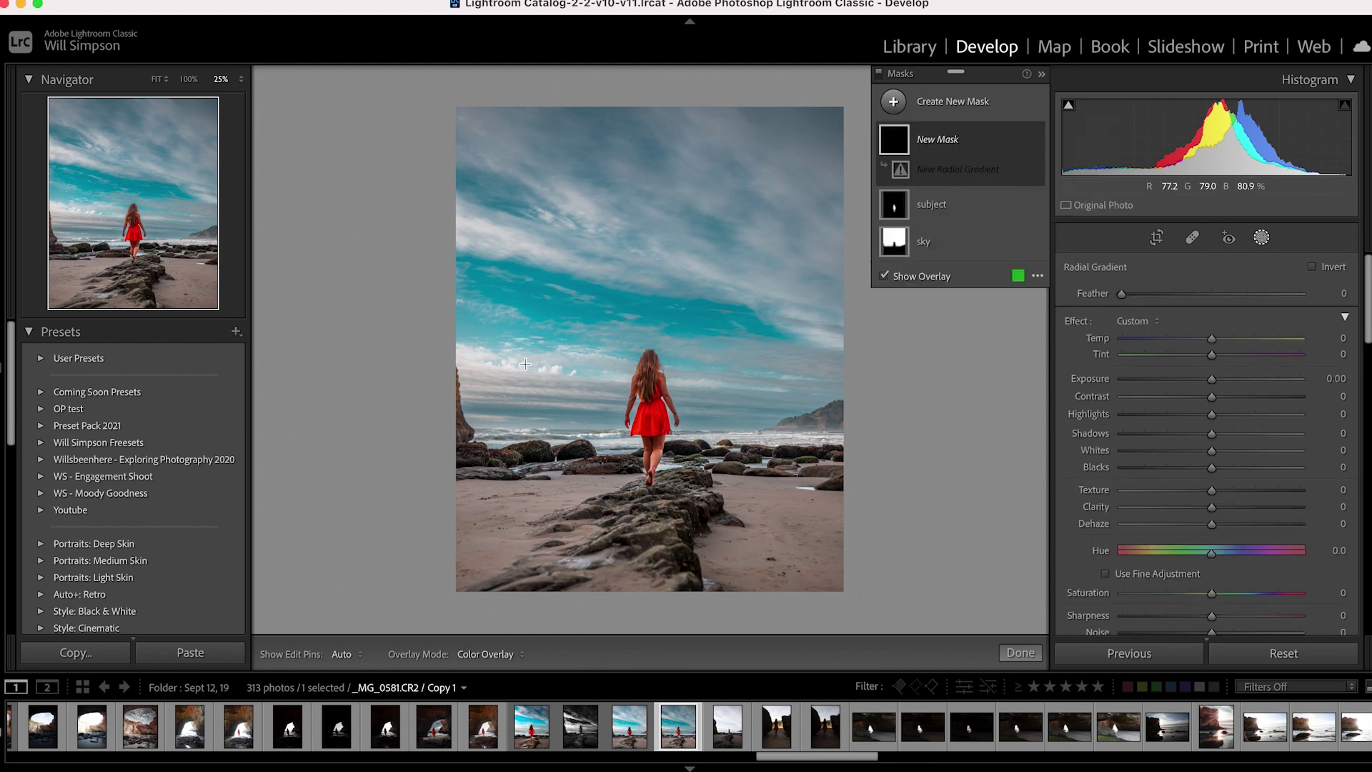
left_click_drag(491, 369, 825, 525)
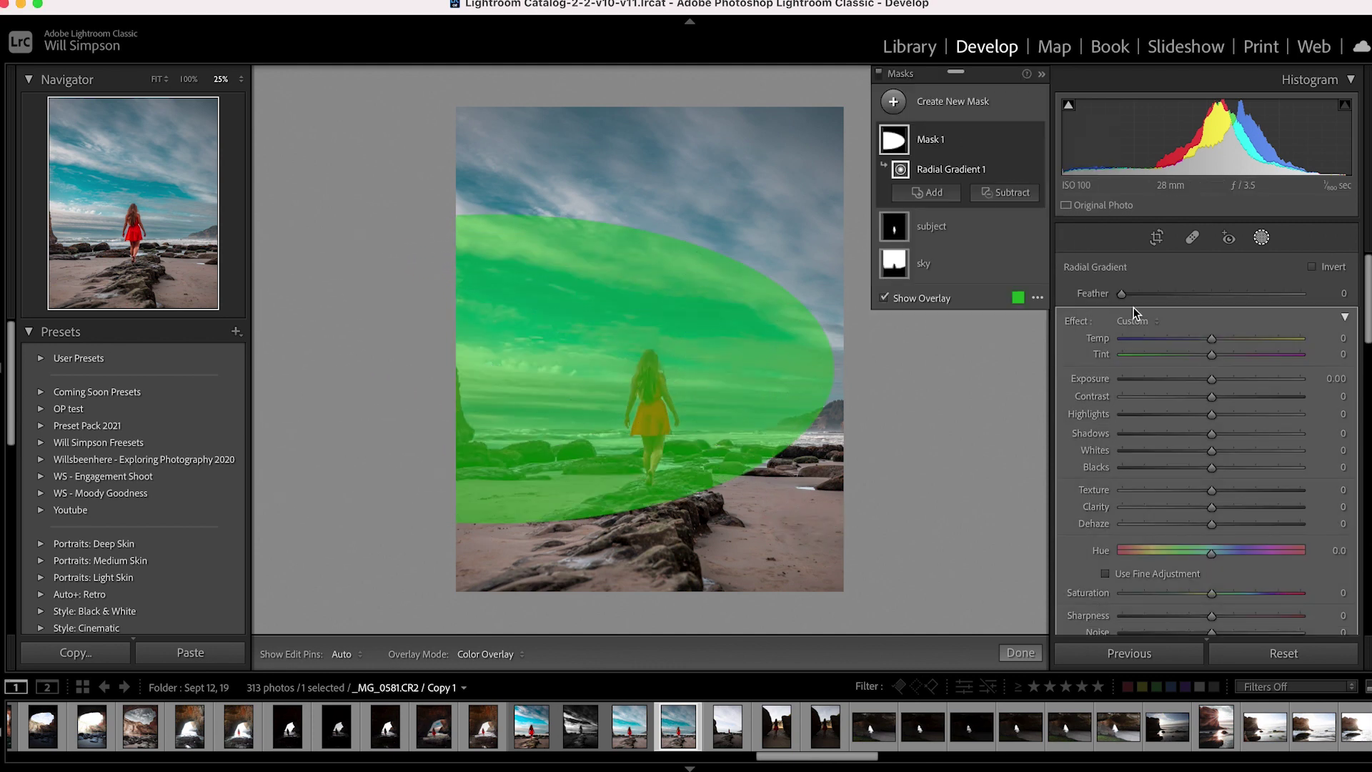
left_click(1288, 294)
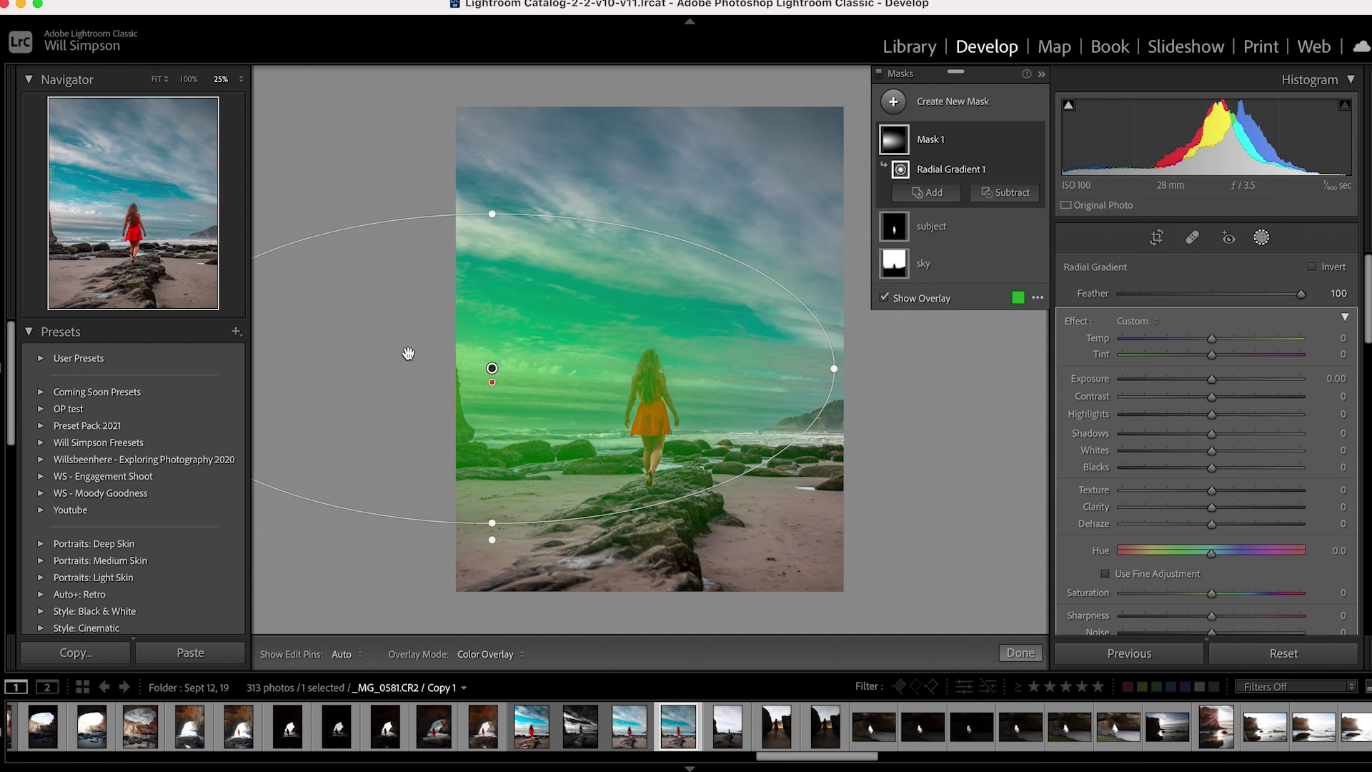
left_click_drag(1211, 378, 1242, 378)
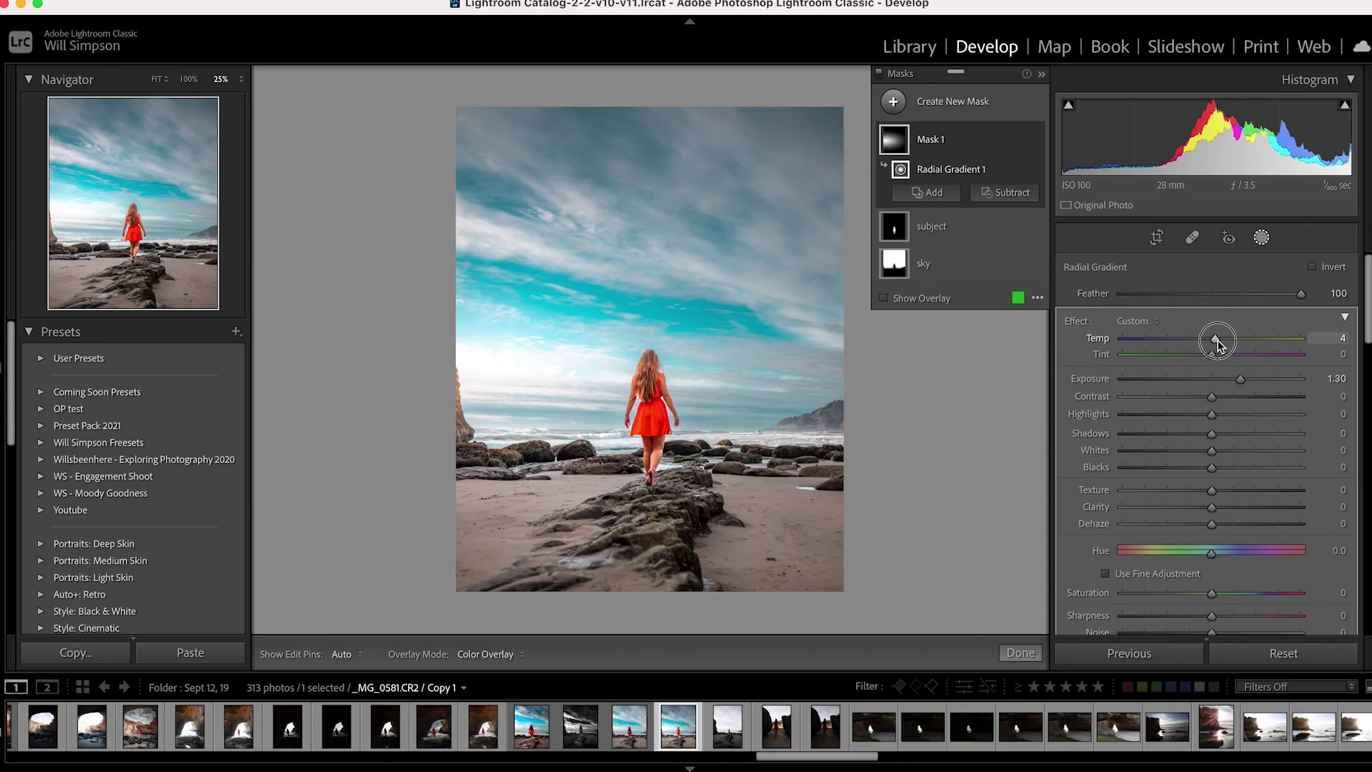
left_click_drag(1215, 340, 1228, 343)
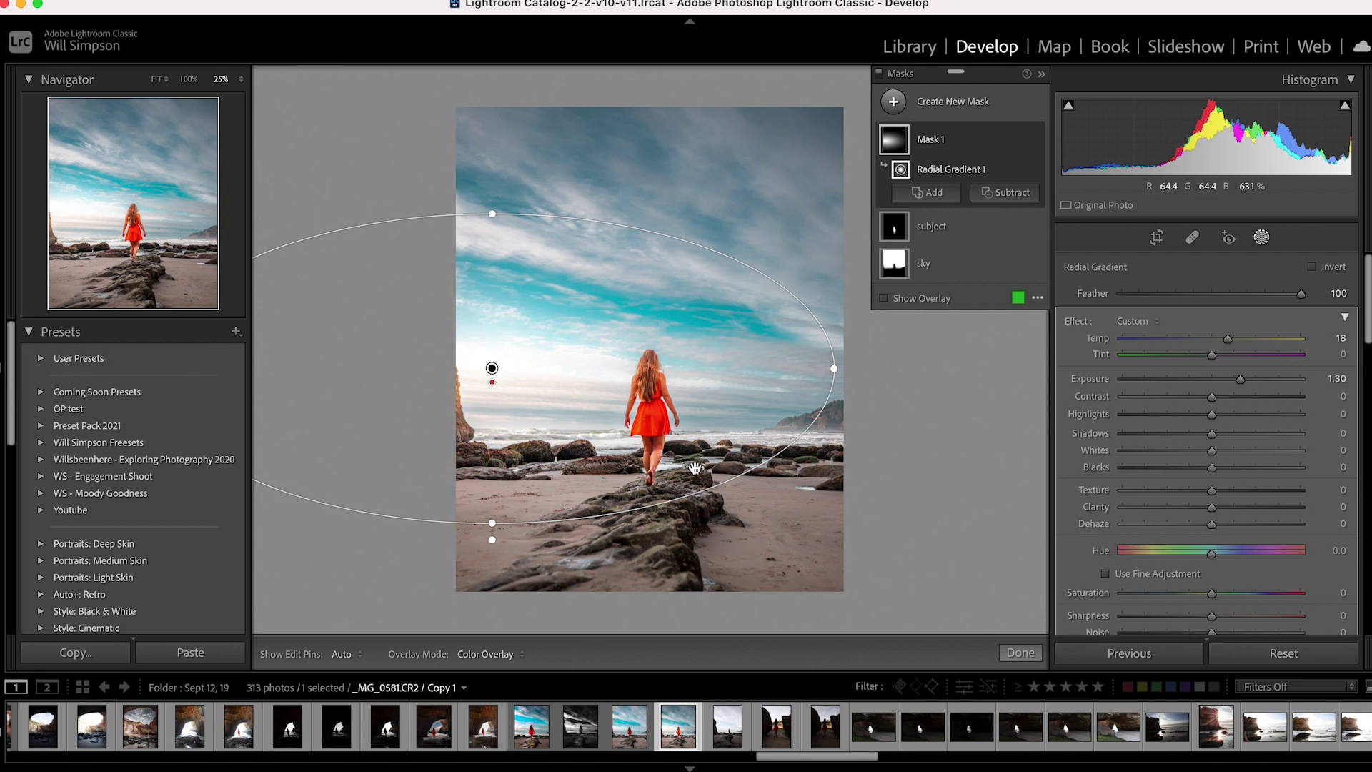
key("alt")
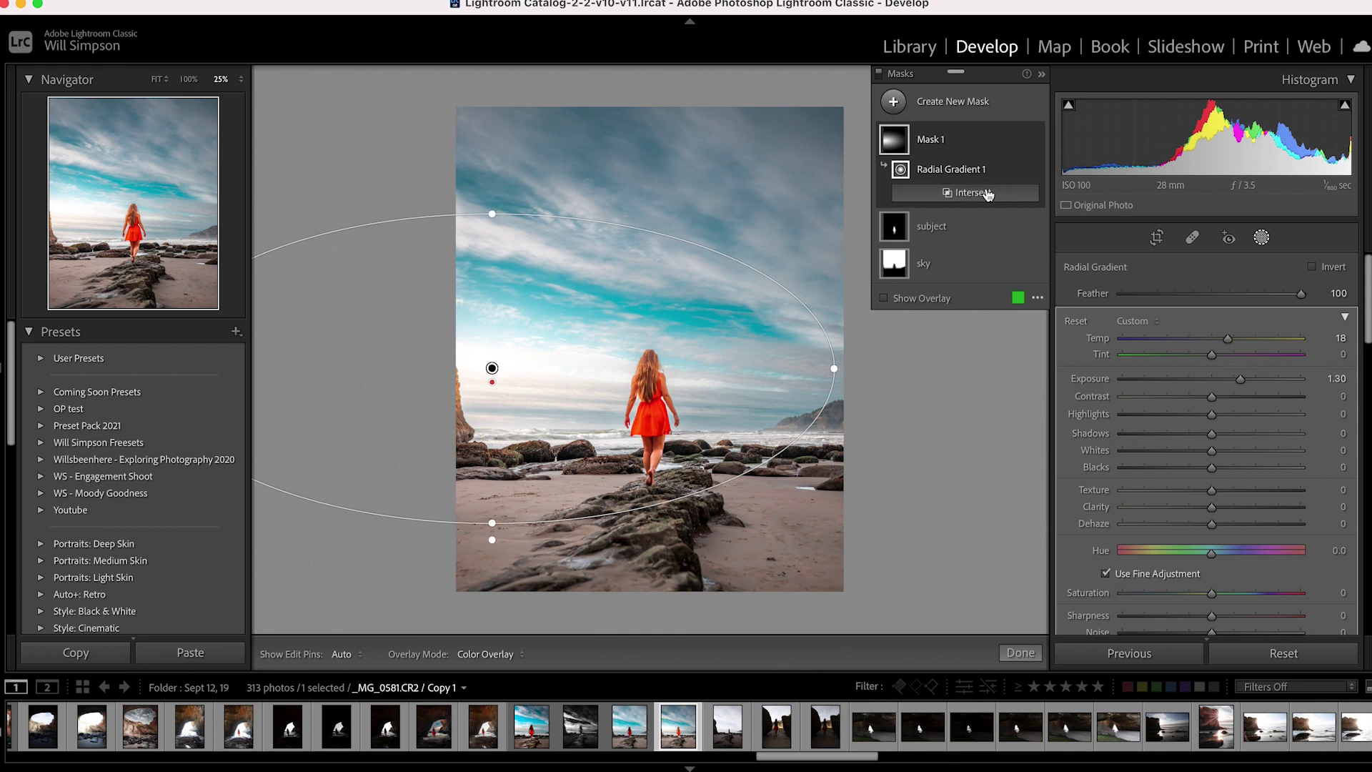
Intersect Mask 1's radial gradient with Select Sky and show the overlay to check it
left_click(982, 192)
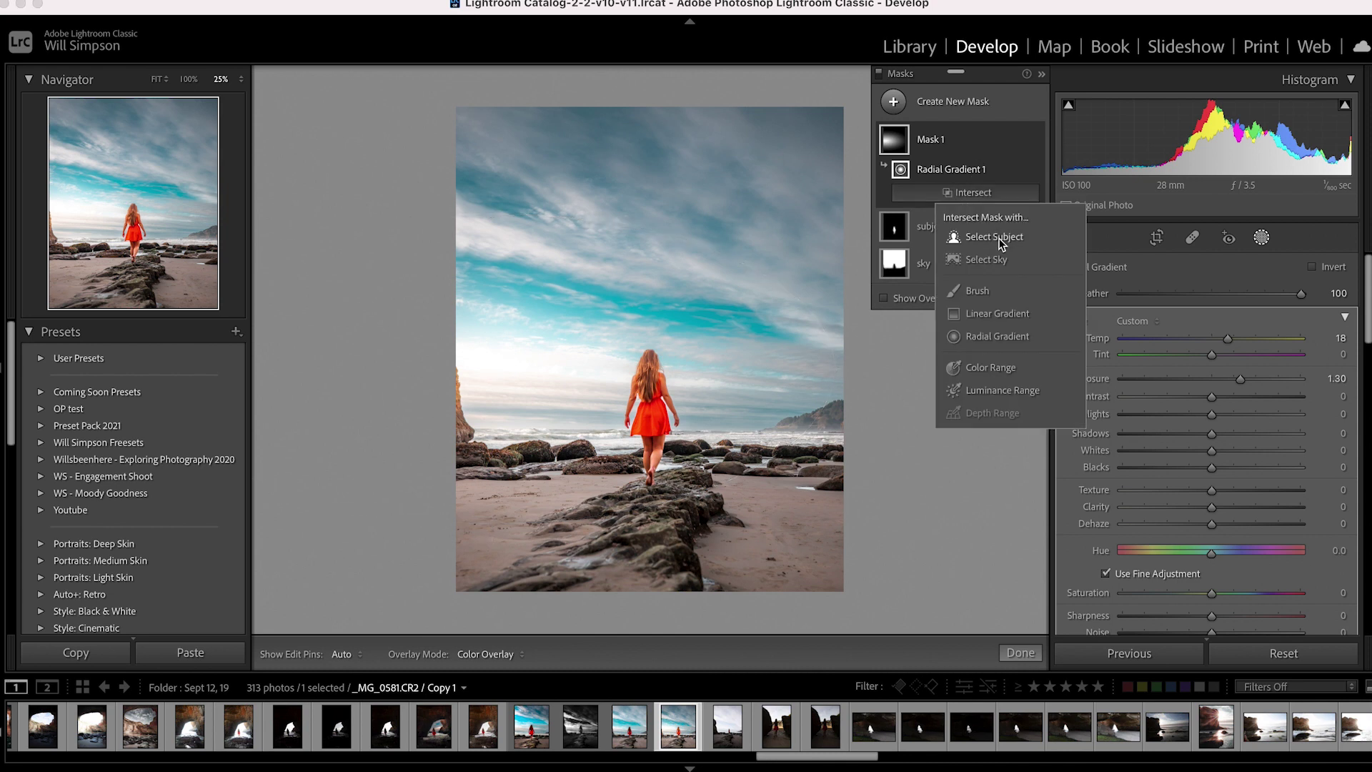
left_click(993, 260)
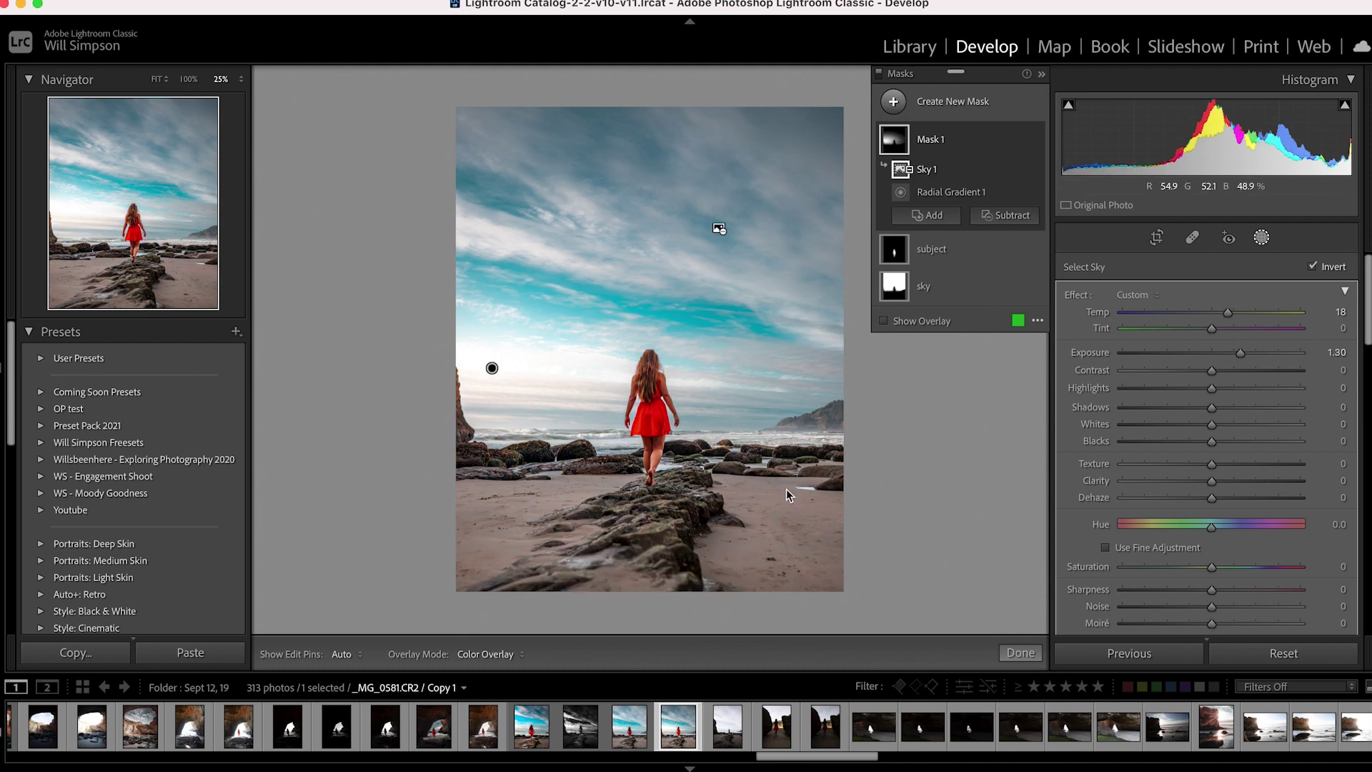
key("o")
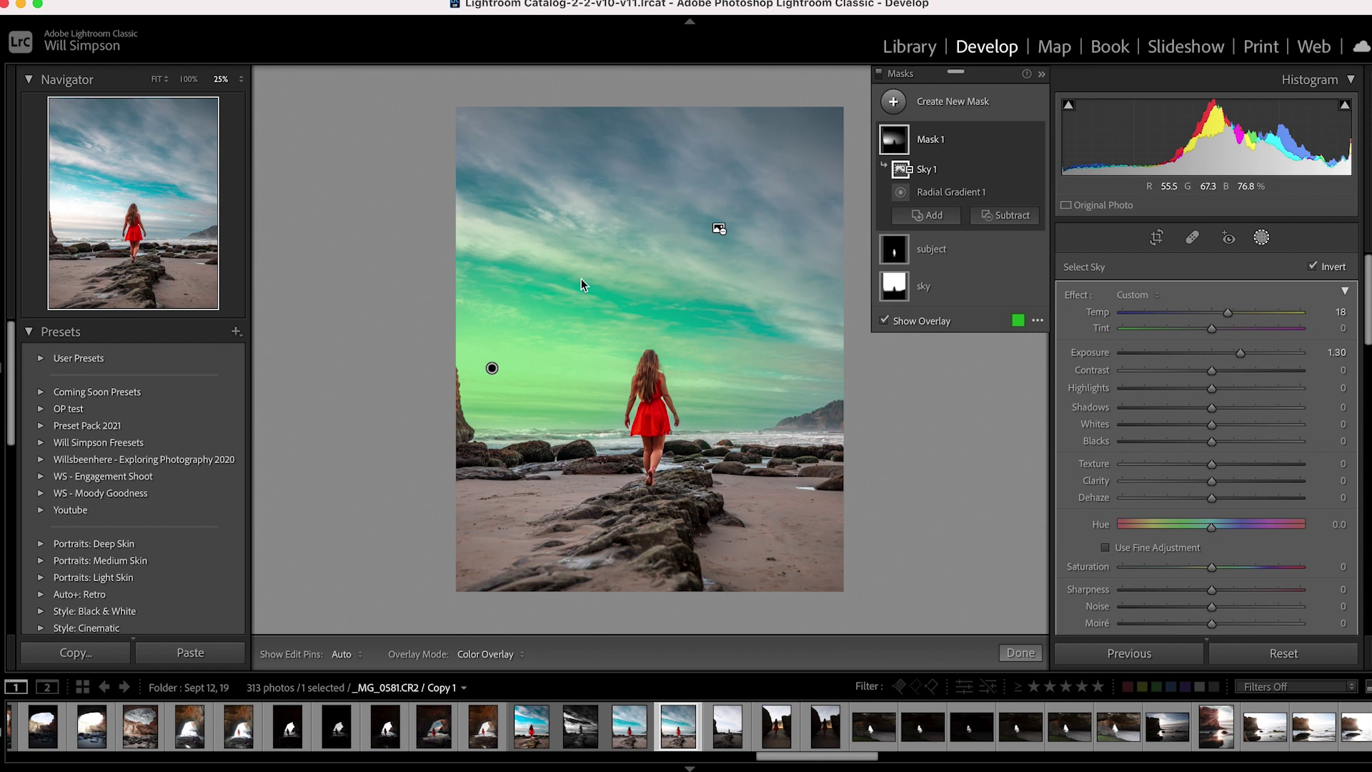
mouse_move(899, 165)
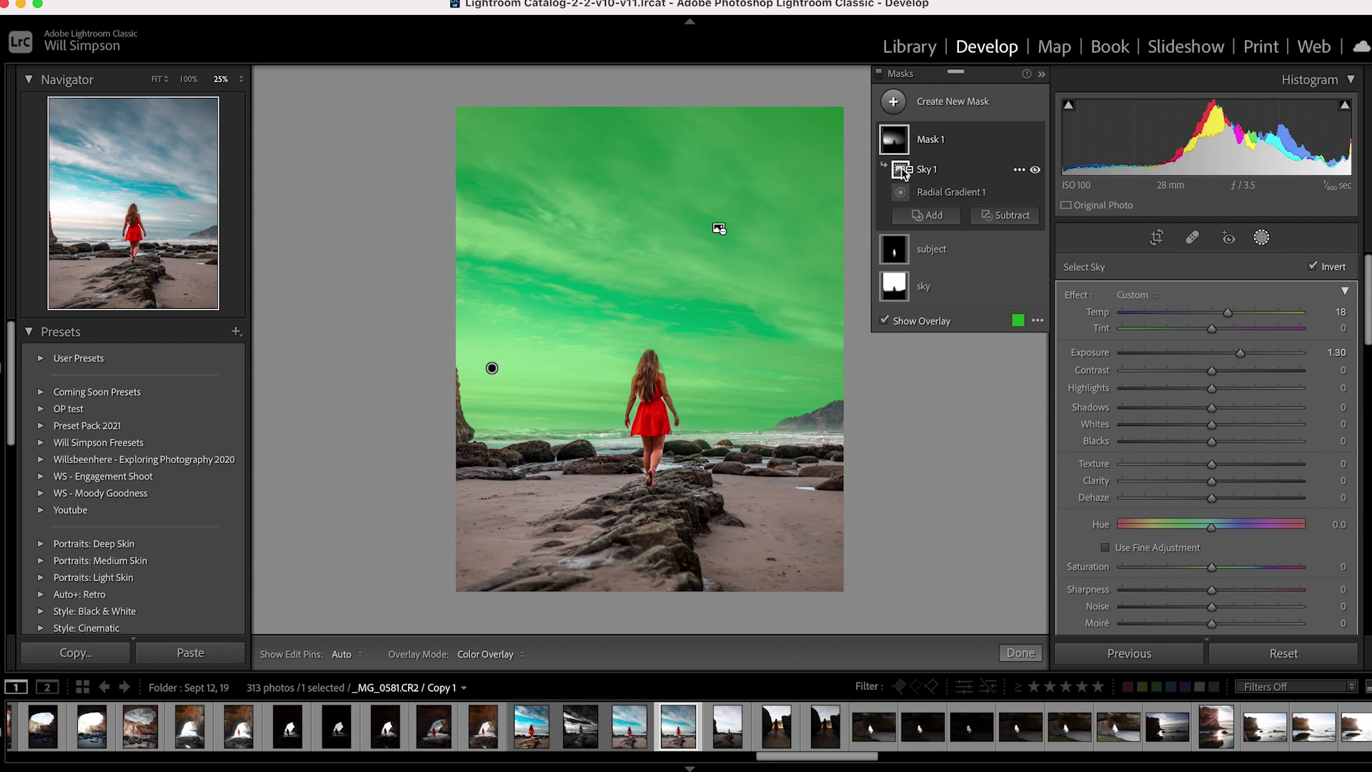
mouse_move(900, 195)
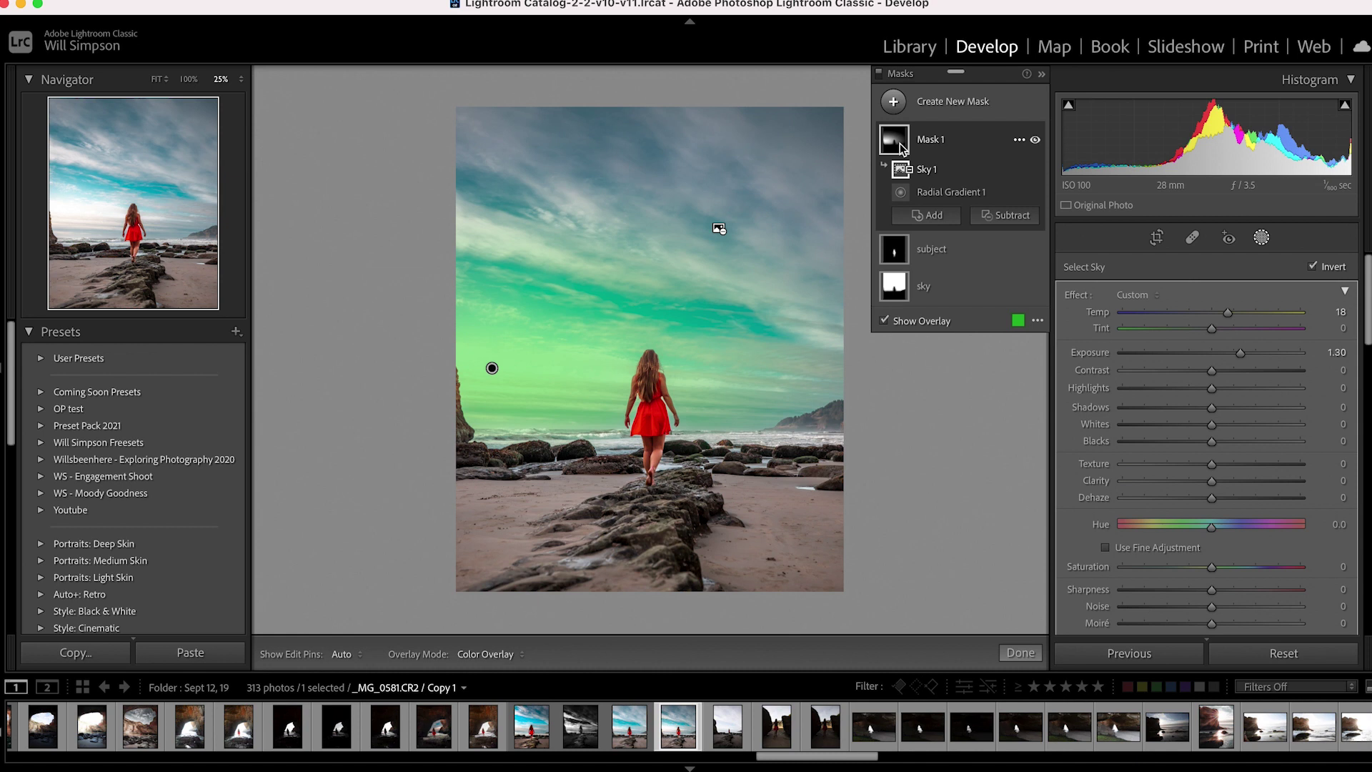
Add Mask 2 as a linear gradient from the horizon down over the beach and rocks
left_click(968, 113)
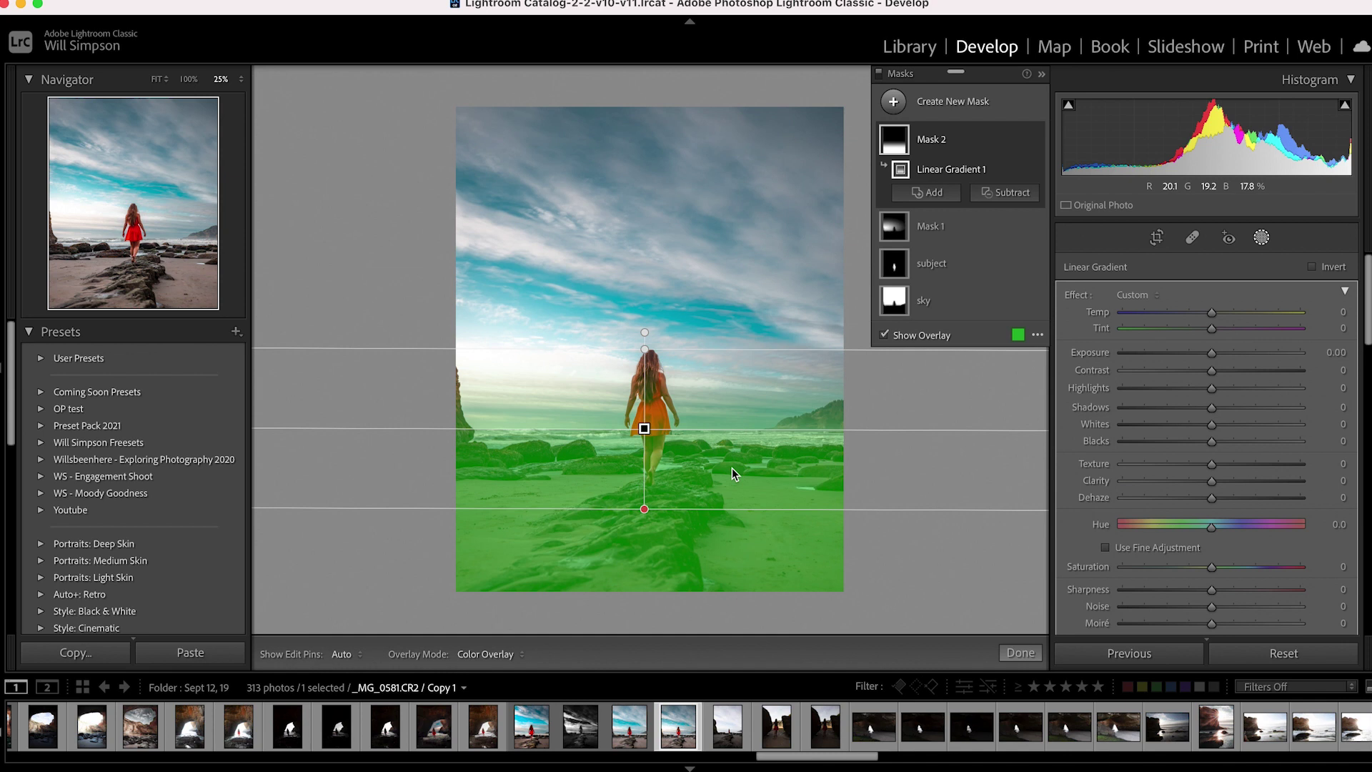
key("alt")
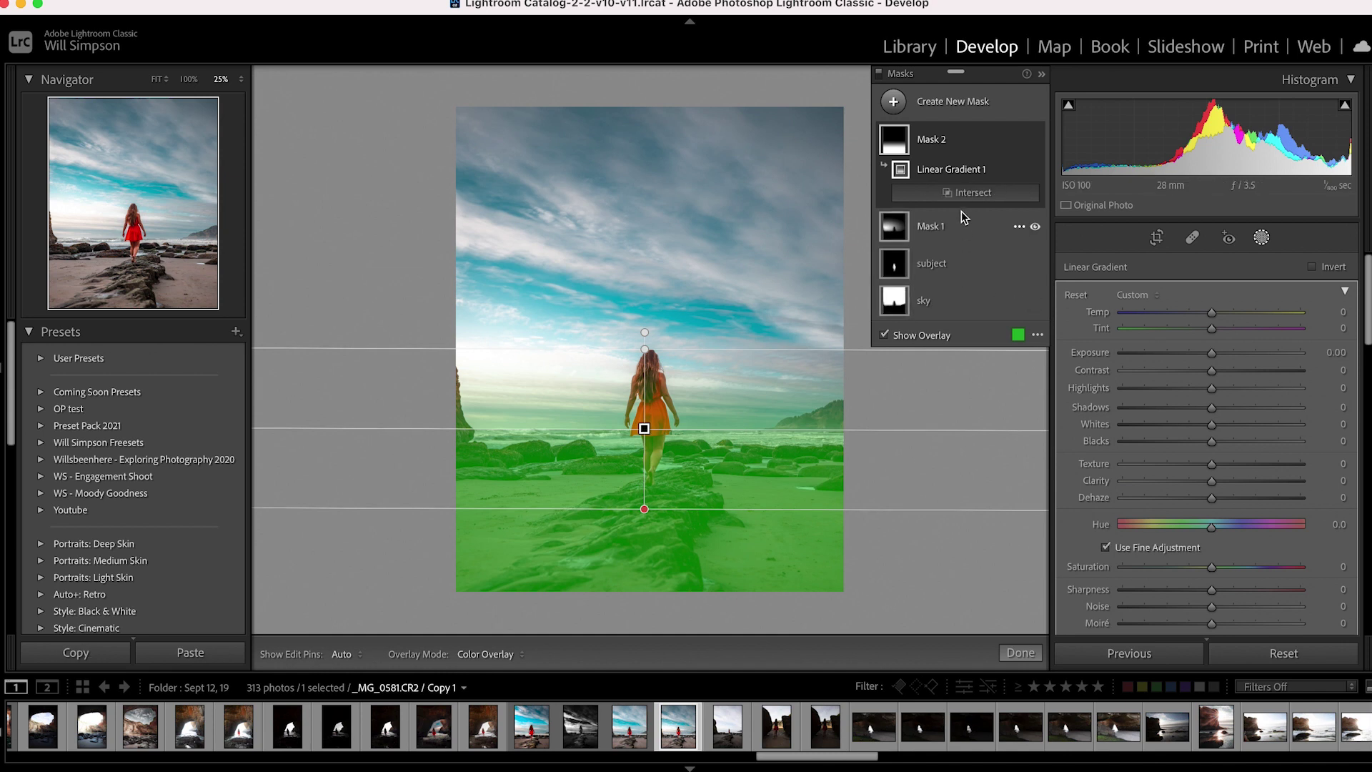
Intersect Mask 2's gradient with a luminance range narrowed to about 17/37–55/73
left_click(971, 192, "alt")
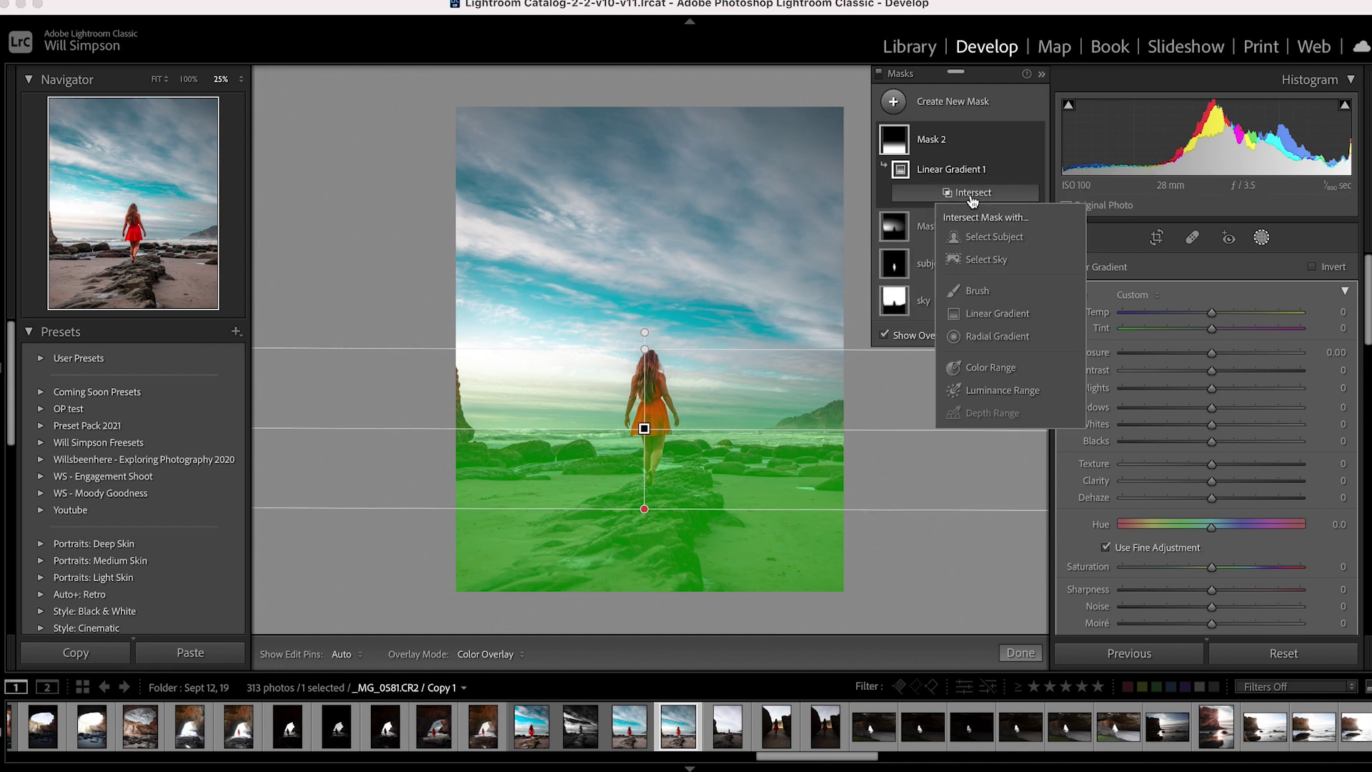
left_click(993, 391)
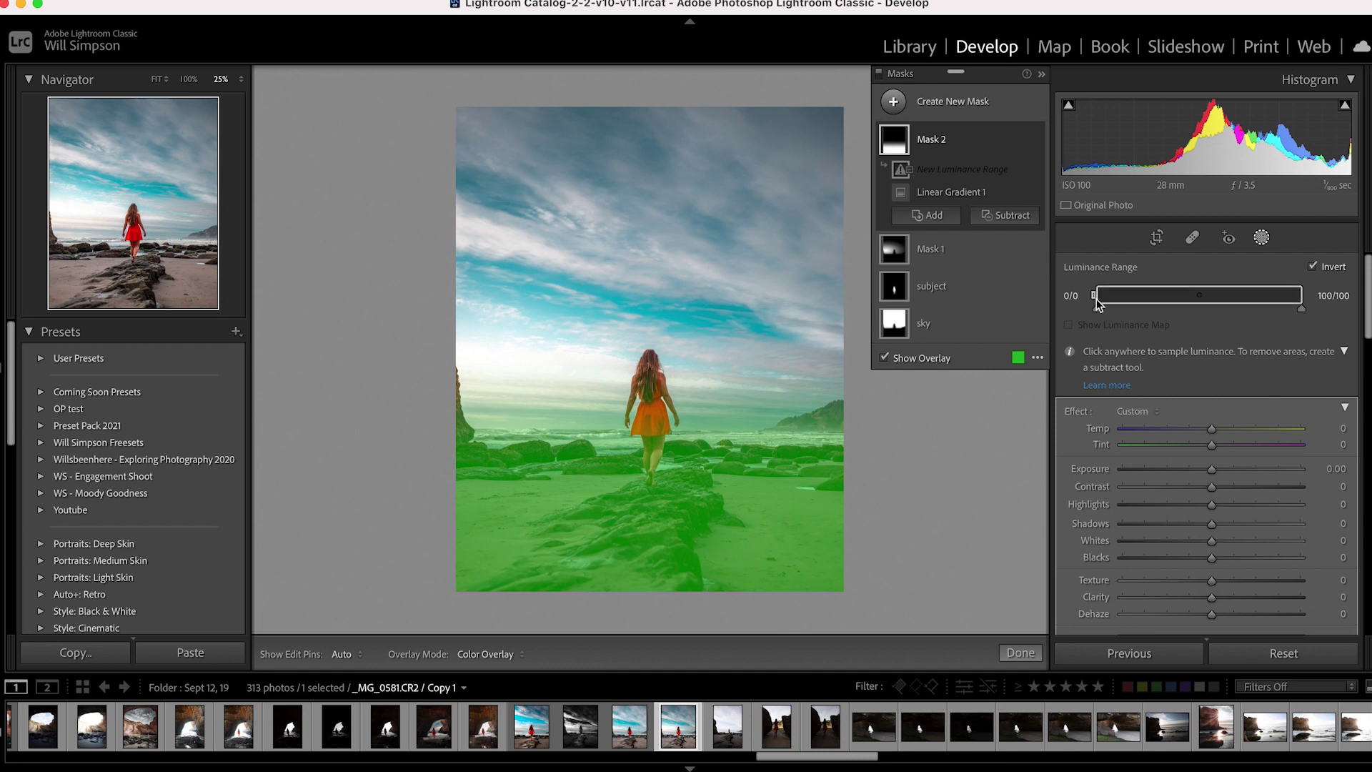
left_click_drag(1097, 297, 1161, 300)
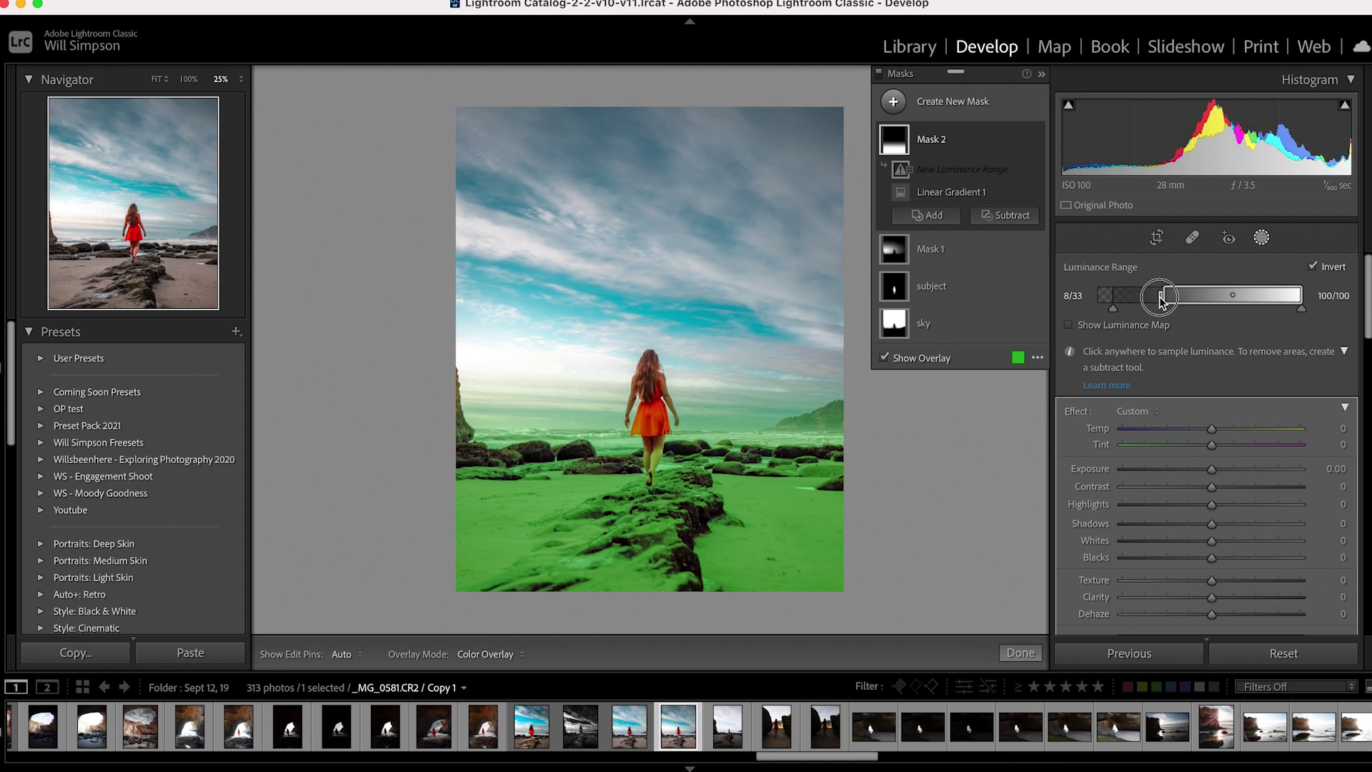
left_click_drag(1161, 300, 1166, 297)
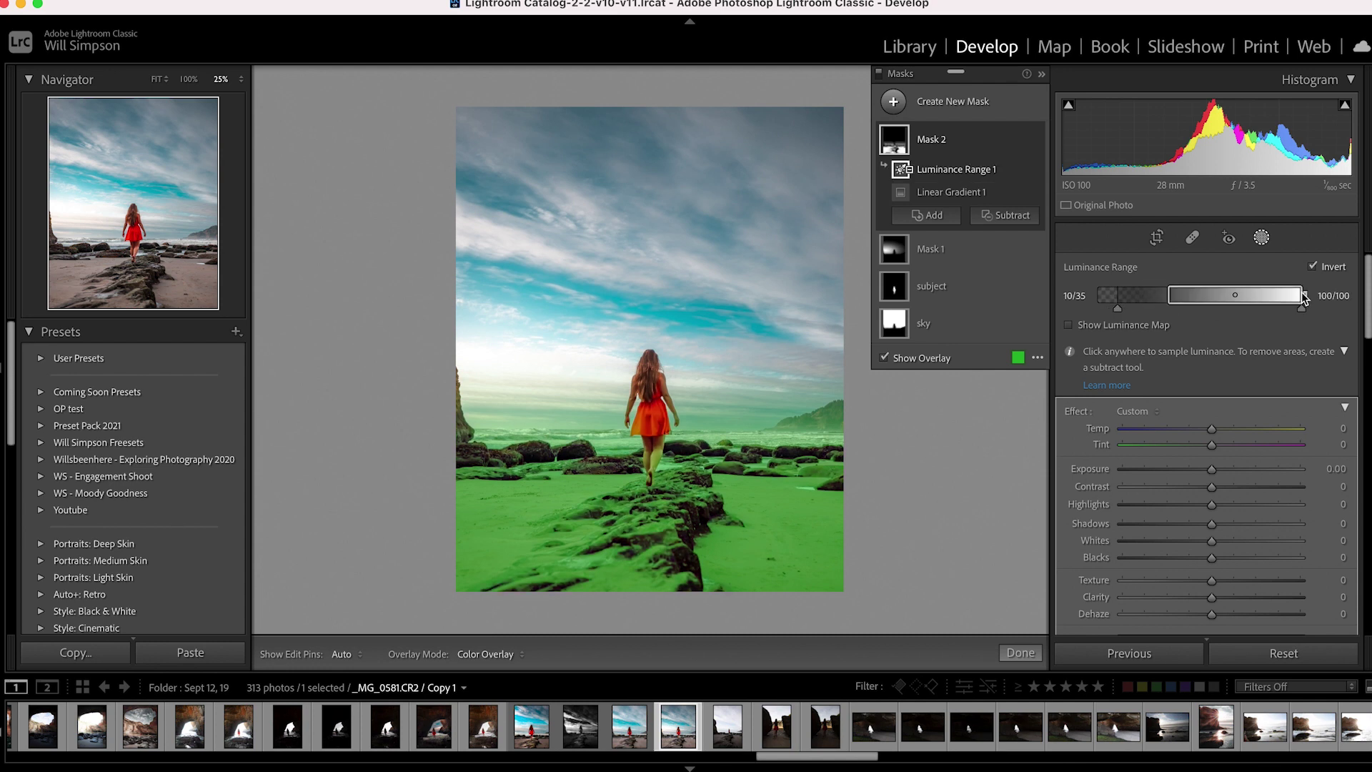
left_click_drag(1303, 297, 1224, 322)
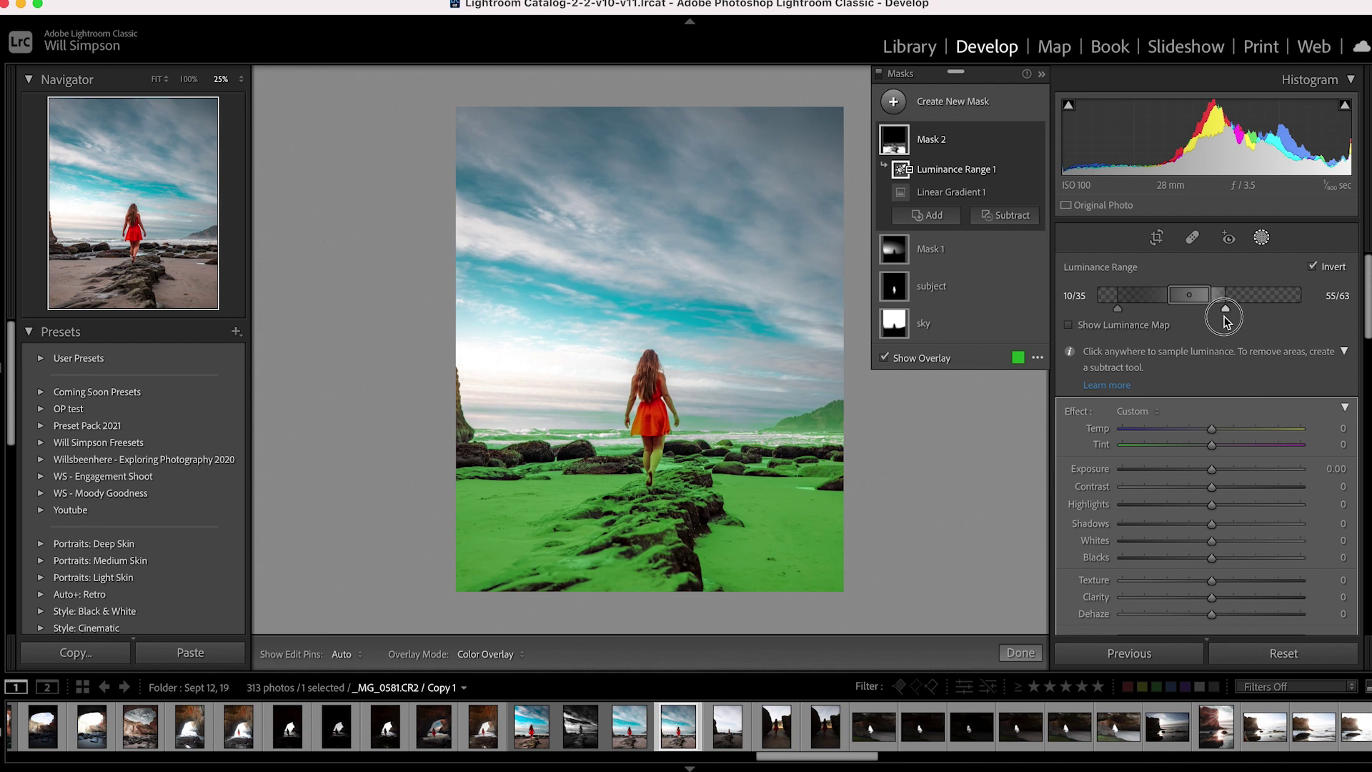
left_click_drag(1225, 321, 1207, 322)
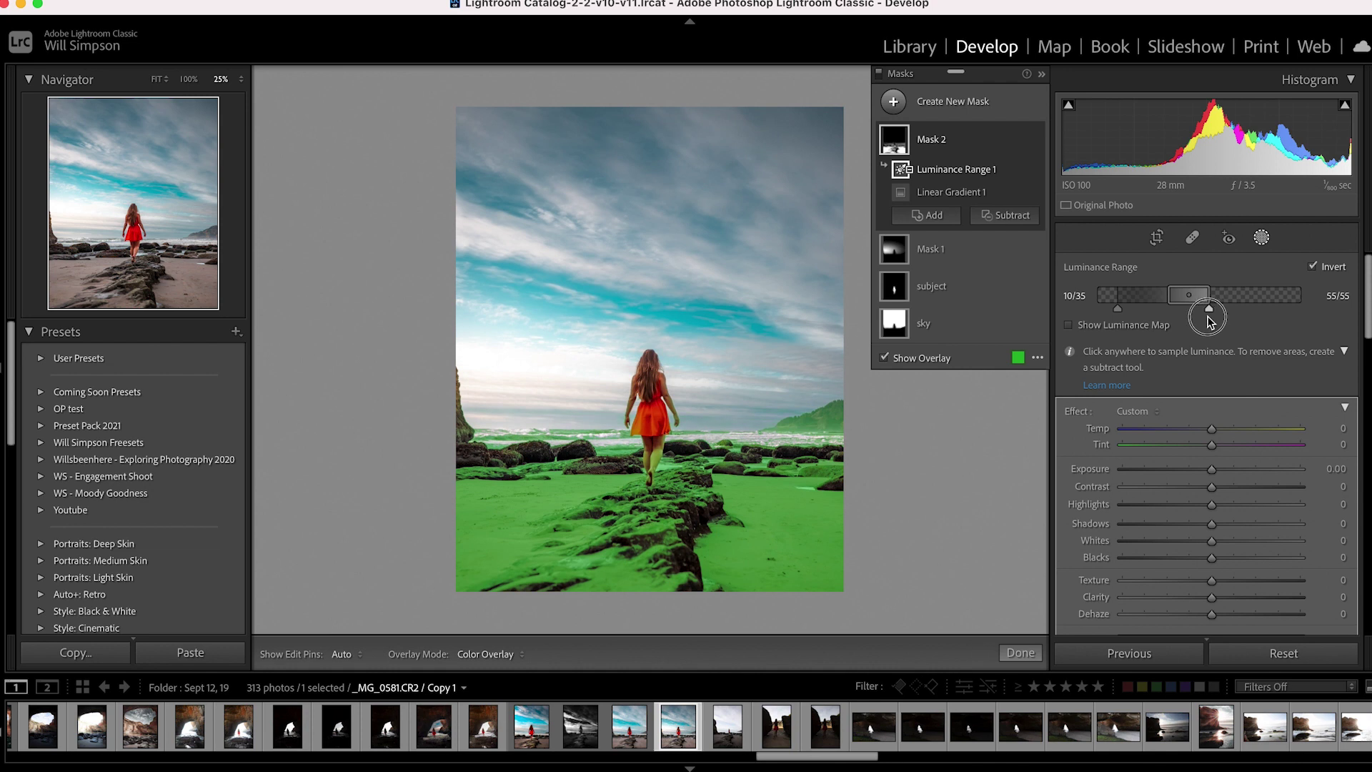
Refine the luminance falloff, undoing one change, and lower Exposure to −0.66
left_click_drag(1207, 321, 1302, 321)
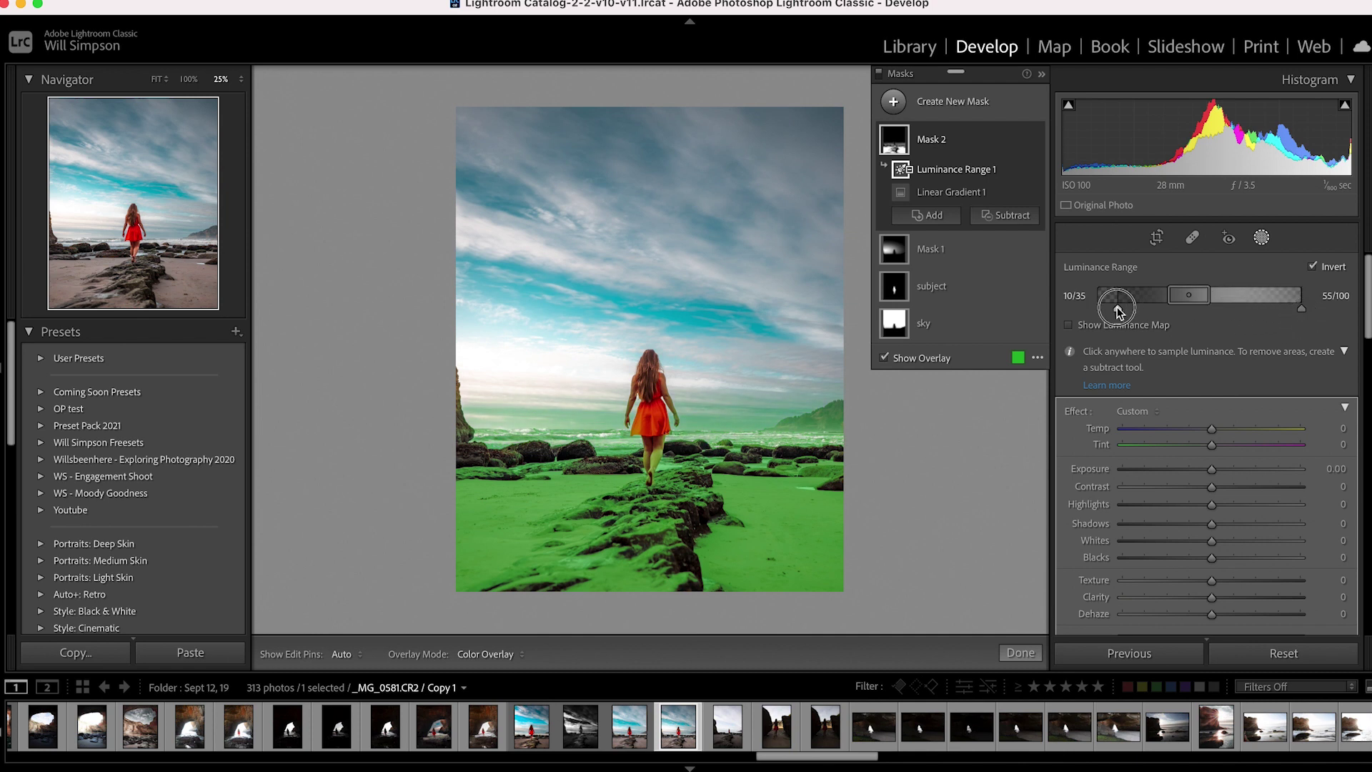
mouse_move(1118, 307)
left_mouse_down()
mouse_move(1168, 308)
mouse_move(1099, 313)
mouse_move(1132, 313)
left_mouse_up()
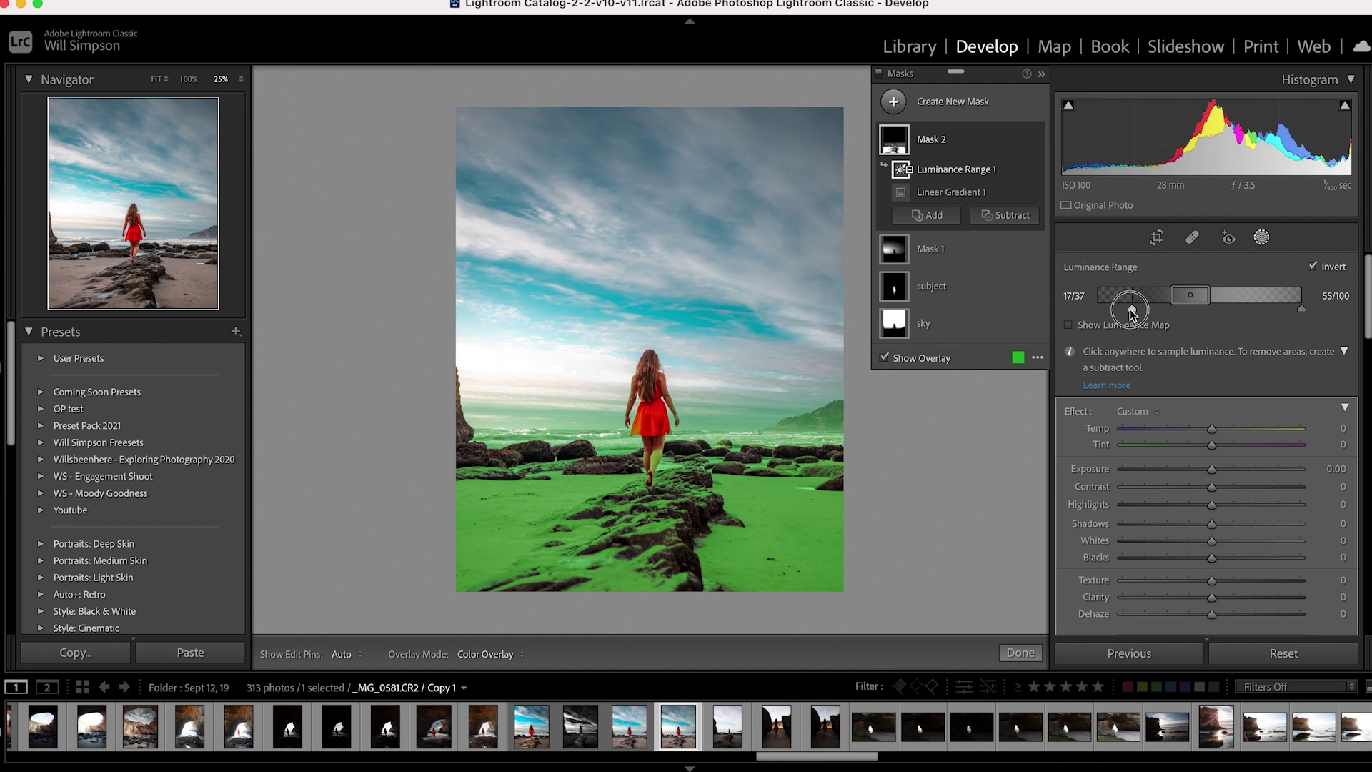
key("super+z")
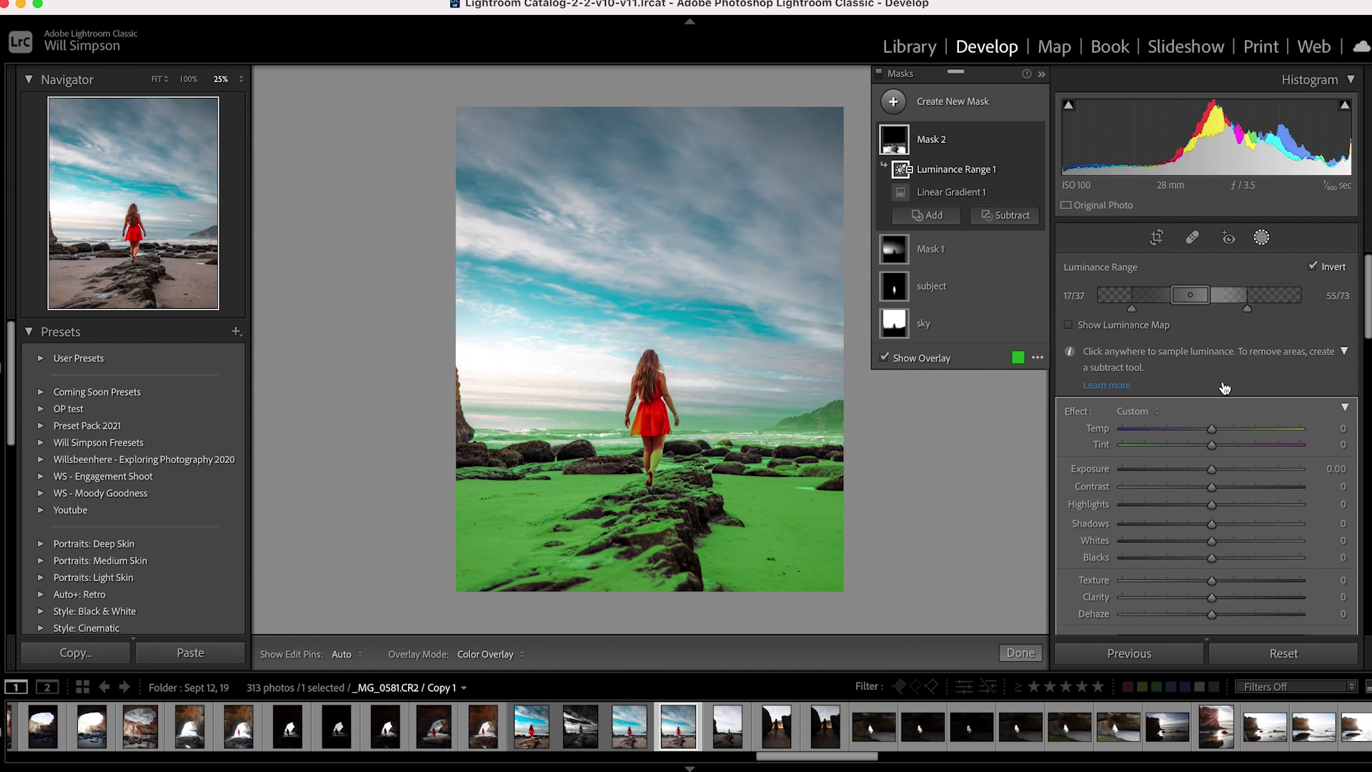
left_click_drag(1213, 470, 1198, 472)
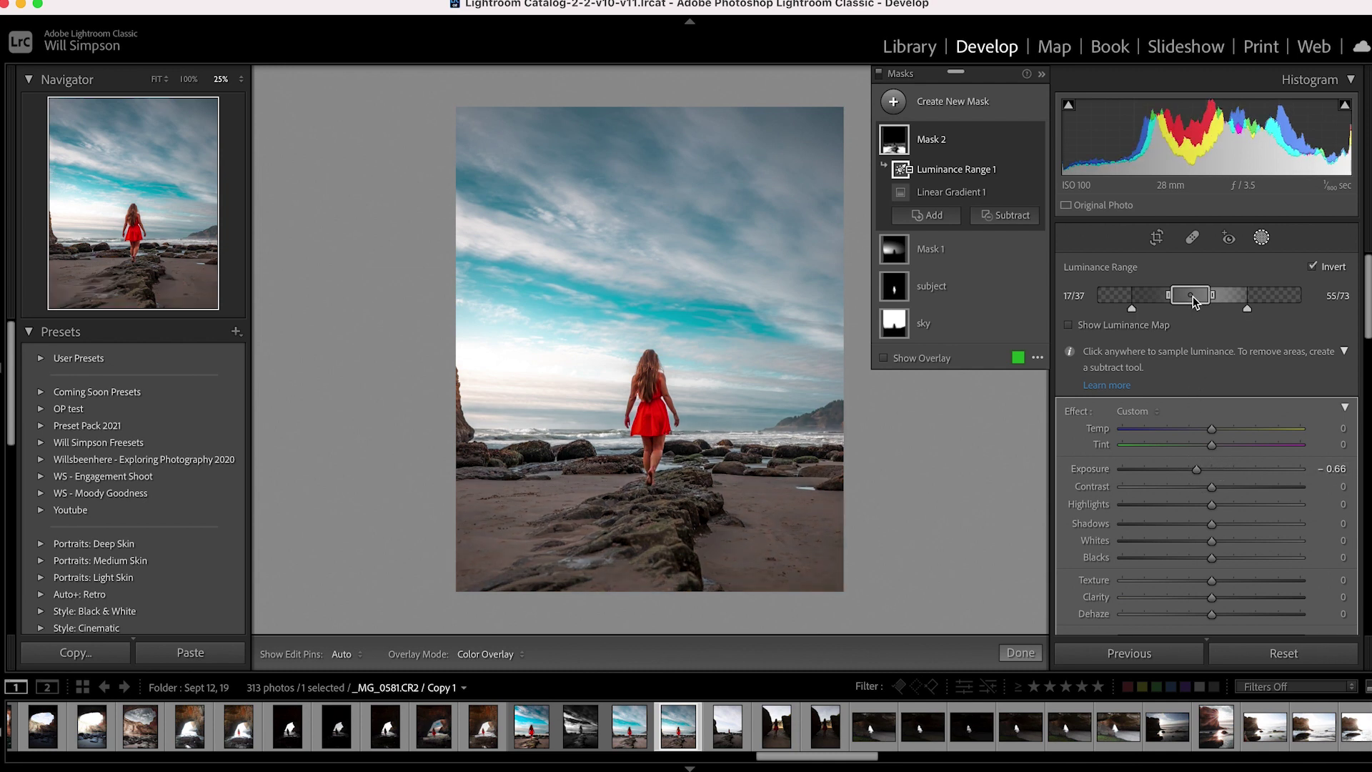
mouse_move(1193, 295)
left_mouse_down()
mouse_move(1117, 298)
mouse_move(1174, 303)
left_mouse_up()
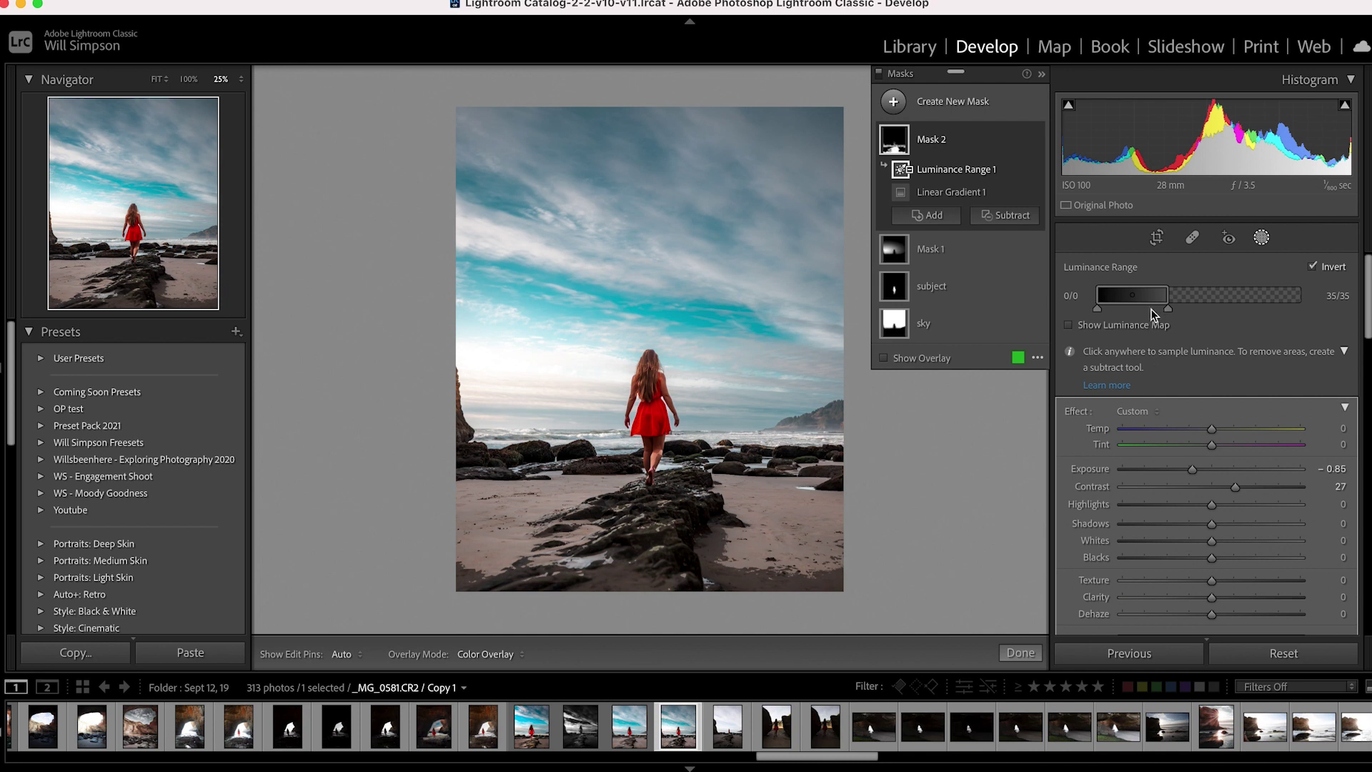
Narrow the luminance range to 0–18, fine-tune Exposure, and preview the luminance map
left_click_drag(1167, 298, 1136, 312)
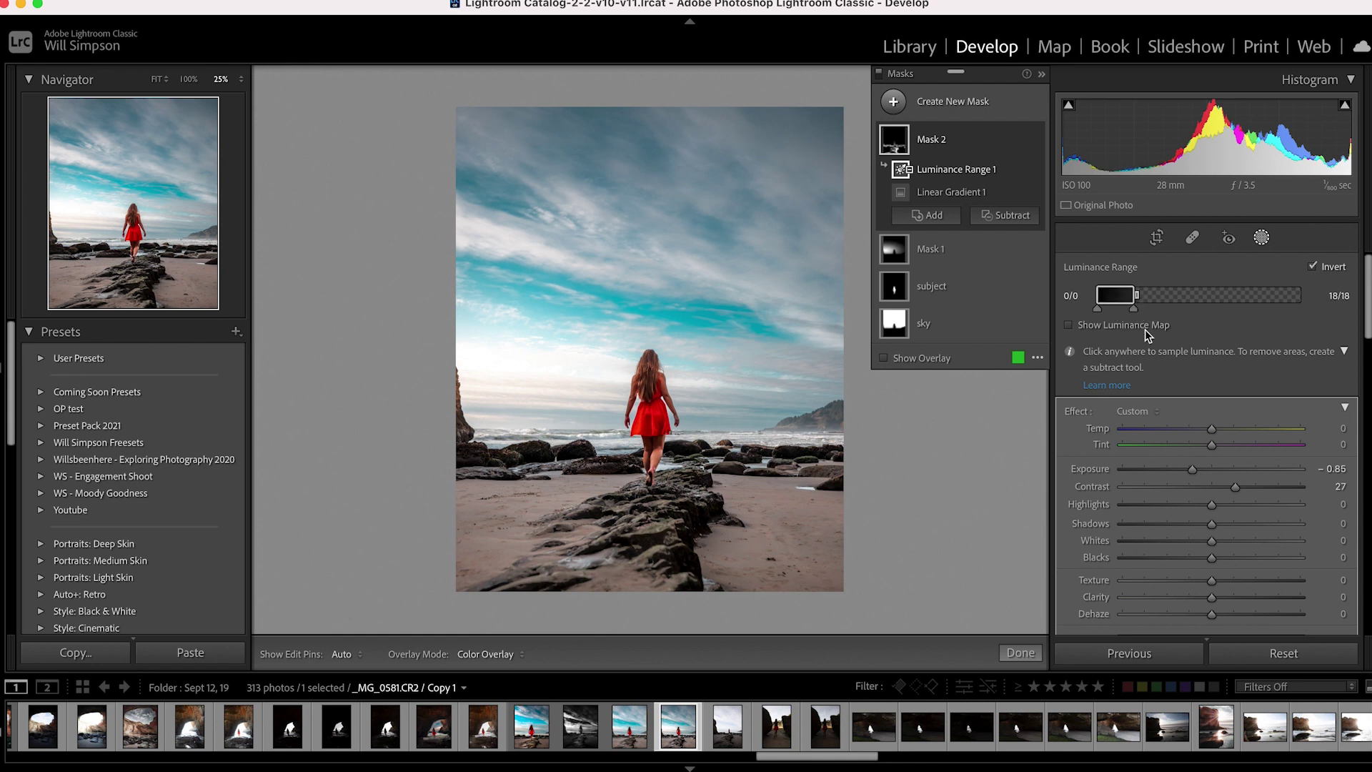
left_click_drag(1200, 470, 1204, 473)
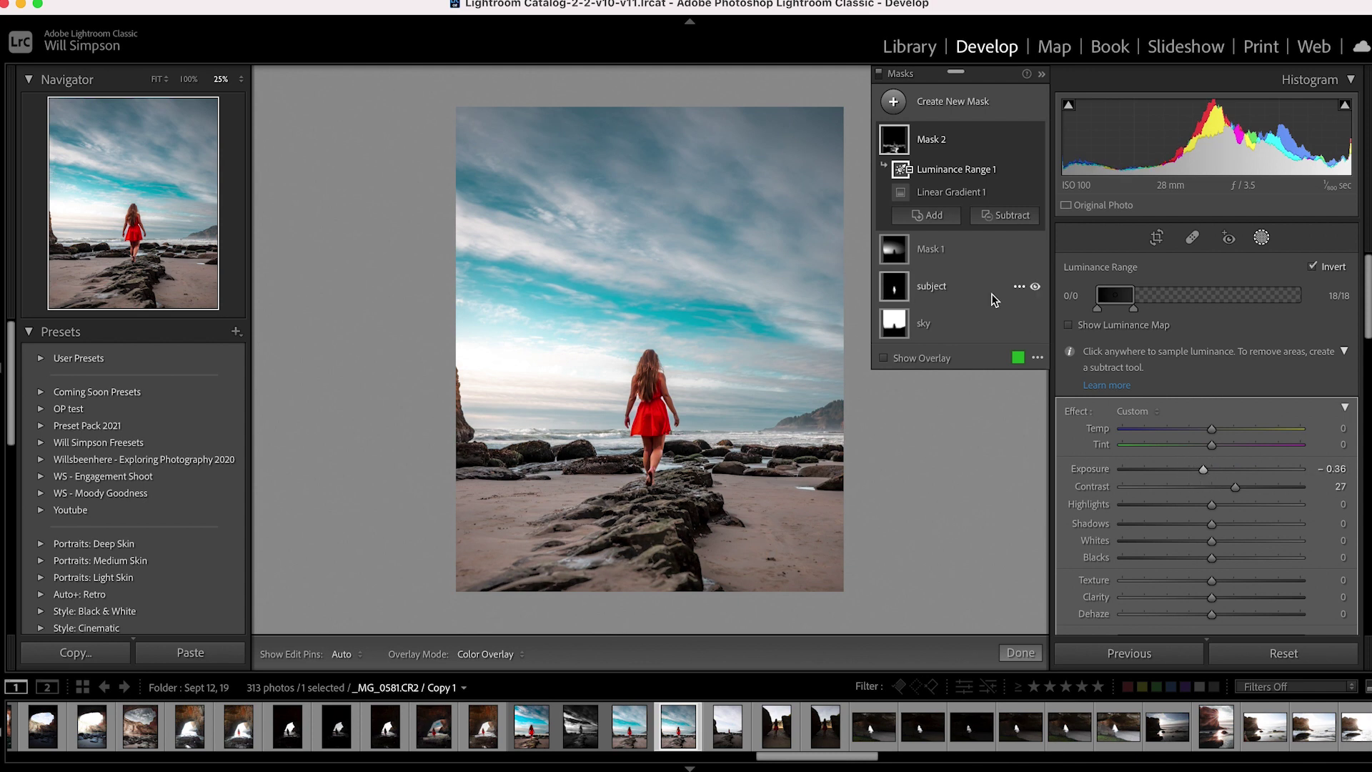
left_click(1105, 327)
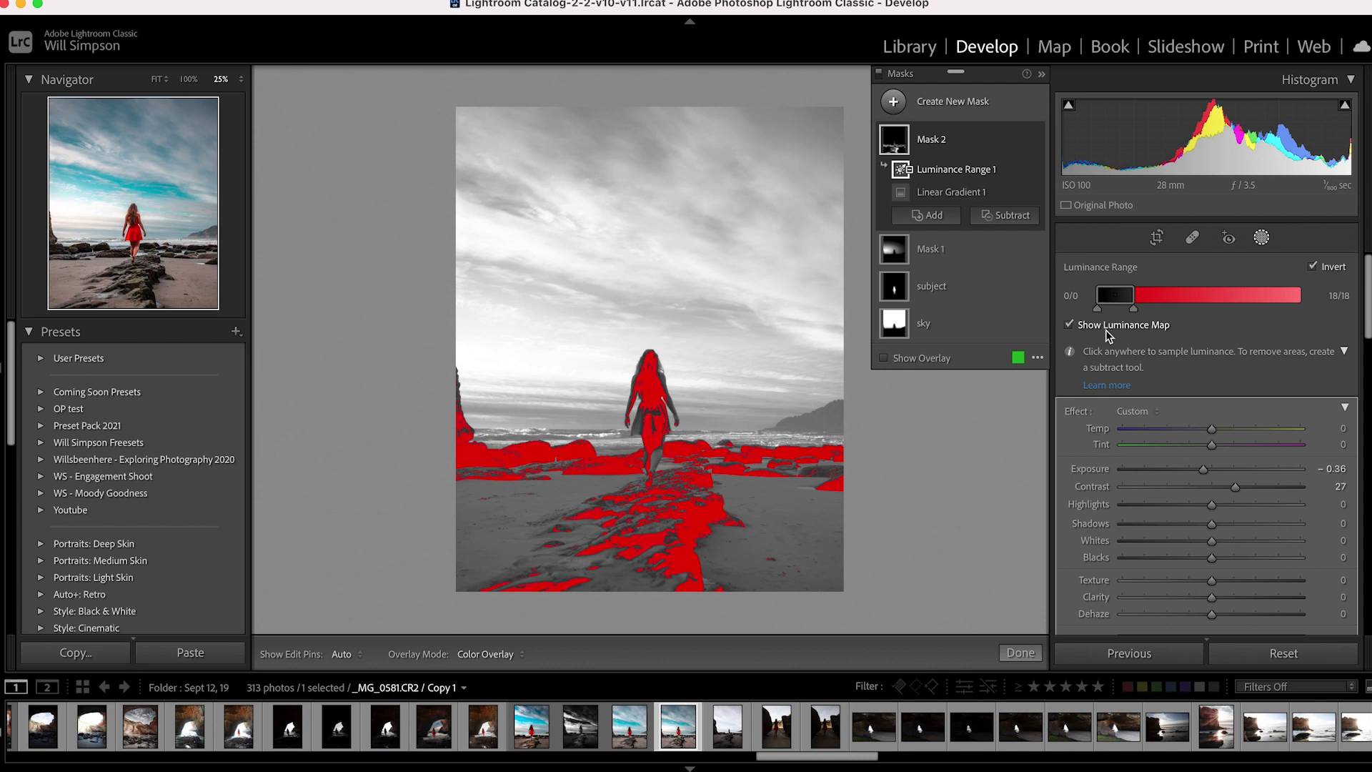
left_click(1105, 329)
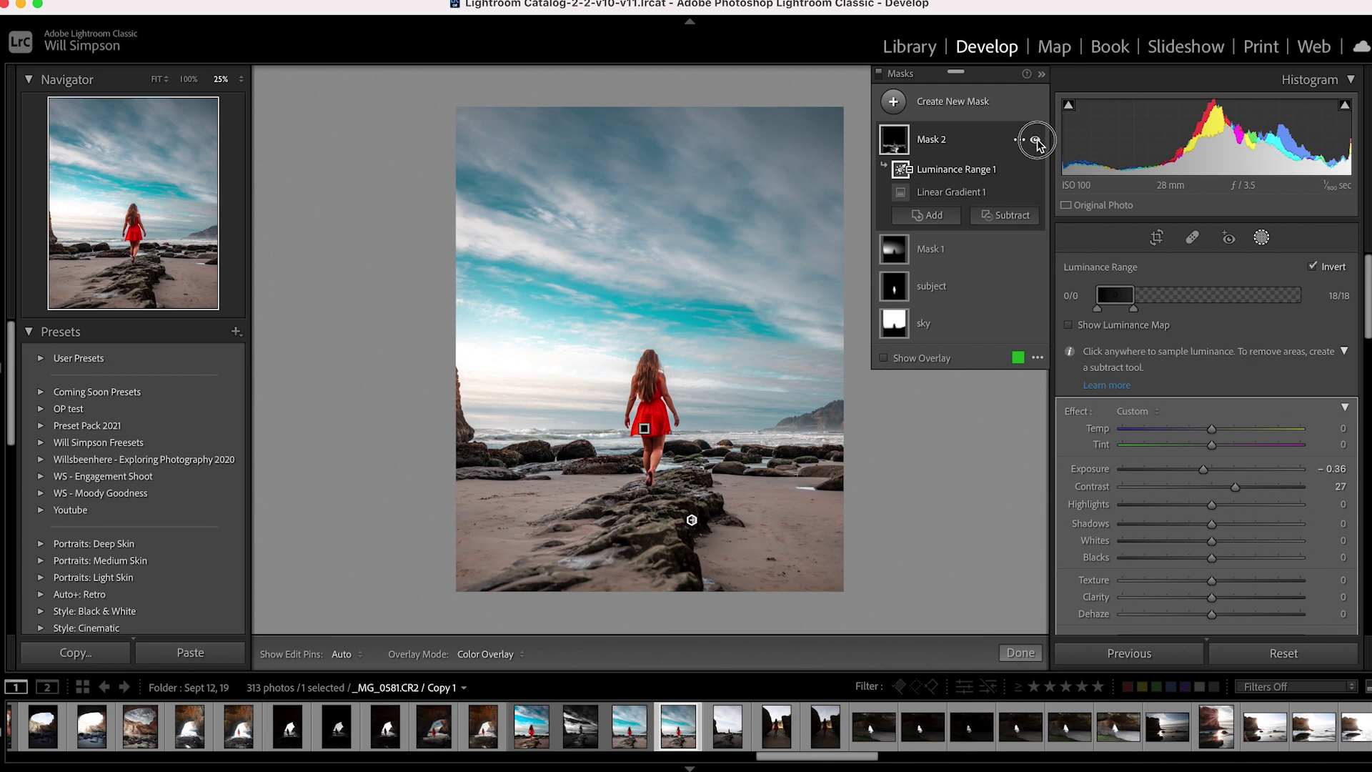
Toggle Mask 2's visibility to compare the photo before and after
left_click(1035, 140)
left_click(1036, 140)
left_click(1035, 140)
left_click(1035, 140)
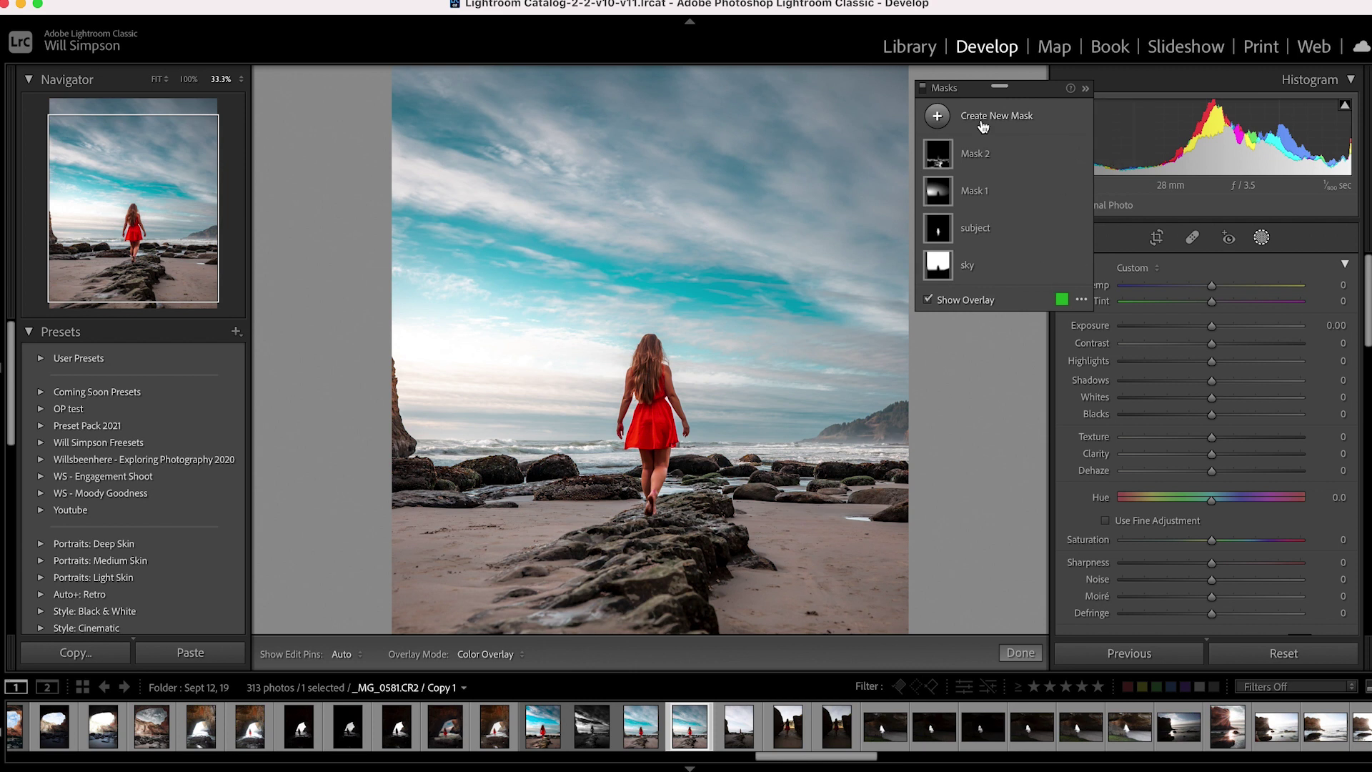
left_click(922, 88)
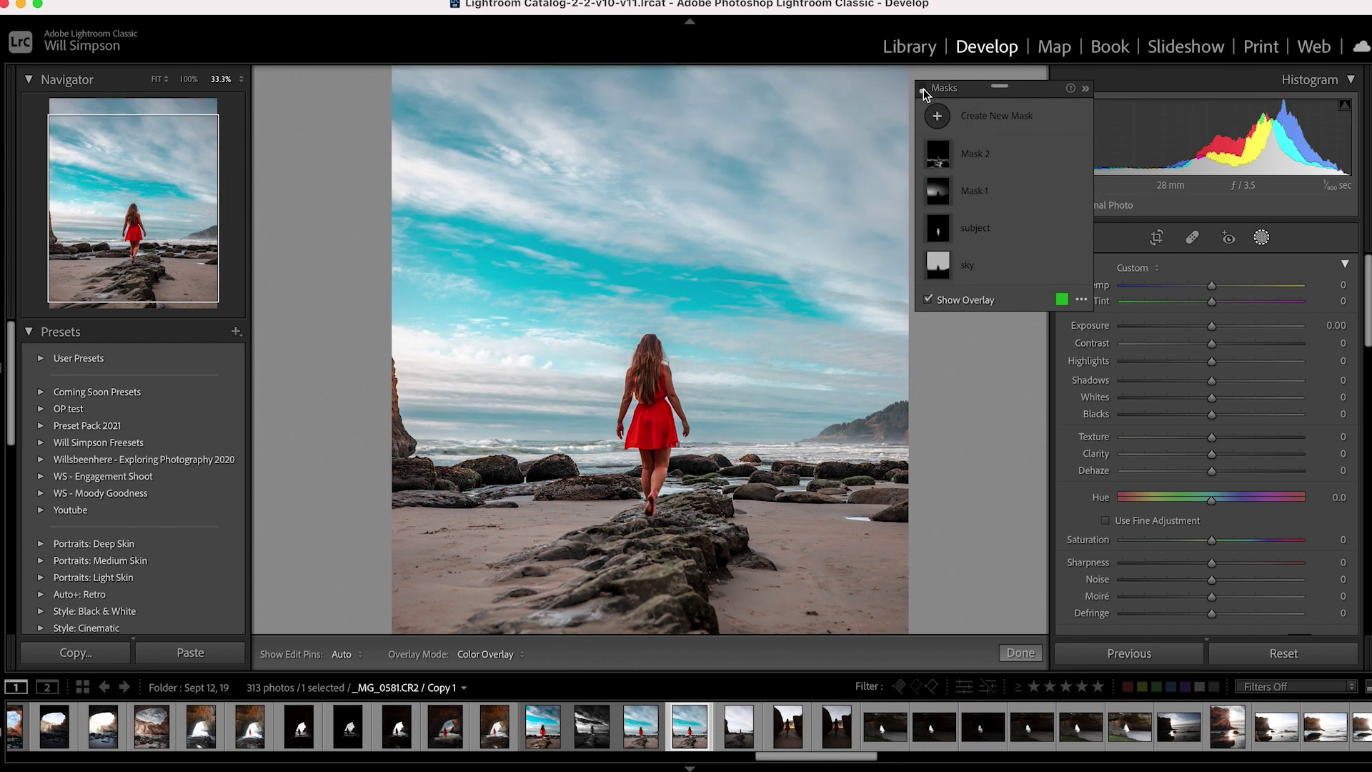
left_click(923, 89)
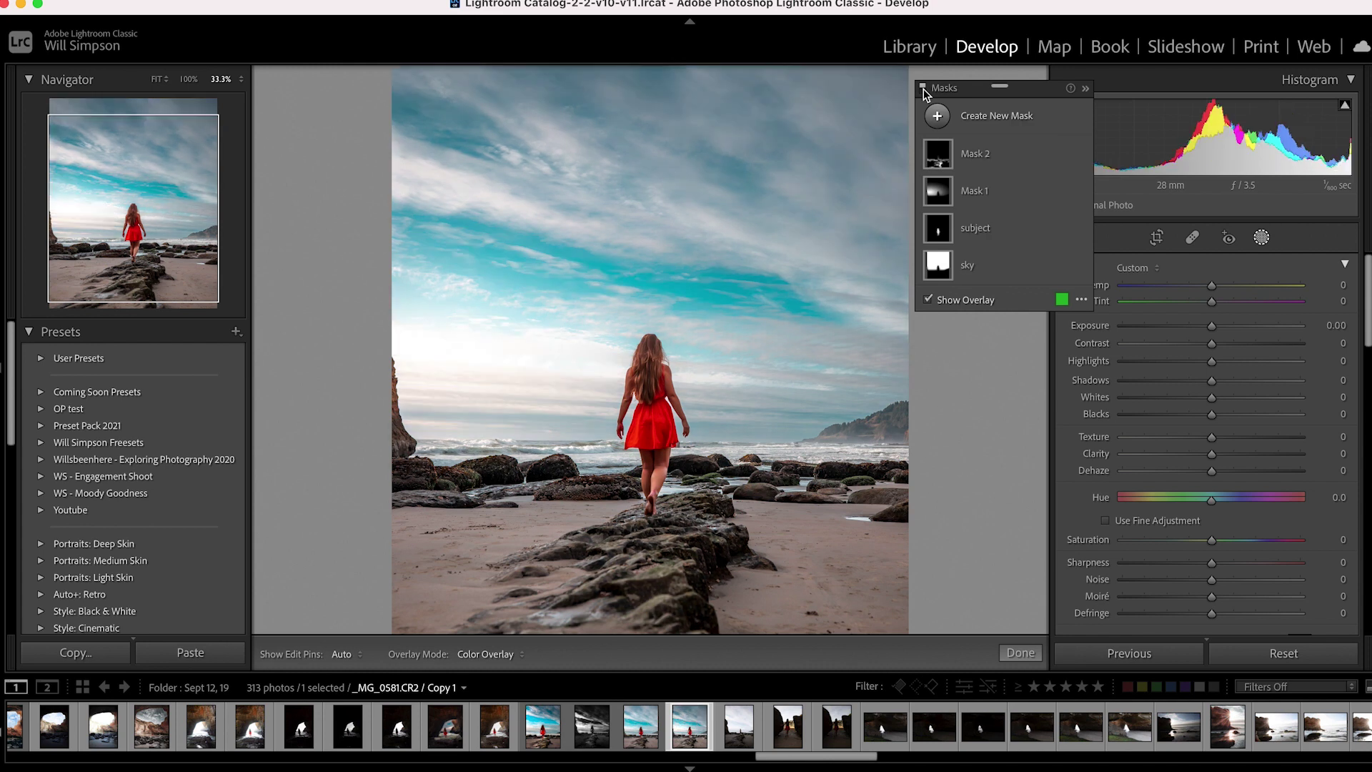
key("super+minus")
left_click(922, 89)
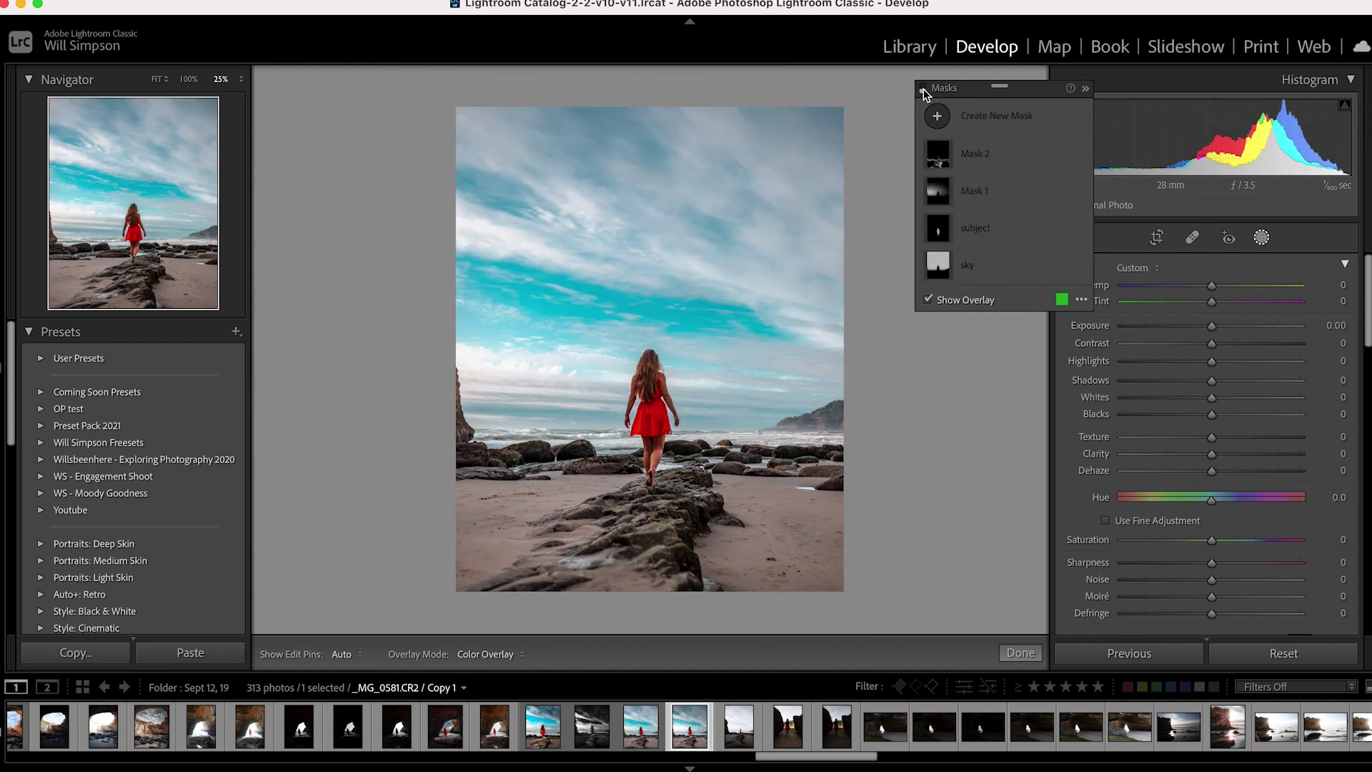
left_click(923, 89)
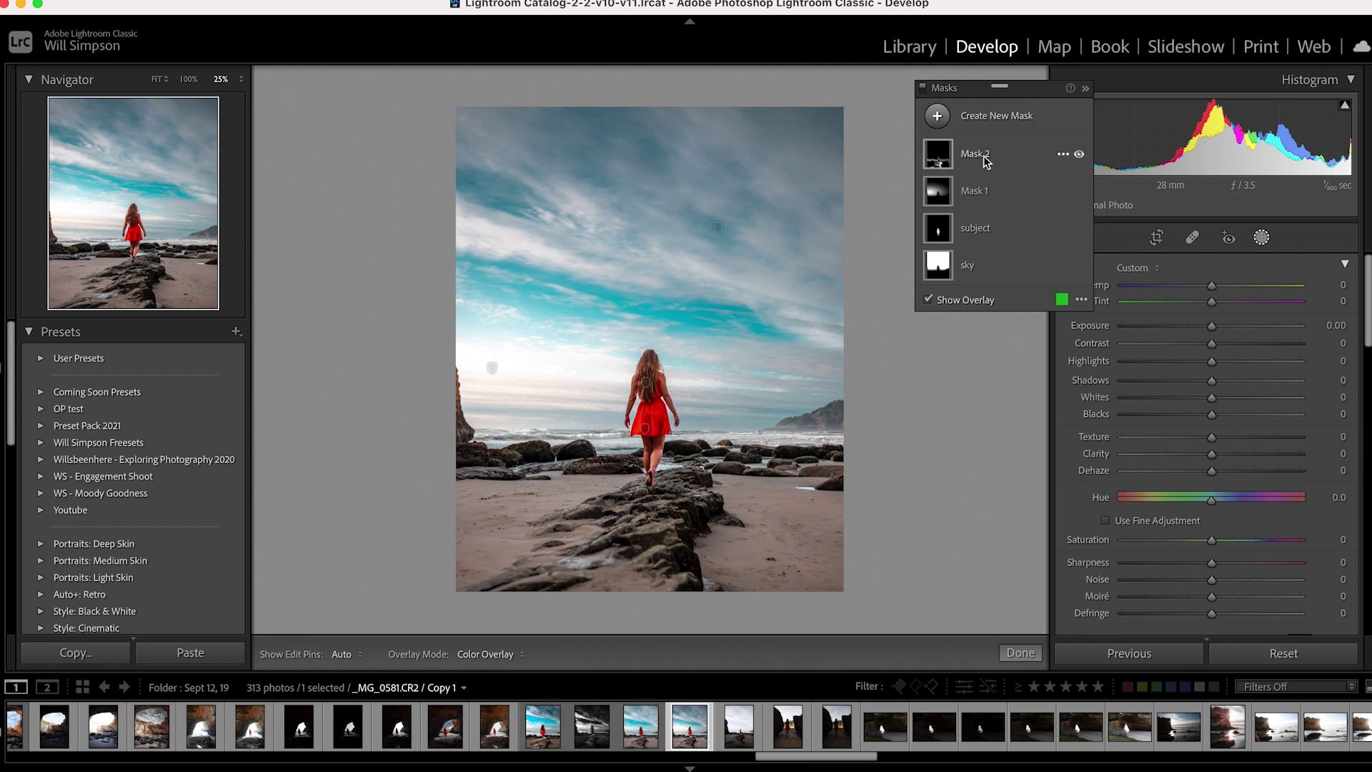
Create a Select Subject mask of the woman and zoom in on her figure
left_click(970, 125)
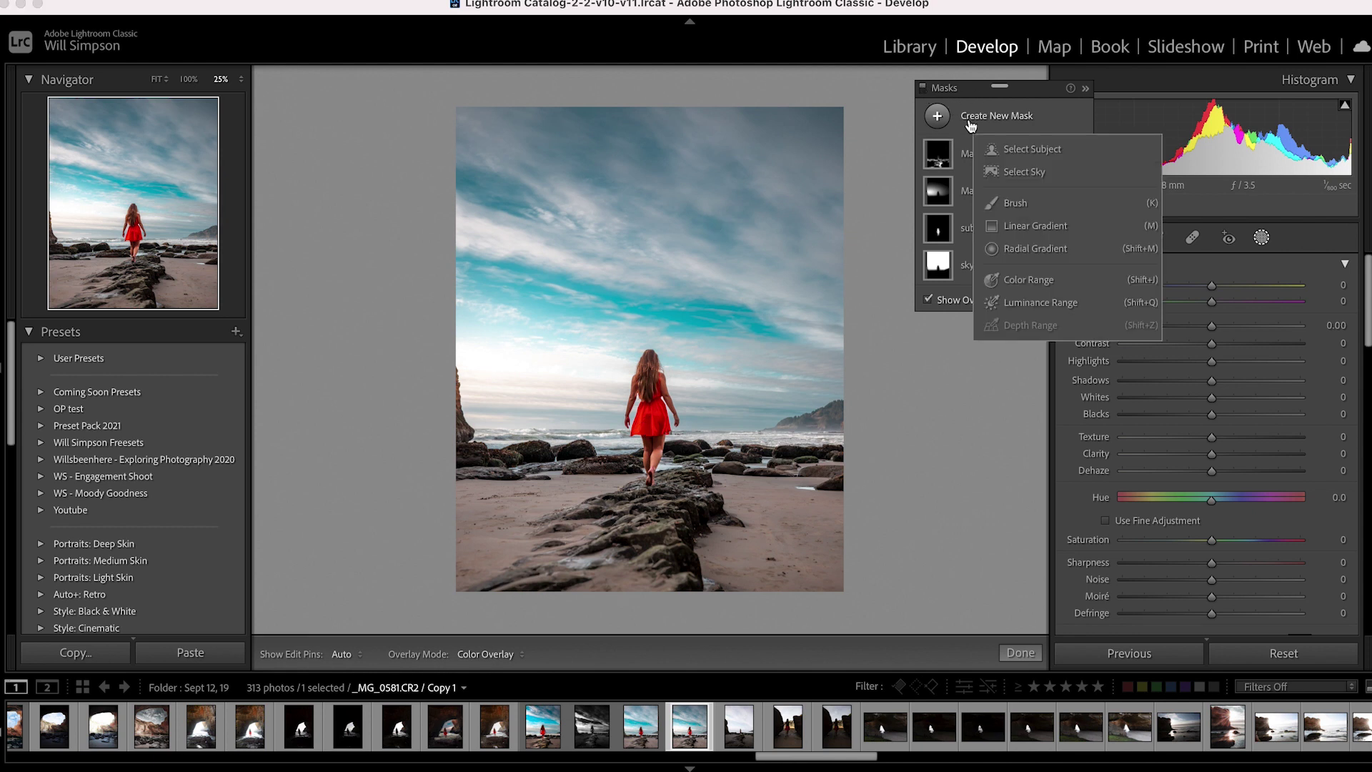
left_click(1029, 150)
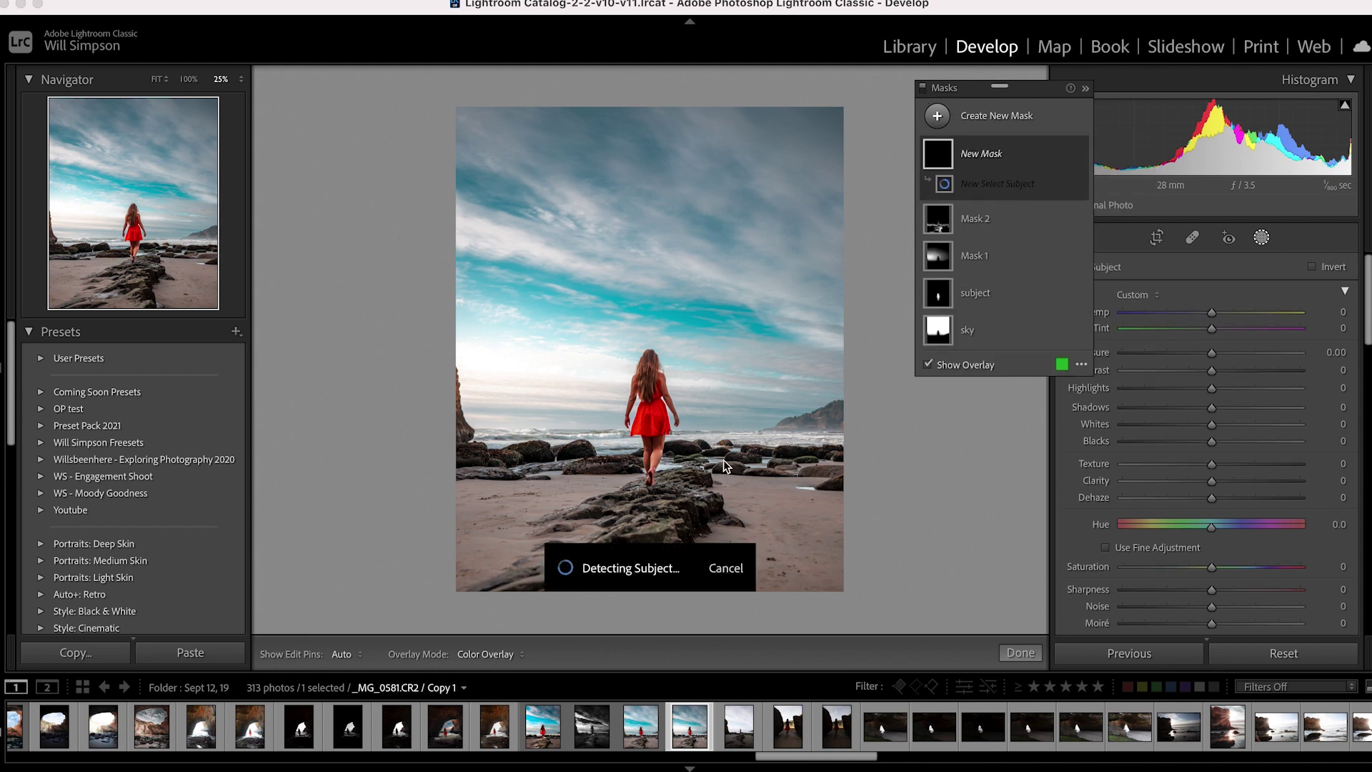
left_click(723, 464)
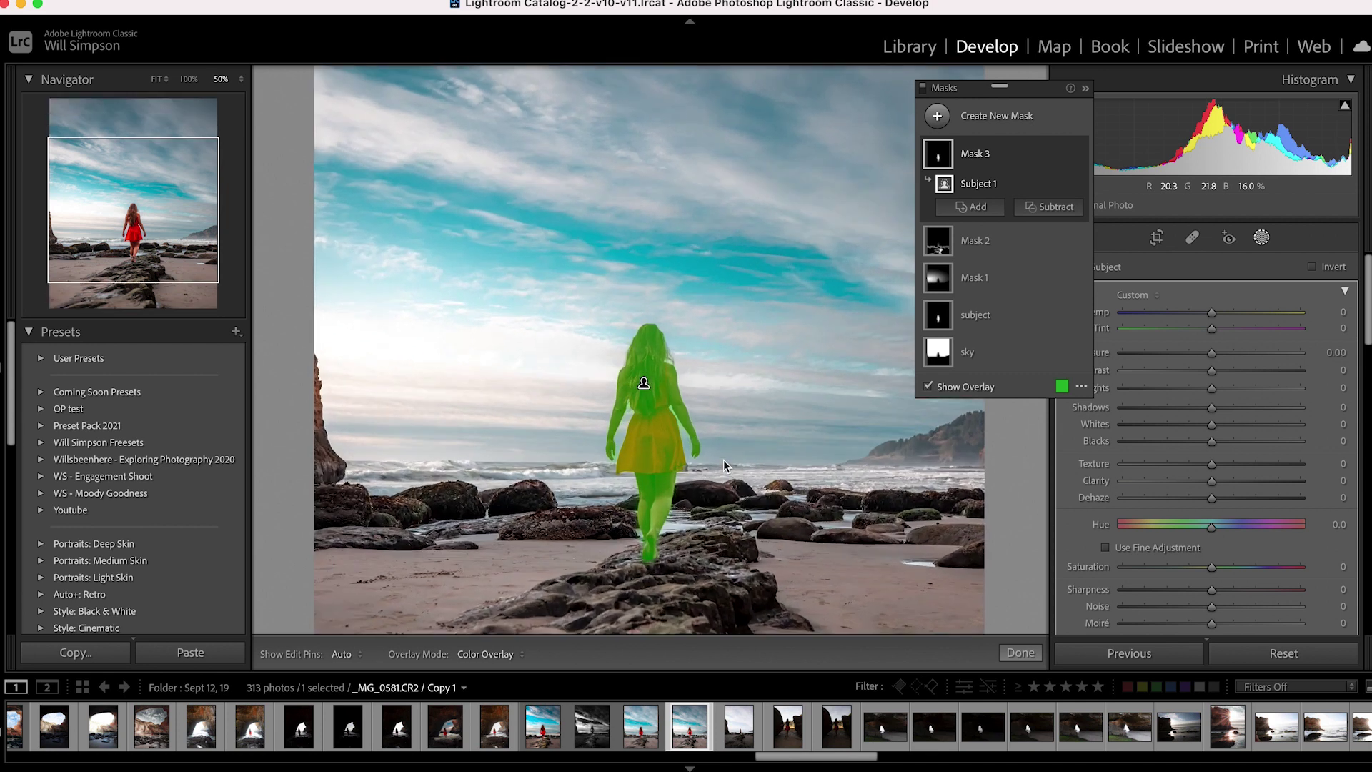
left_click_drag(696, 389, 695, 329)
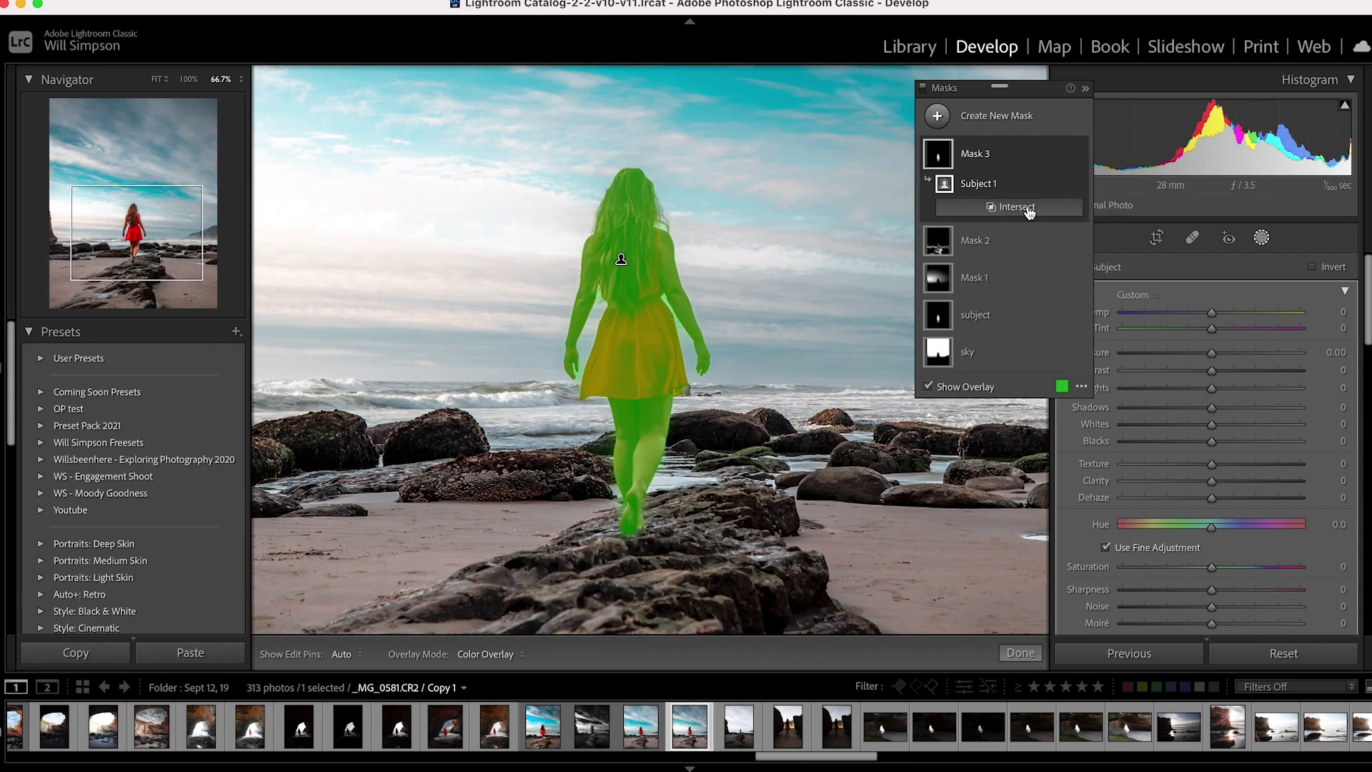
Intersect the subject mask with a colour range sampled from the red dress
left_click(1029, 208)
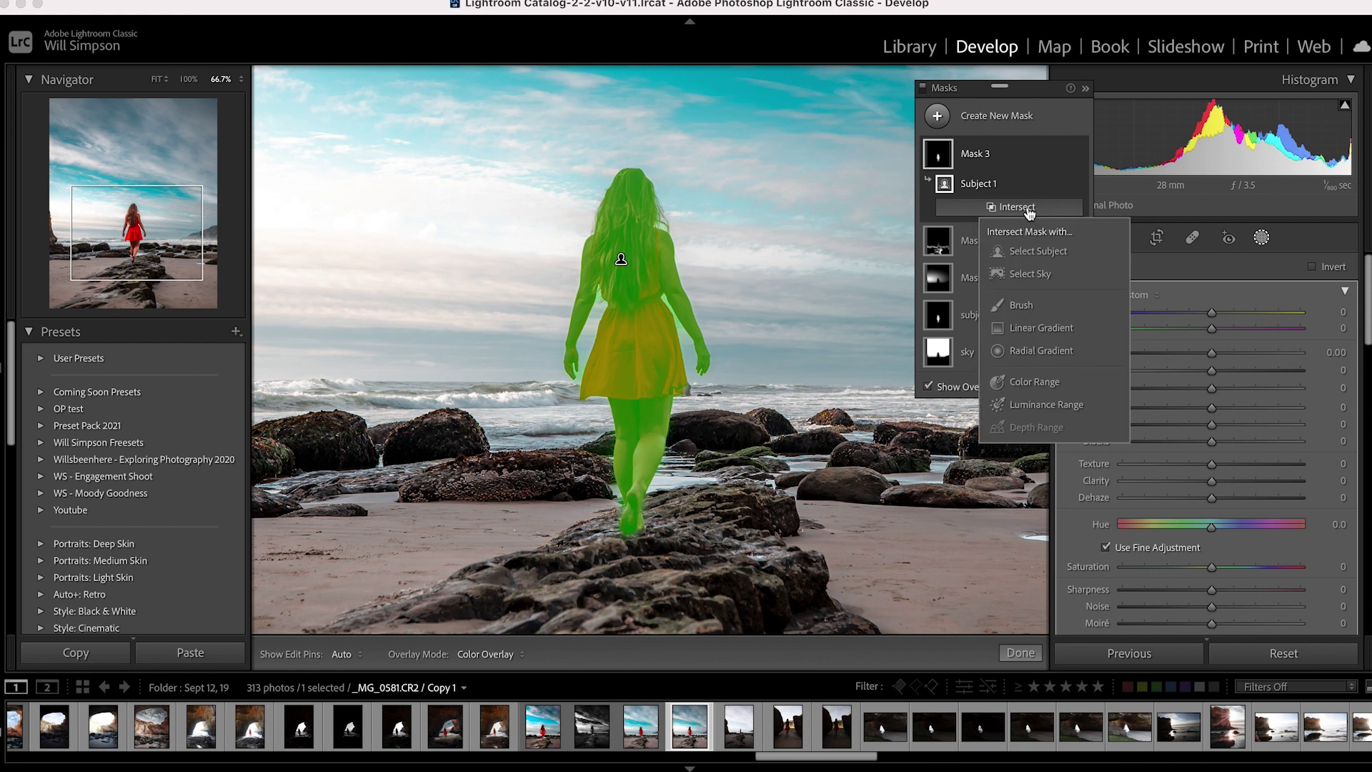
left_click(1035, 383)
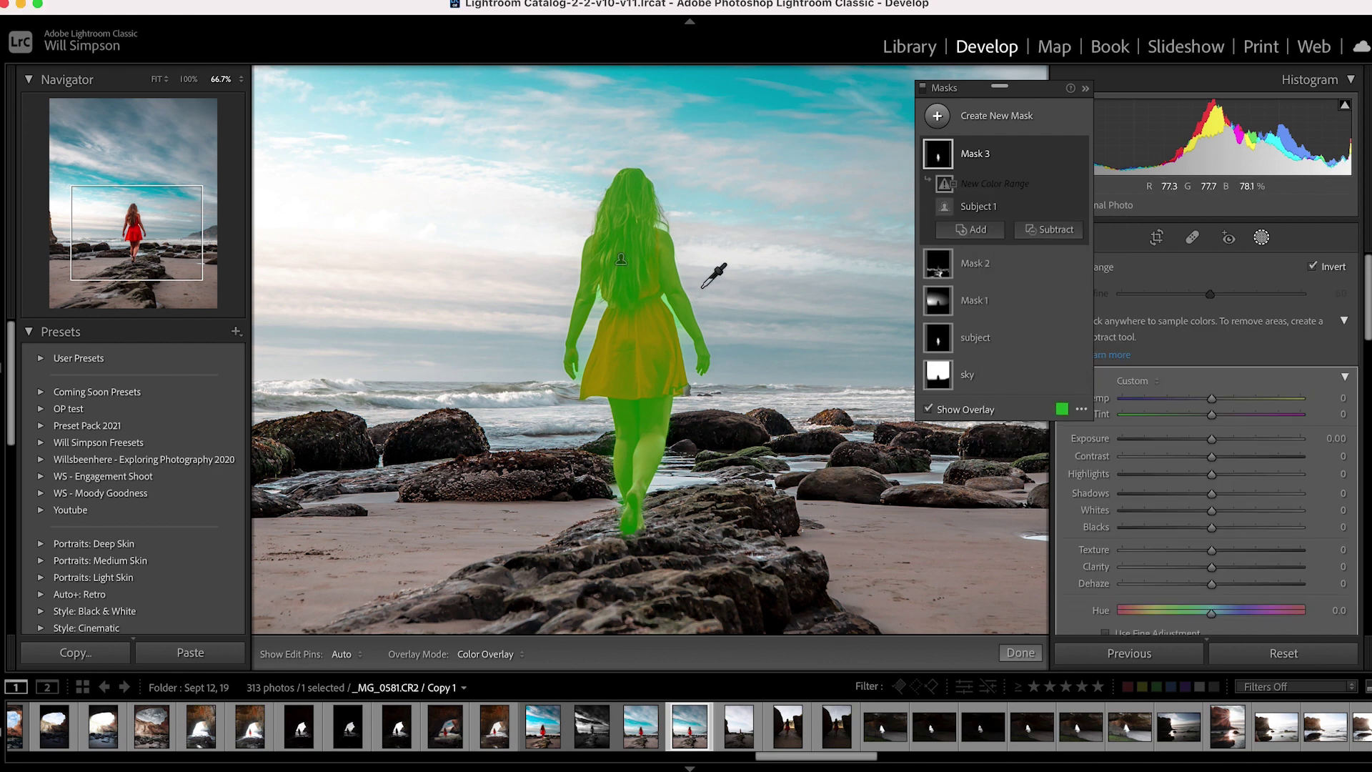
left_click(654, 339)
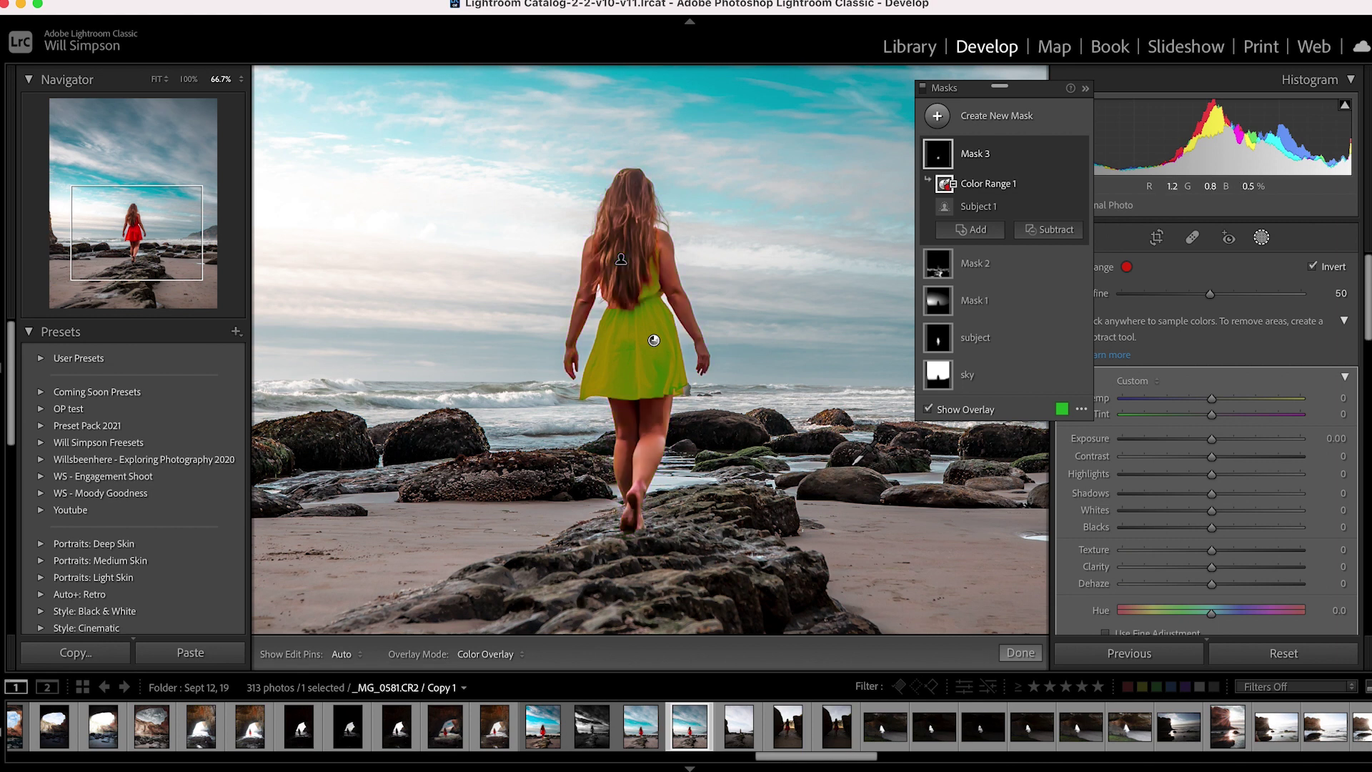
Set the dress mask to Exposure 0.79, Clarity −21 and Dehaze 41
mouse_move(1211, 439)
left_mouse_down()
mouse_move(1189, 438)
mouse_move(1228, 439)
left_mouse_up()
left_click_drag(1211, 566, 1249, 587)
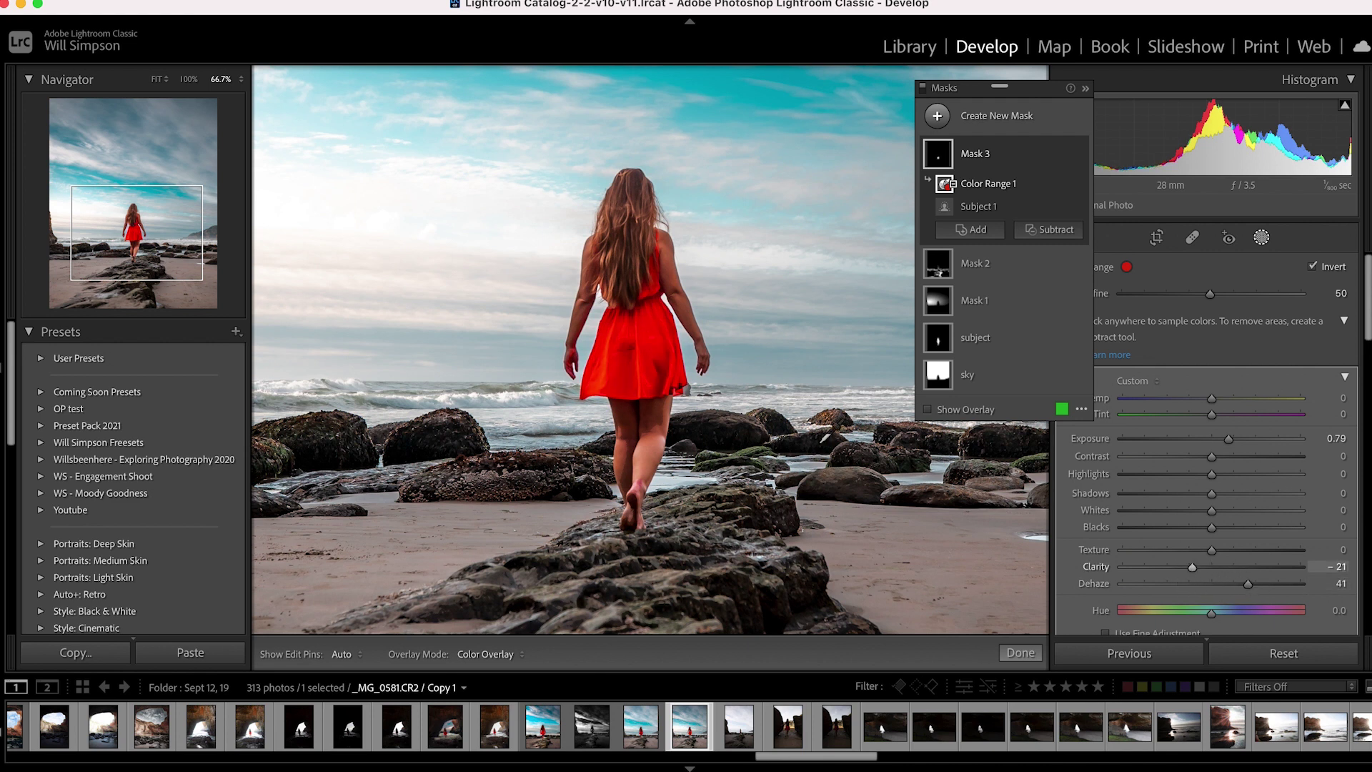
key("super+minus")
key("super+minus")
key("super+minus")
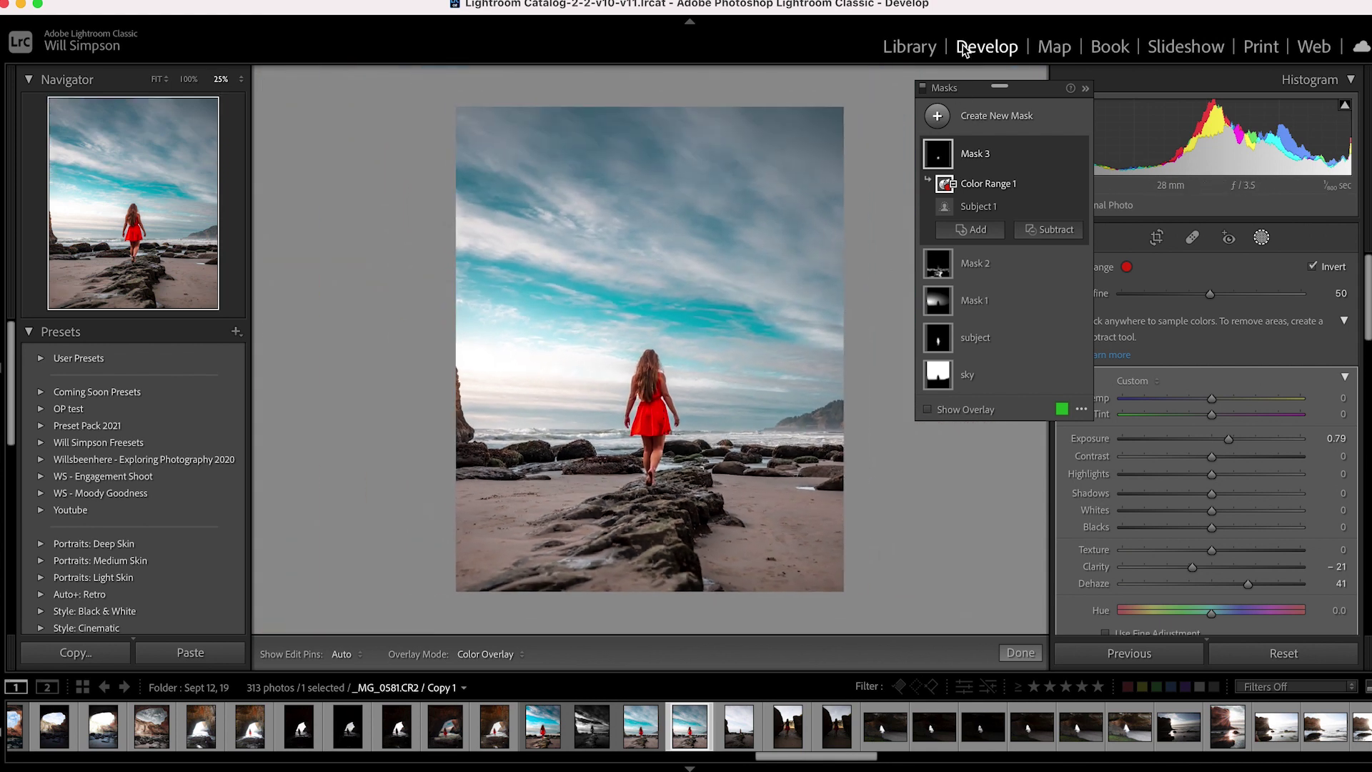
Deselect Mask 3, leaving sky, subject and Masks 1–3 in the list
left_click(925, 91)
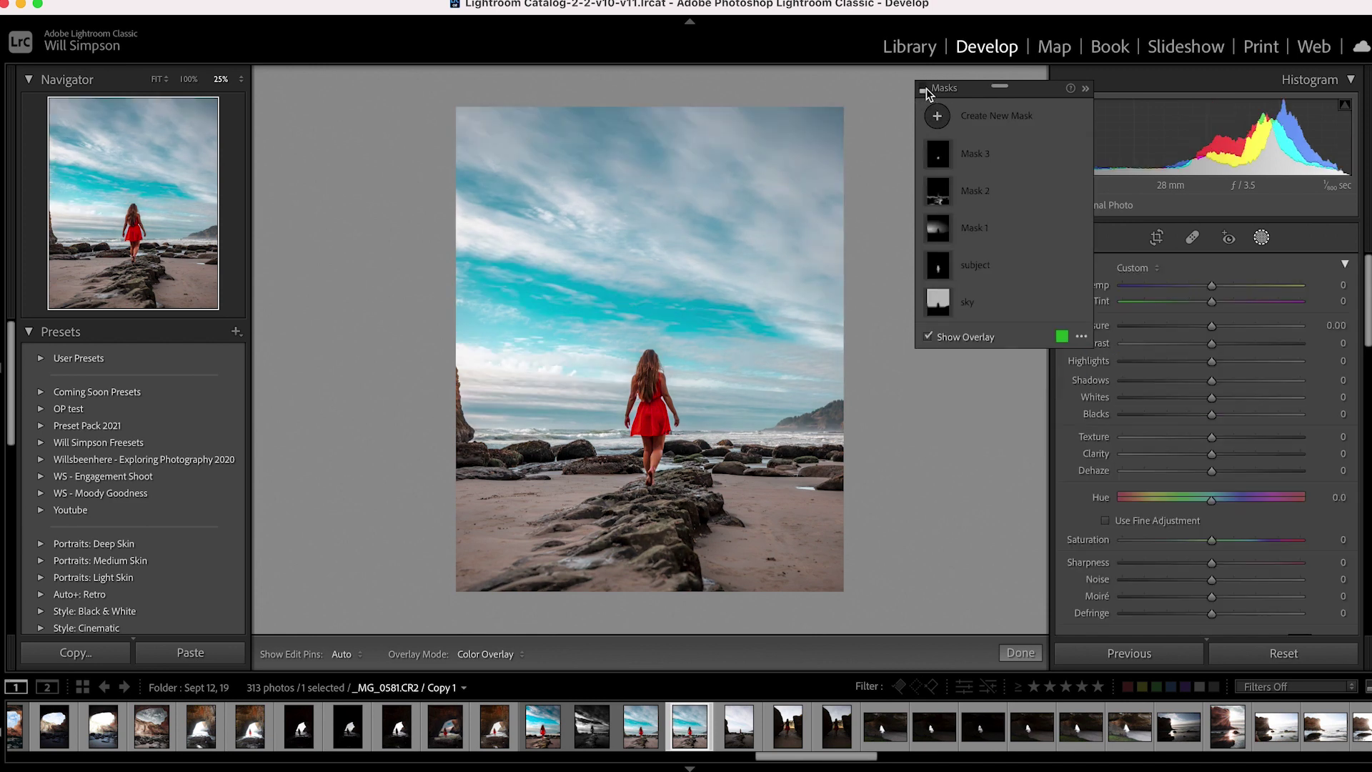